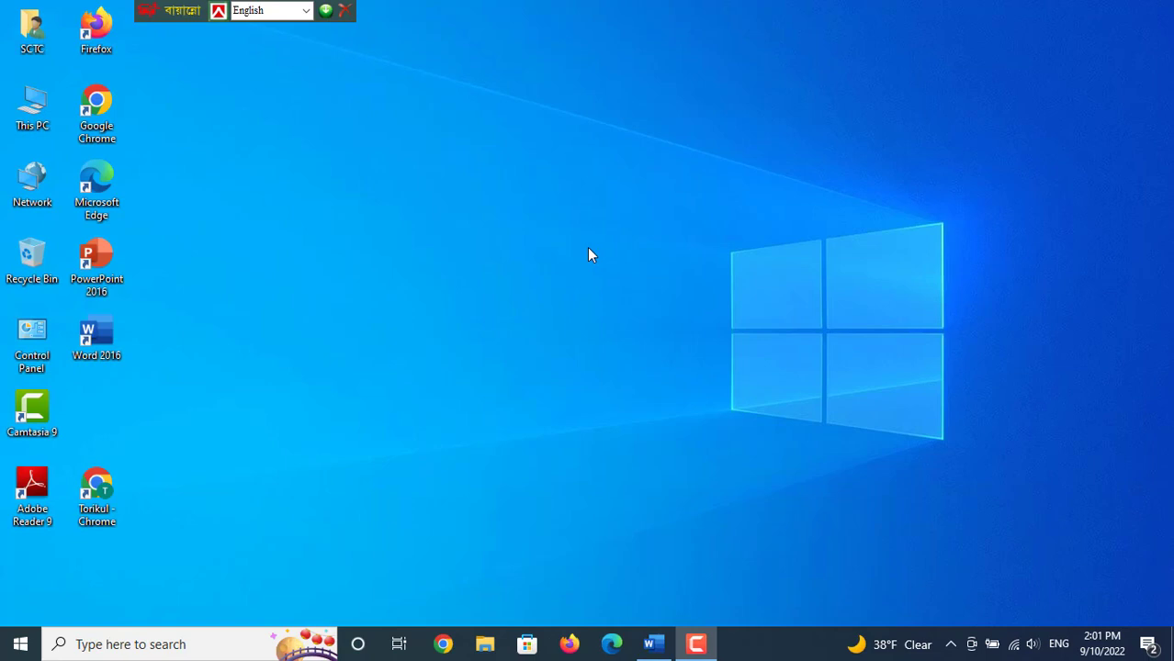
Restore the blank Document1 Word window from its taskbar preview.
mouse_move(653, 644)
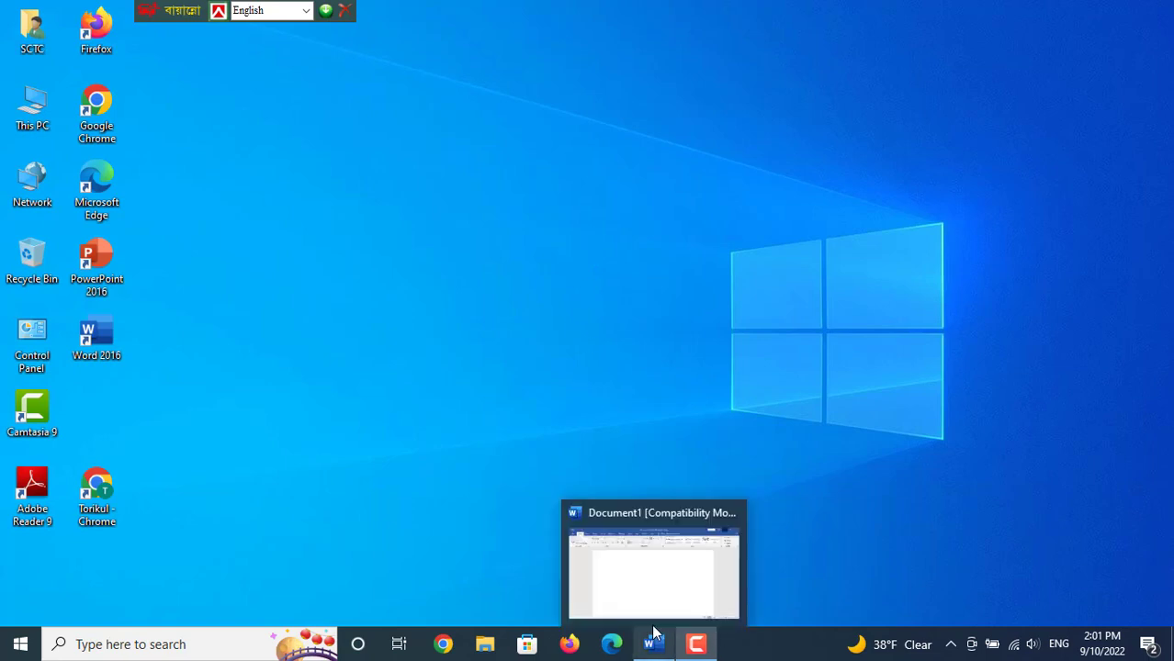
click(627, 592)
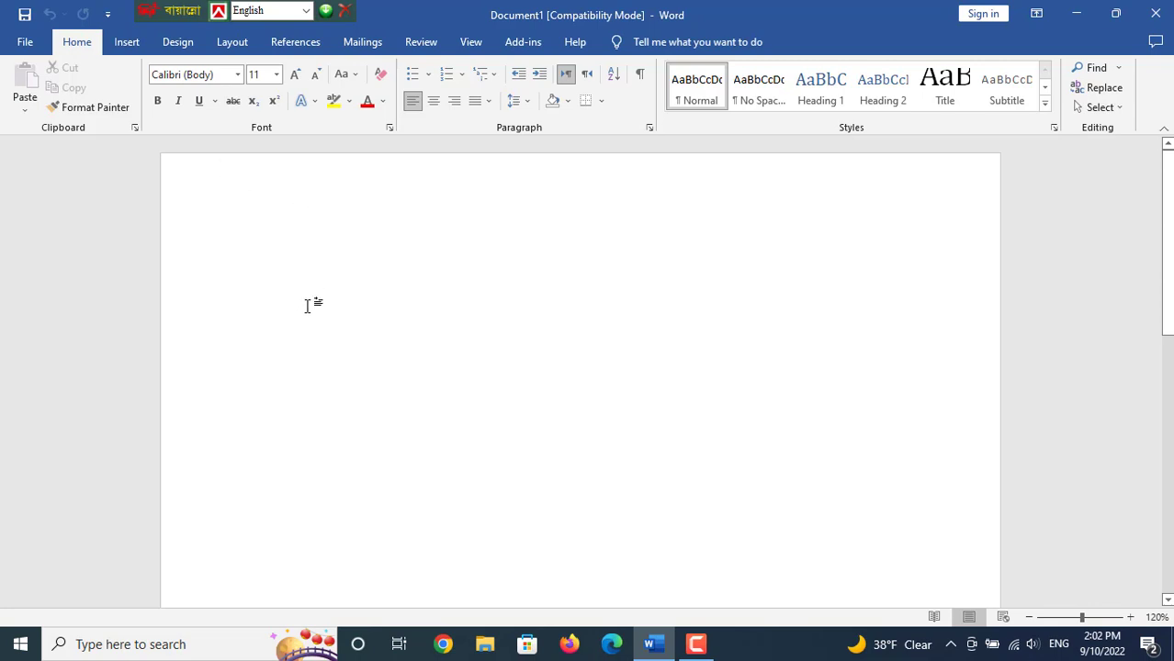
scroll(447, 304, down, 2)
scroll(447, 304, up, 2)
Set a custom paper size of 3.5 inches wide by 2 inches high.
click(231, 48)
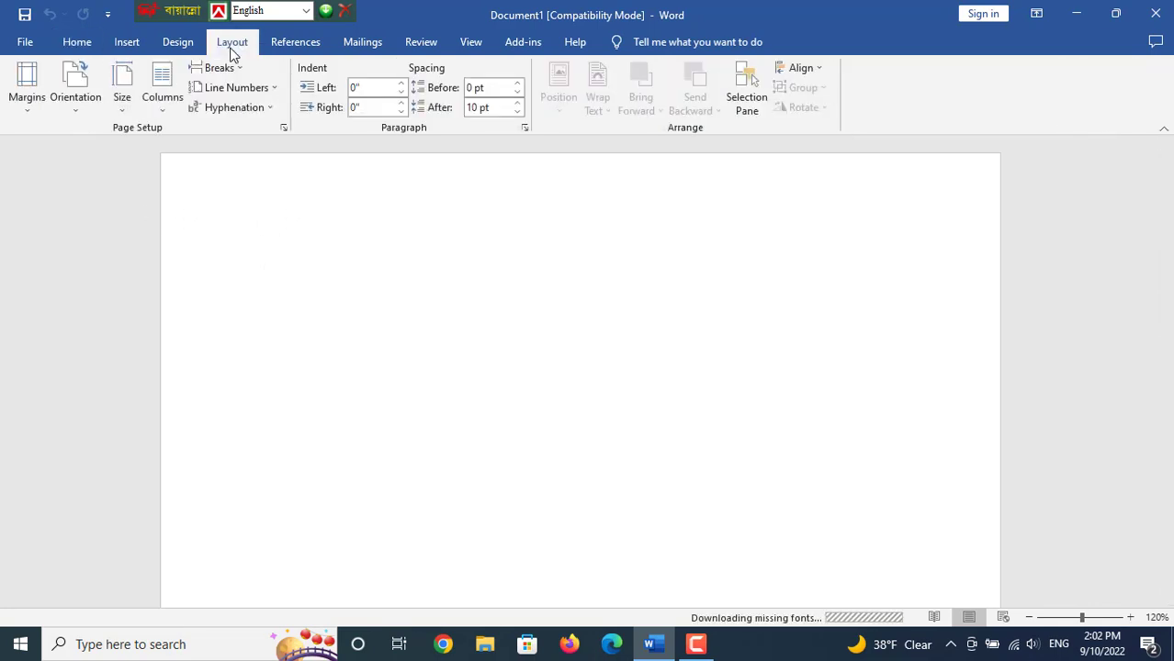
click(123, 107)
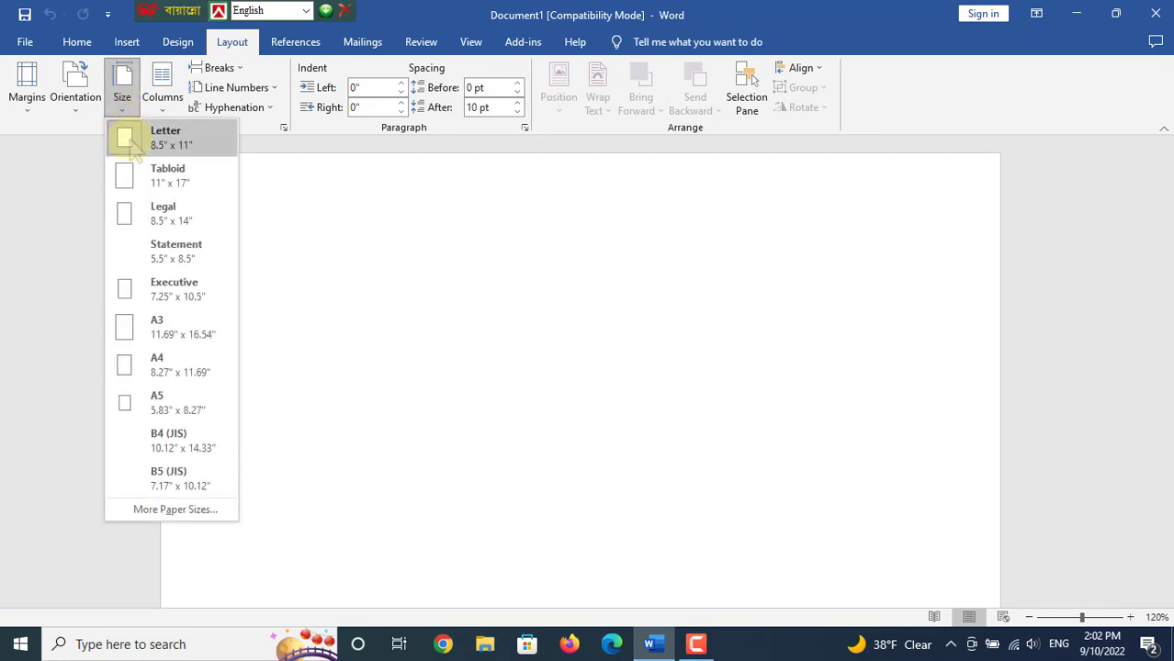
click(158, 511)
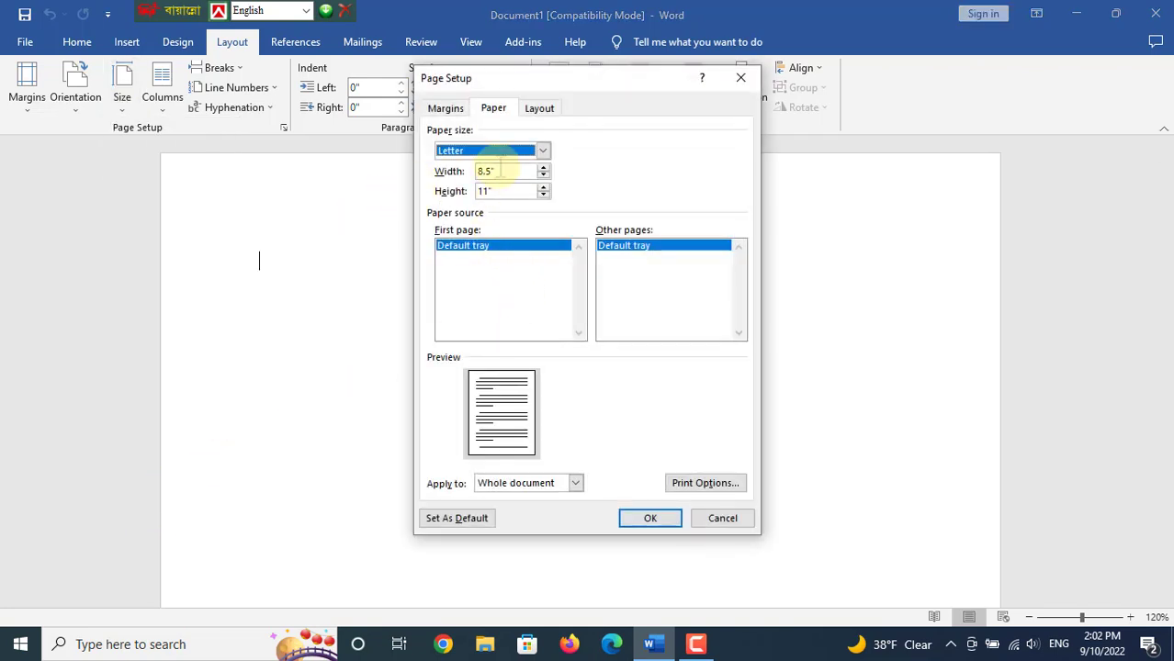
click(499, 171)
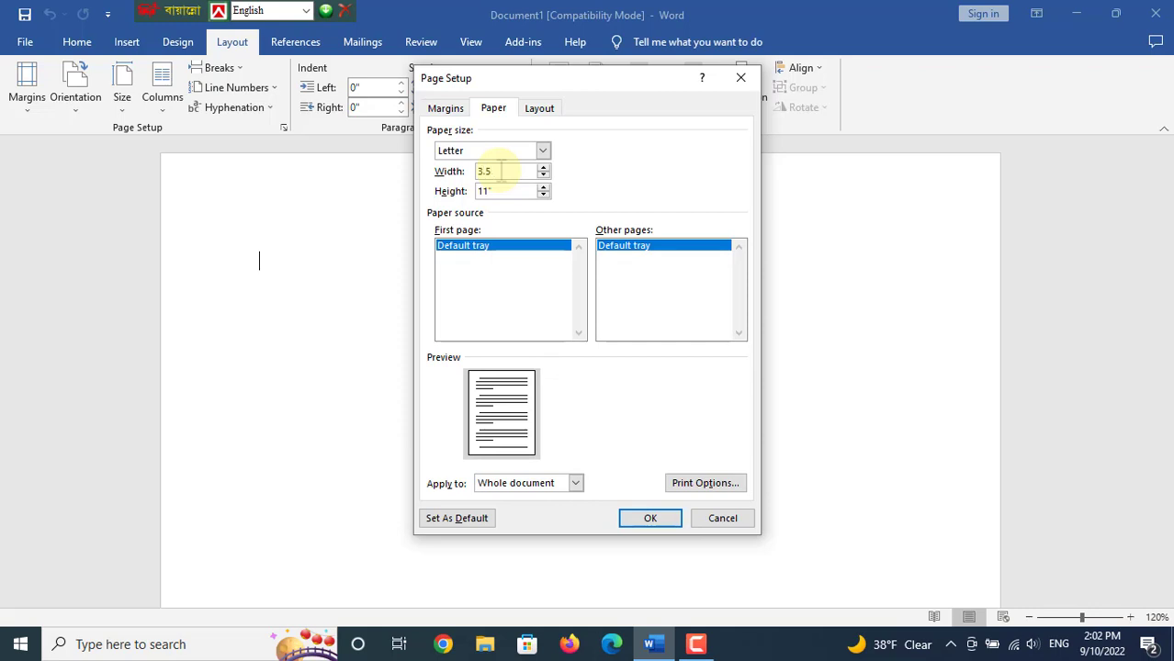
click(504, 190)
text(2)
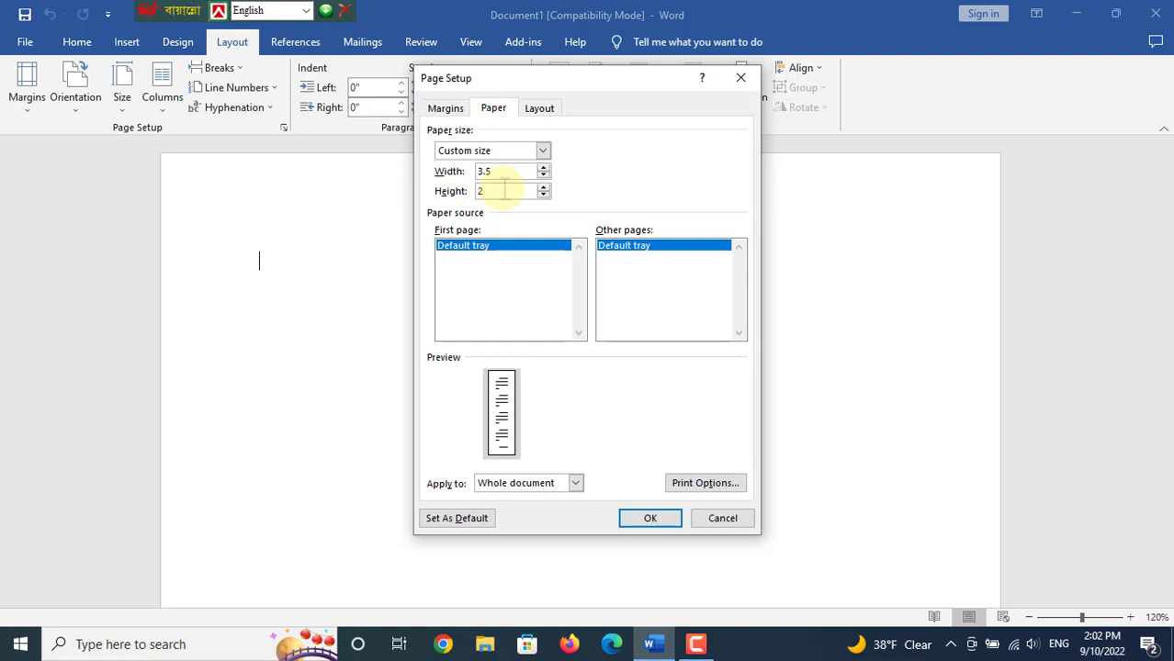
Set top, bottom, right and left margins to 0 and apply the page setup.
click(445, 108)
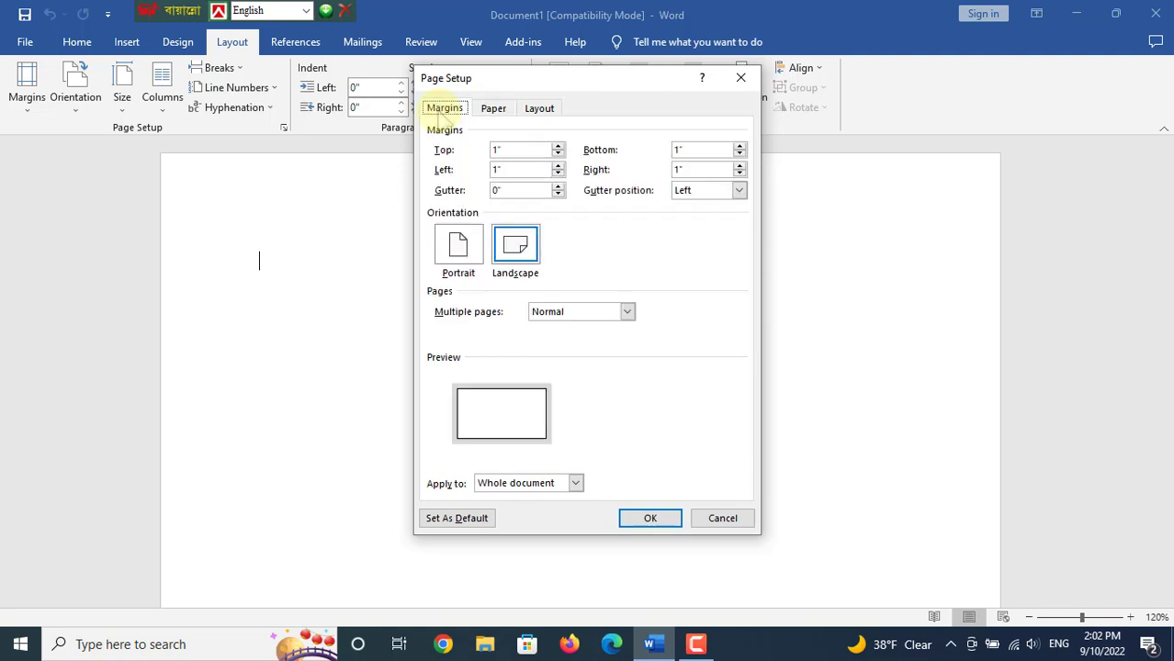
click(536, 149)
text(0)
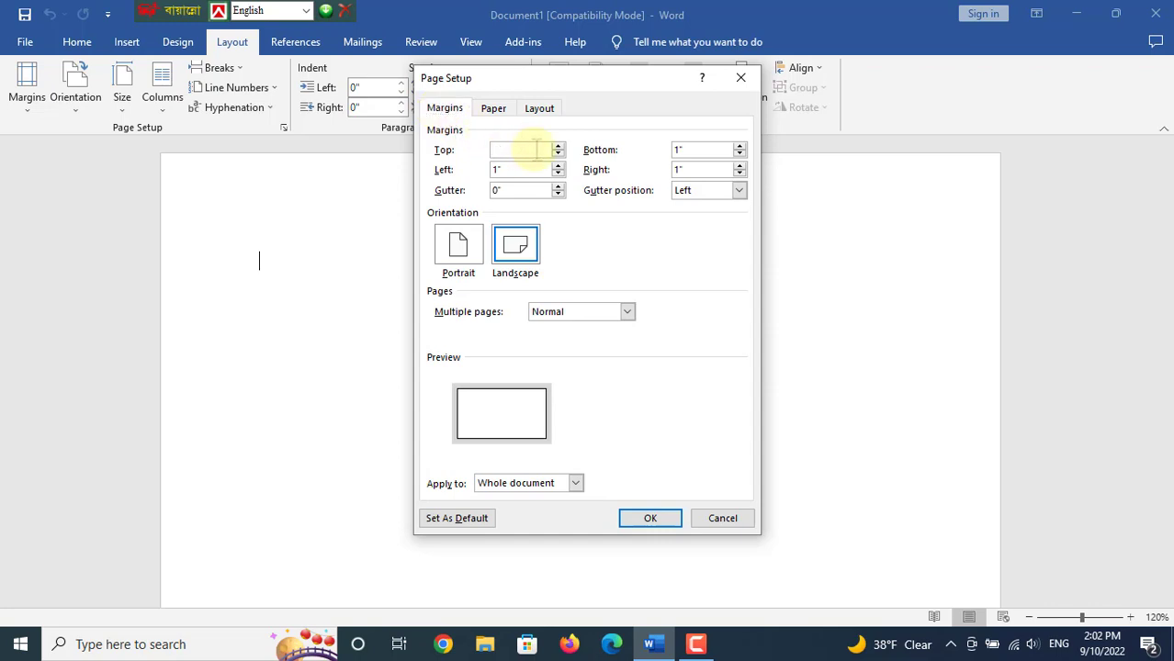
click(698, 149)
text(0)
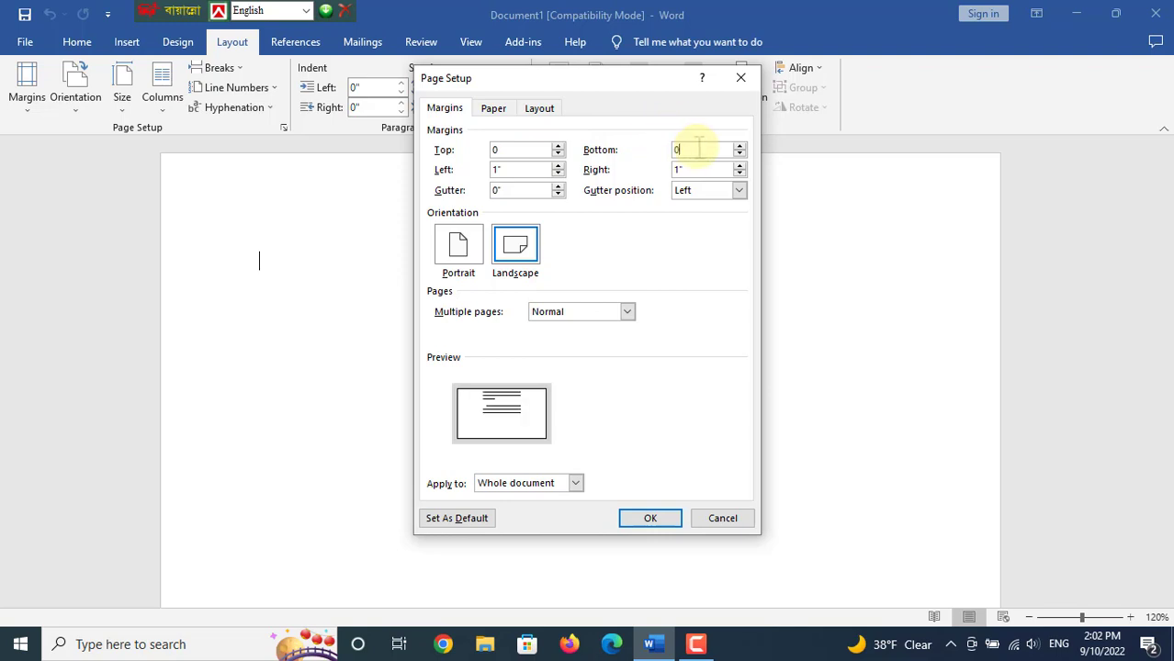
click(710, 170)
text(0)
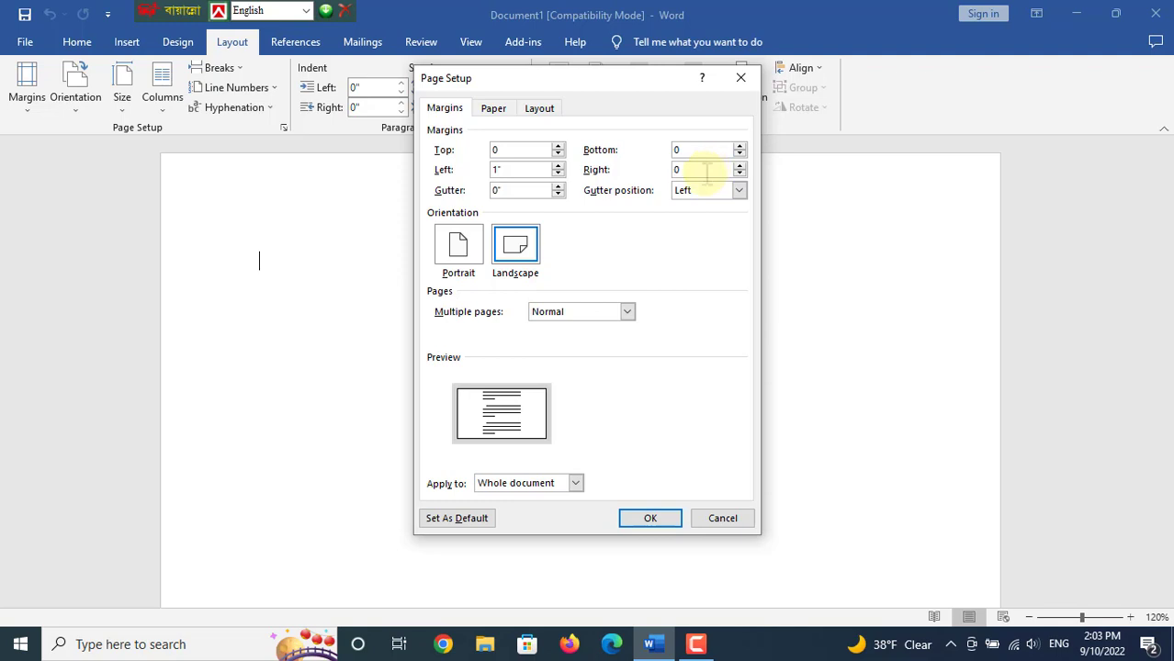
click(537, 169)
text(0)
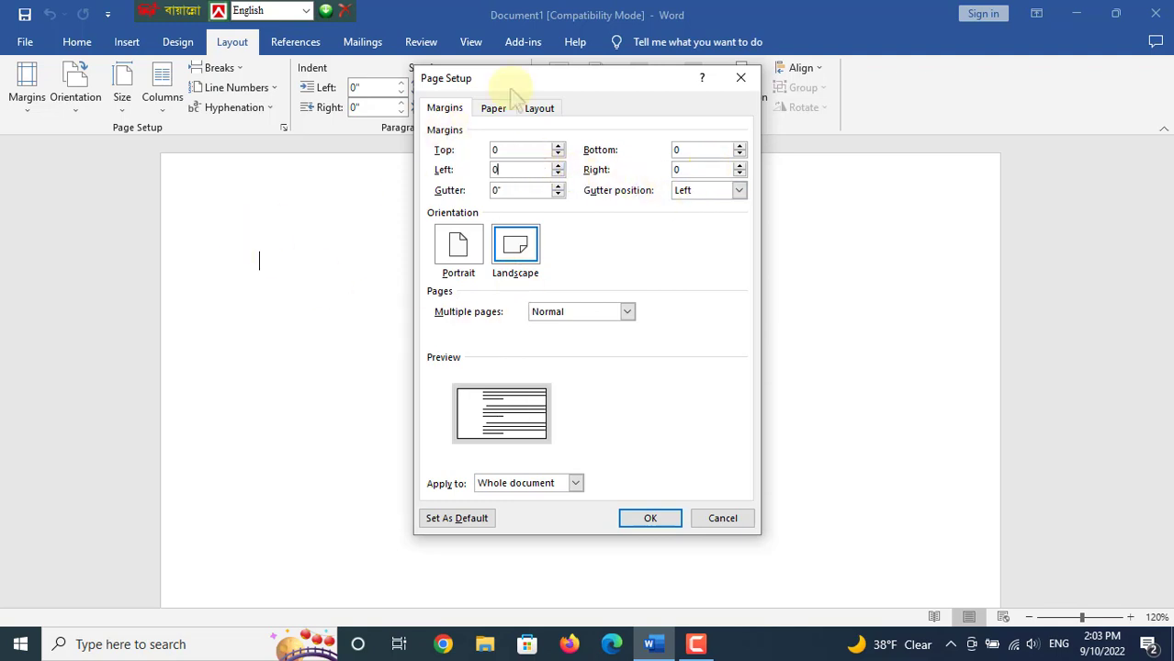
click(649, 519)
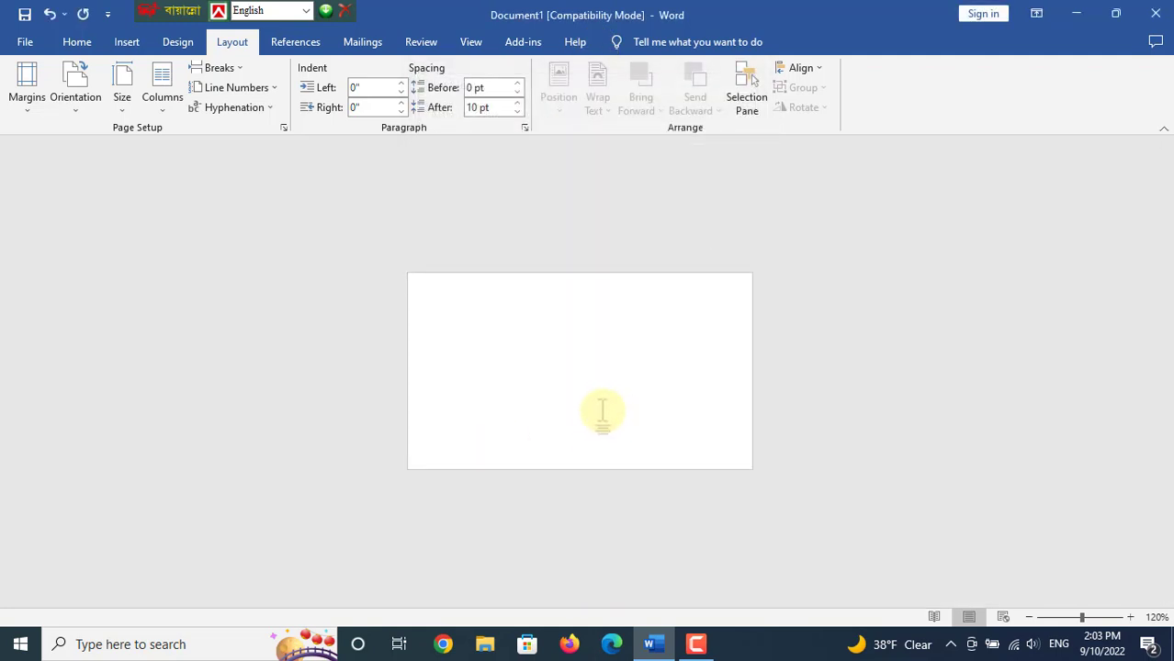
Draw a rectangle over the card's right side, reaching the bottom edge.
scroll(599, 409, up, 7)
scroll(599, 408, up, 2)
scroll(599, 409, up, 2)
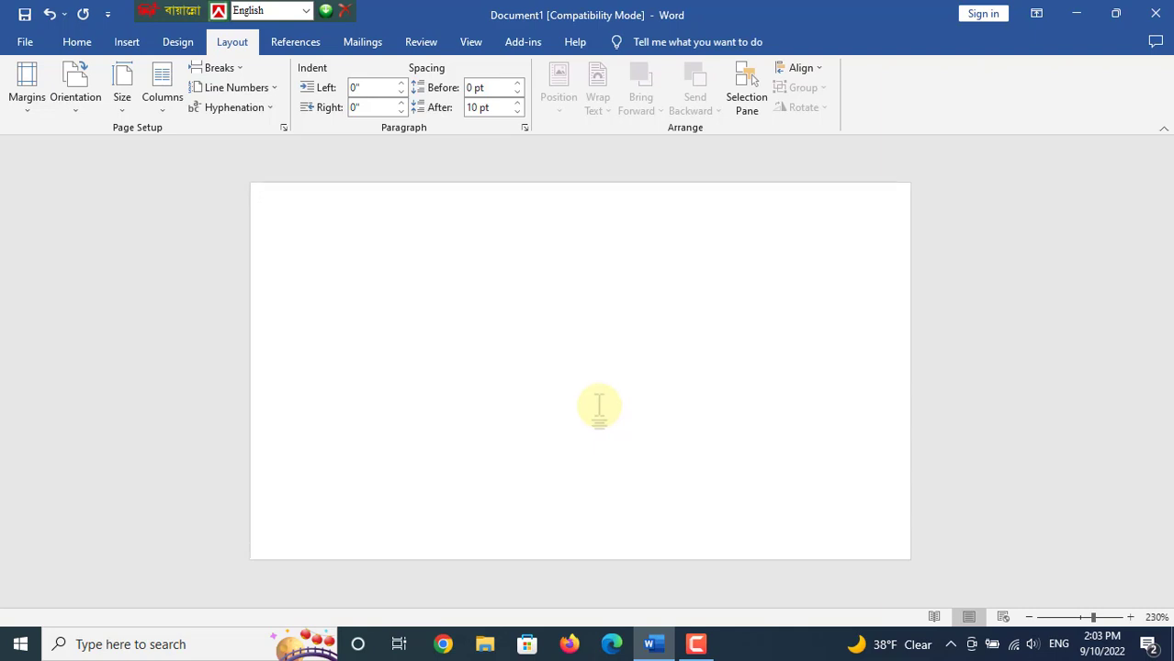
scroll(598, 405, up, 1)
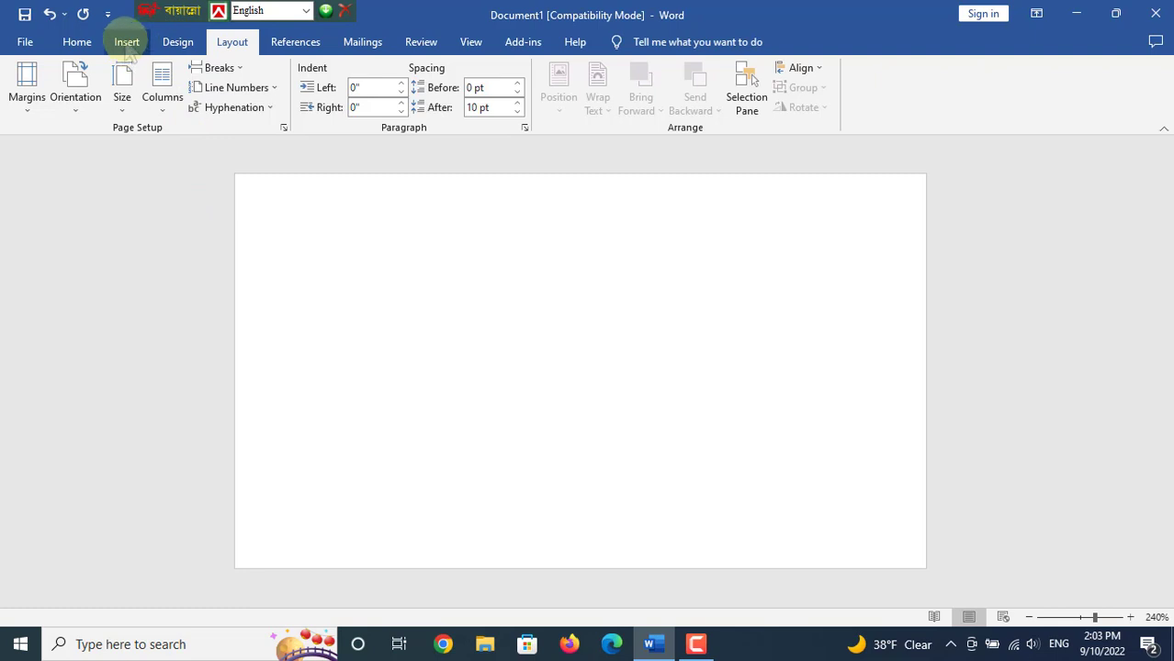
click(128, 46)
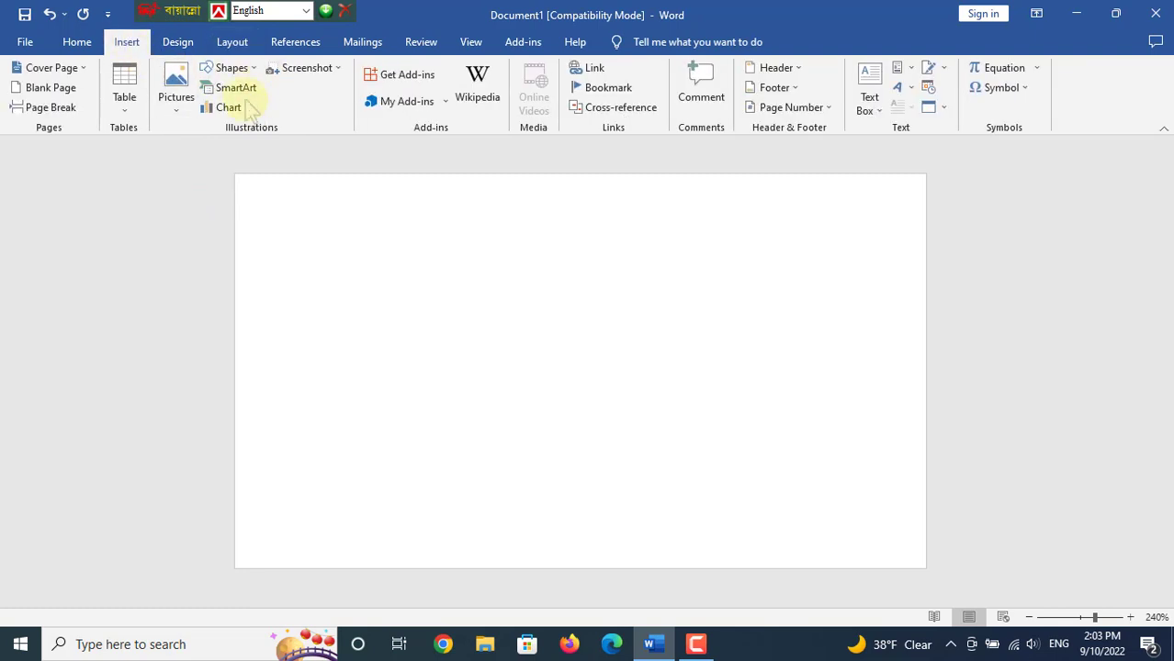
click(237, 70)
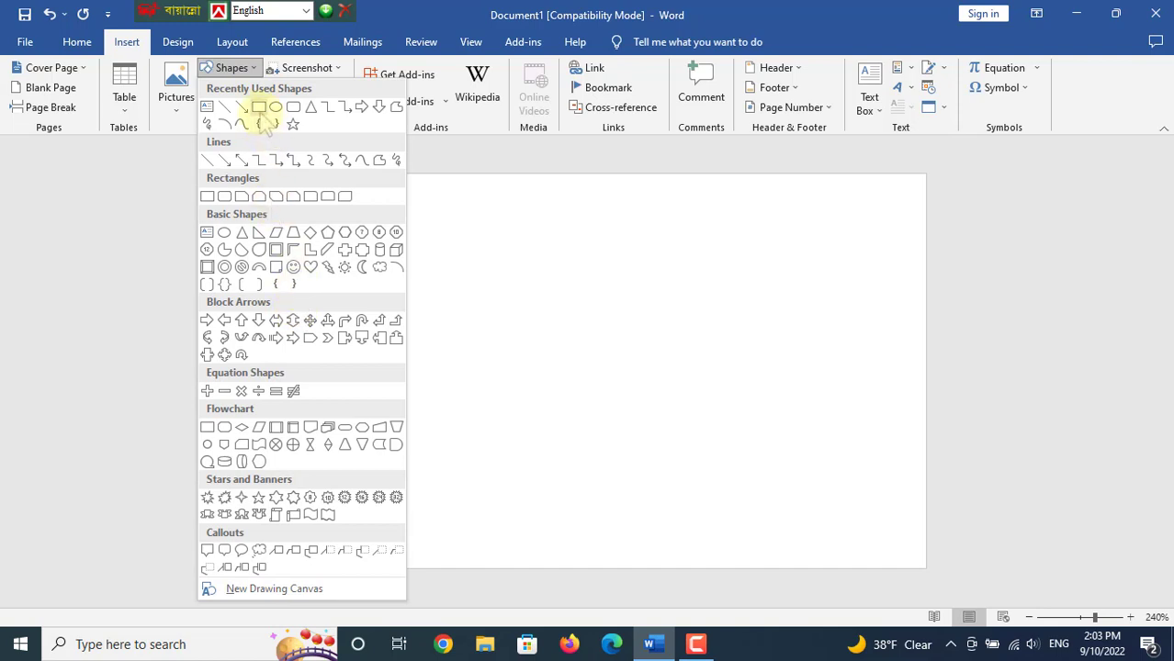
click(309, 196)
mouse_move(639, 175)
mouse_down()
mouse_move(689, 380)
mouse_move(925, 576)
mouse_up()
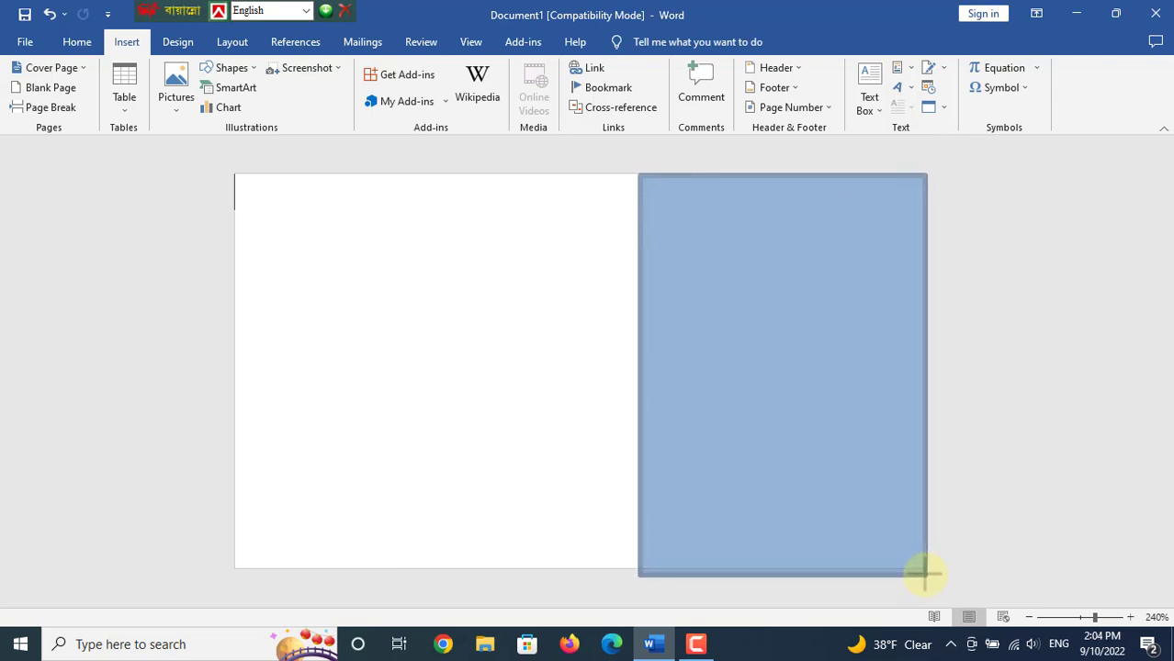
drag(924, 576, 923, 566)
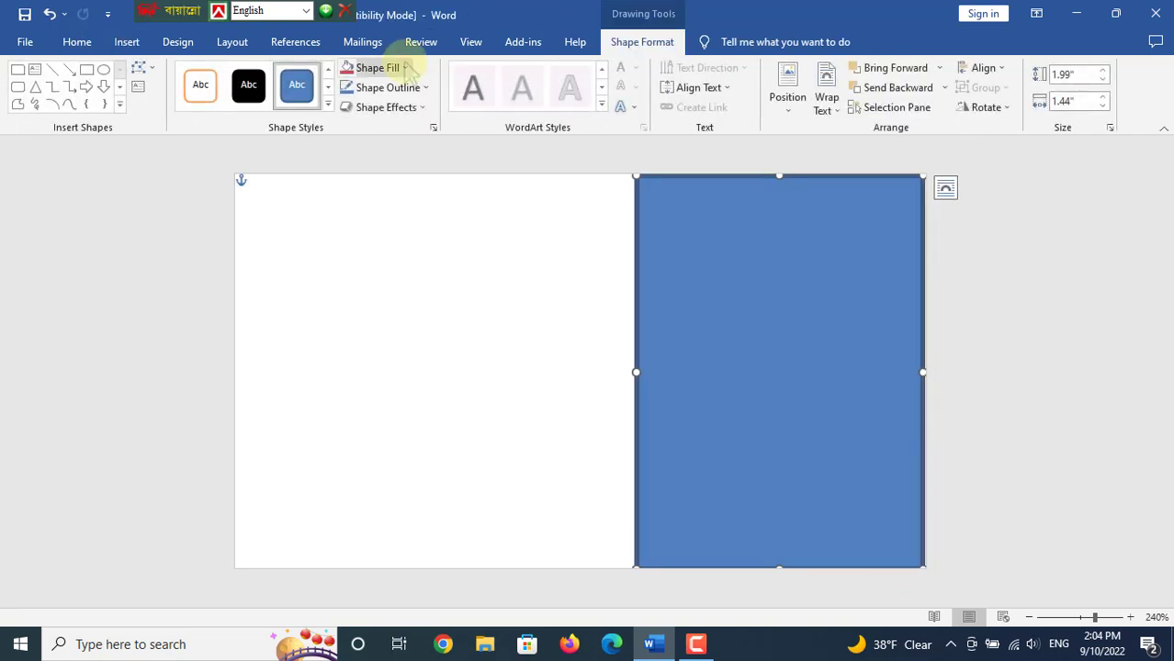
Fill the rectangle dark purple, remove its outline, and widen it slightly left.
click(380, 68)
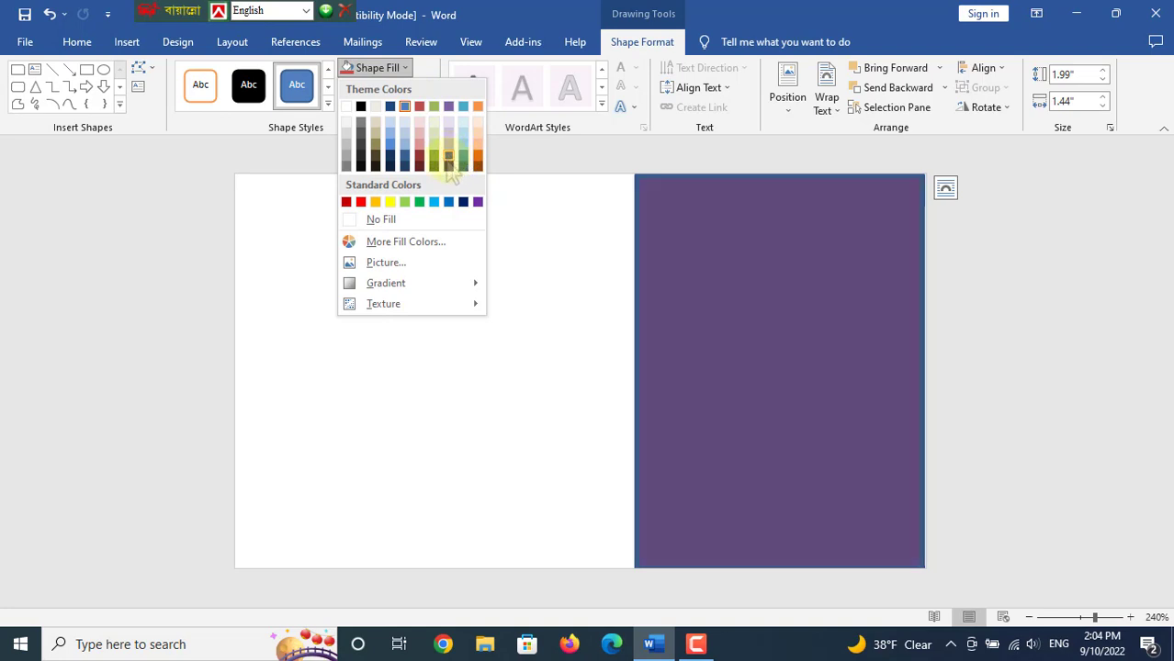
click(448, 167)
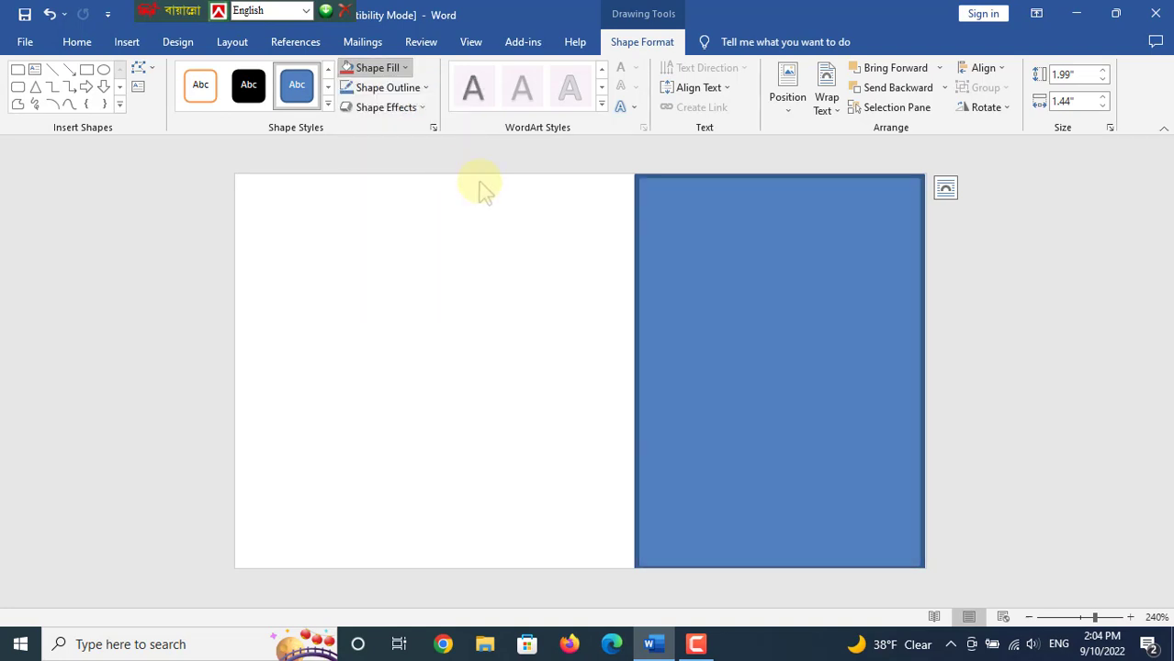
click(441, 272)
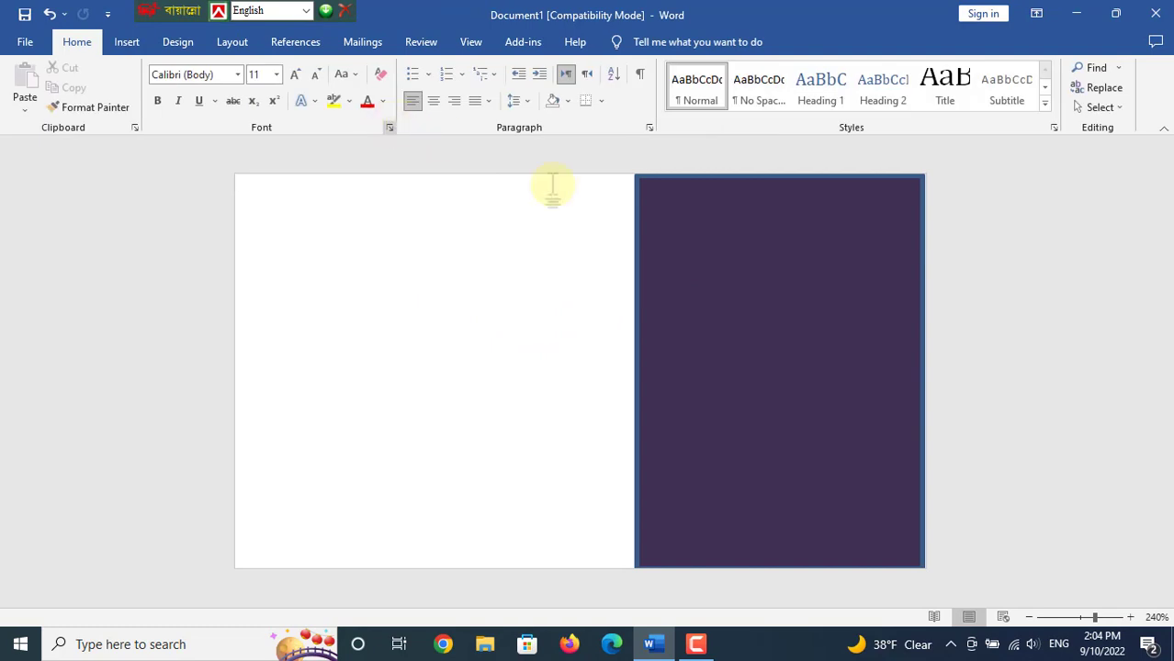
click(757, 280)
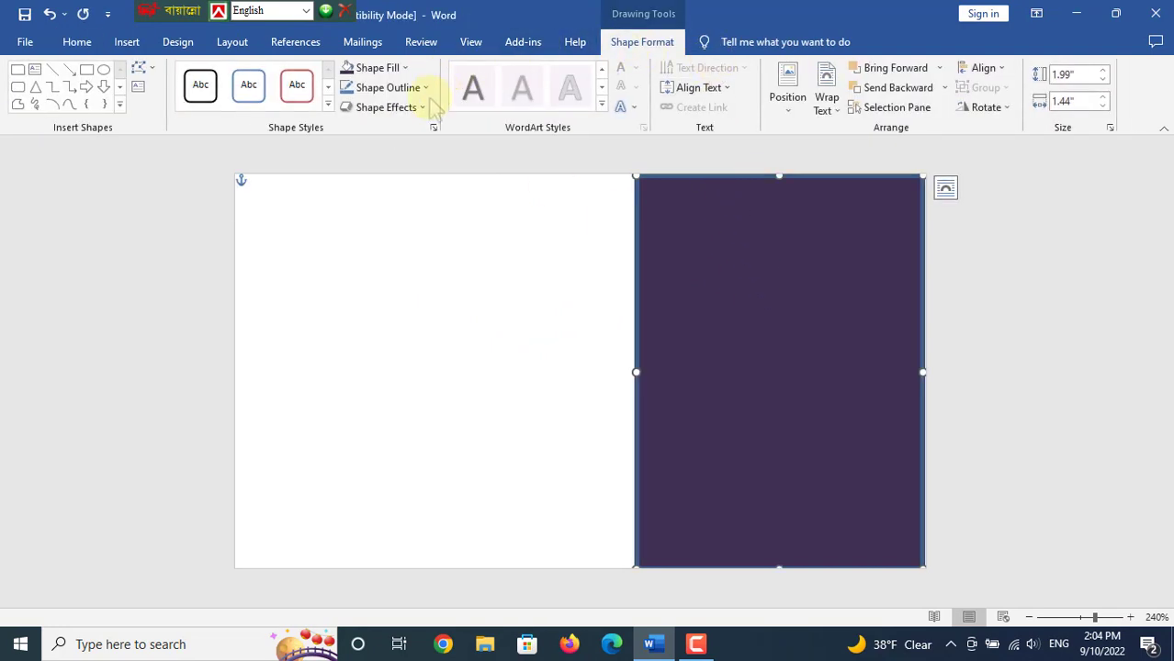
click(404, 89)
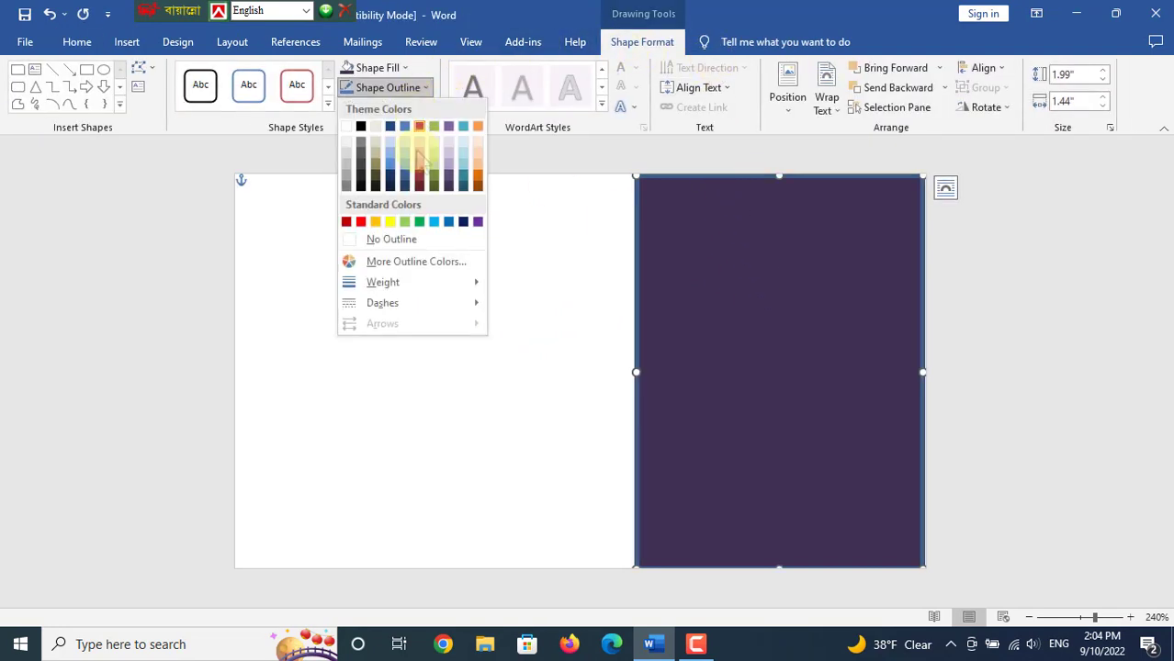
click(386, 239)
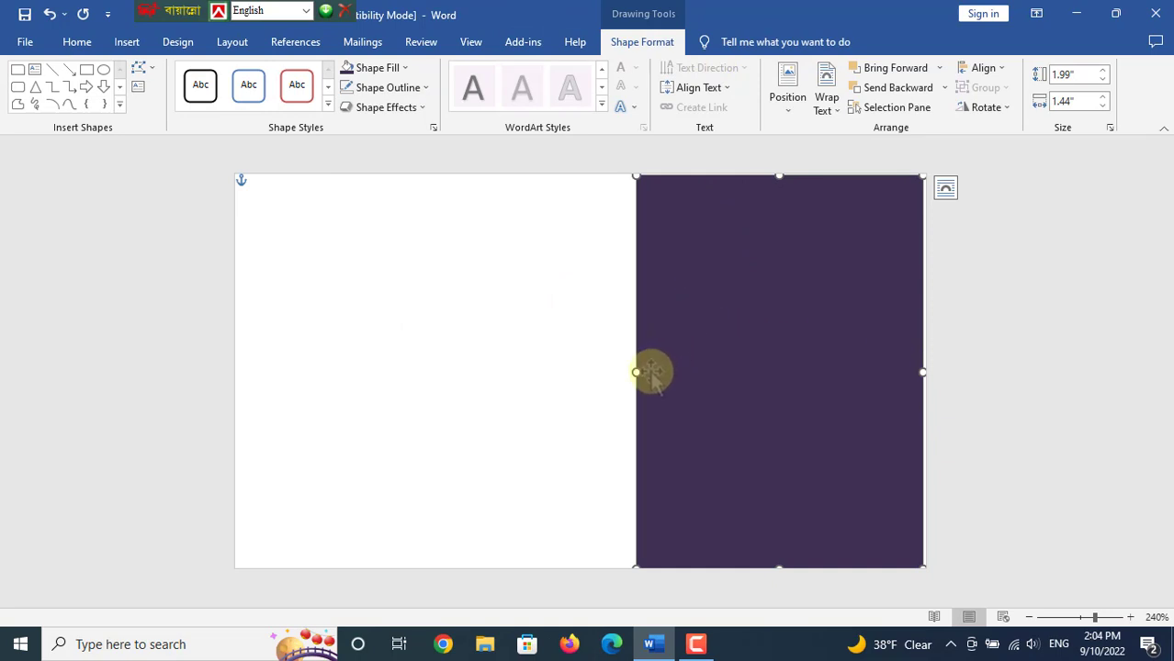
drag(636, 372, 623, 373)
Edit the rectangle's points so its left edge slants wider toward the bottom, full card height.
click(147, 69)
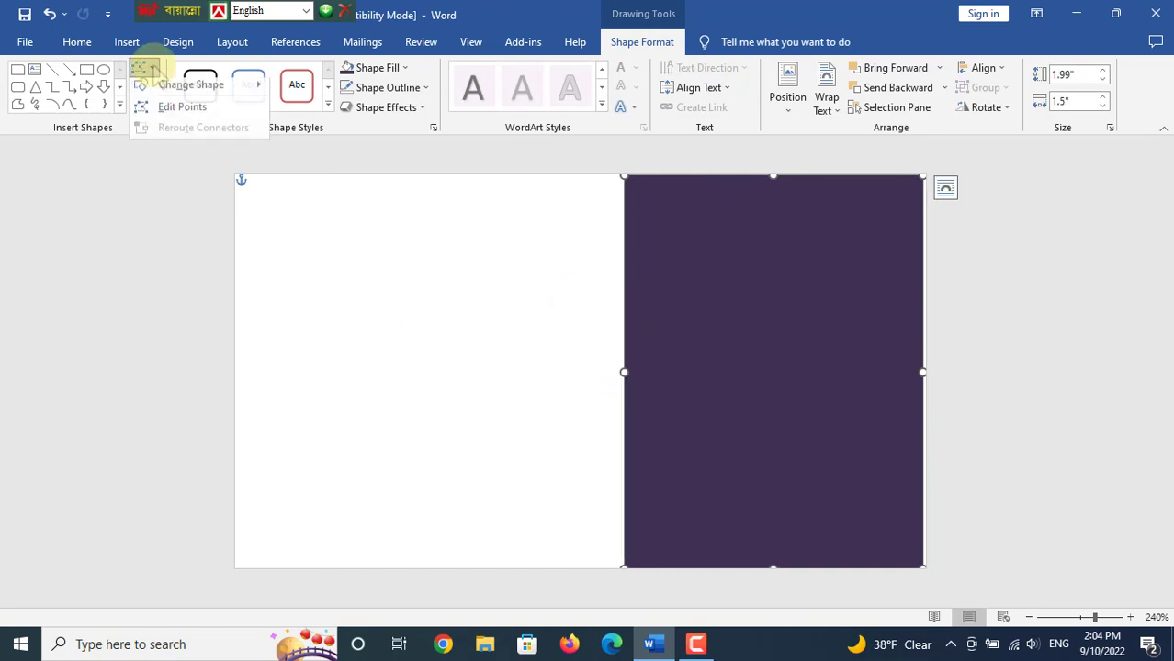
click(223, 119)
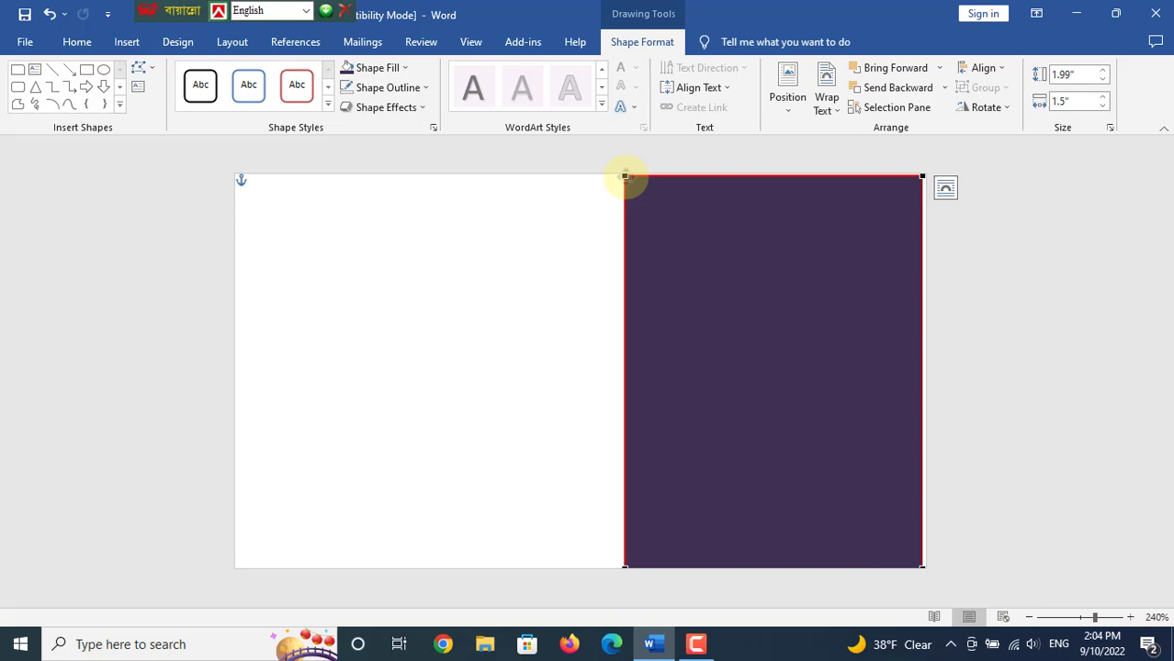
drag(624, 175, 721, 176)
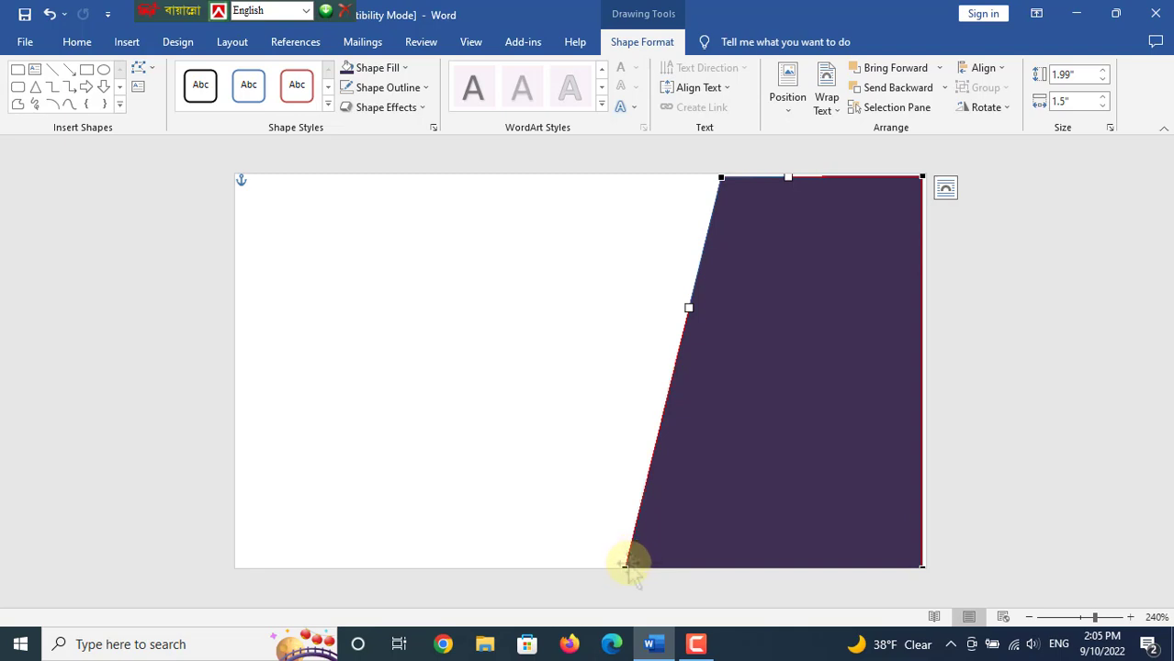
drag(624, 562, 620, 565)
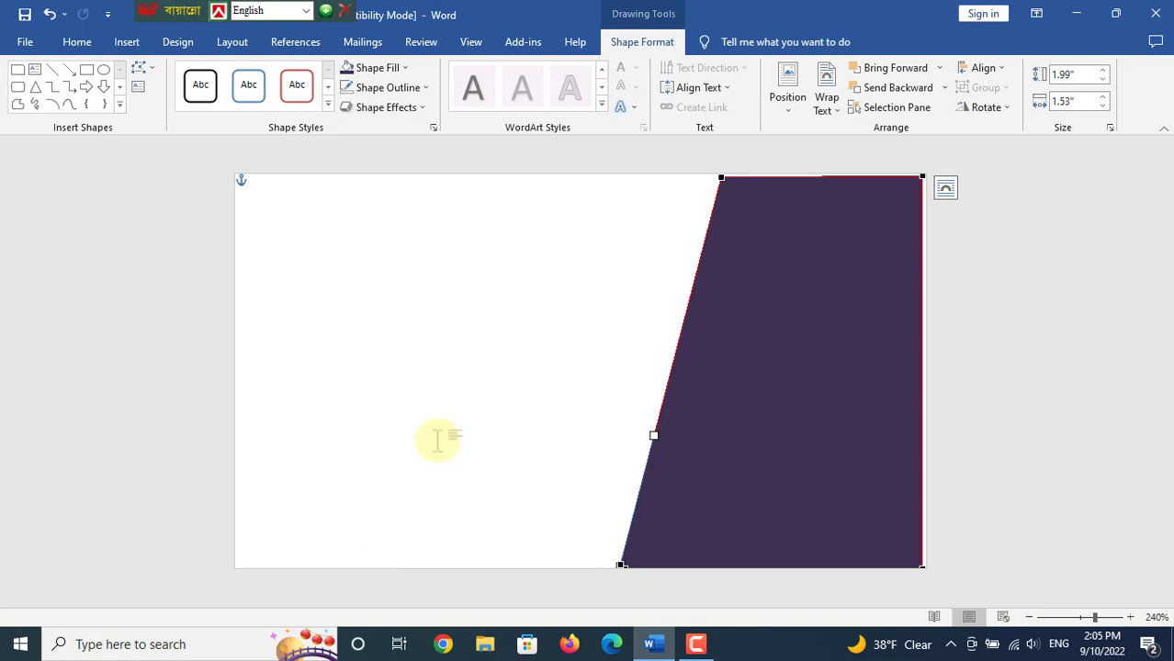
click(795, 267)
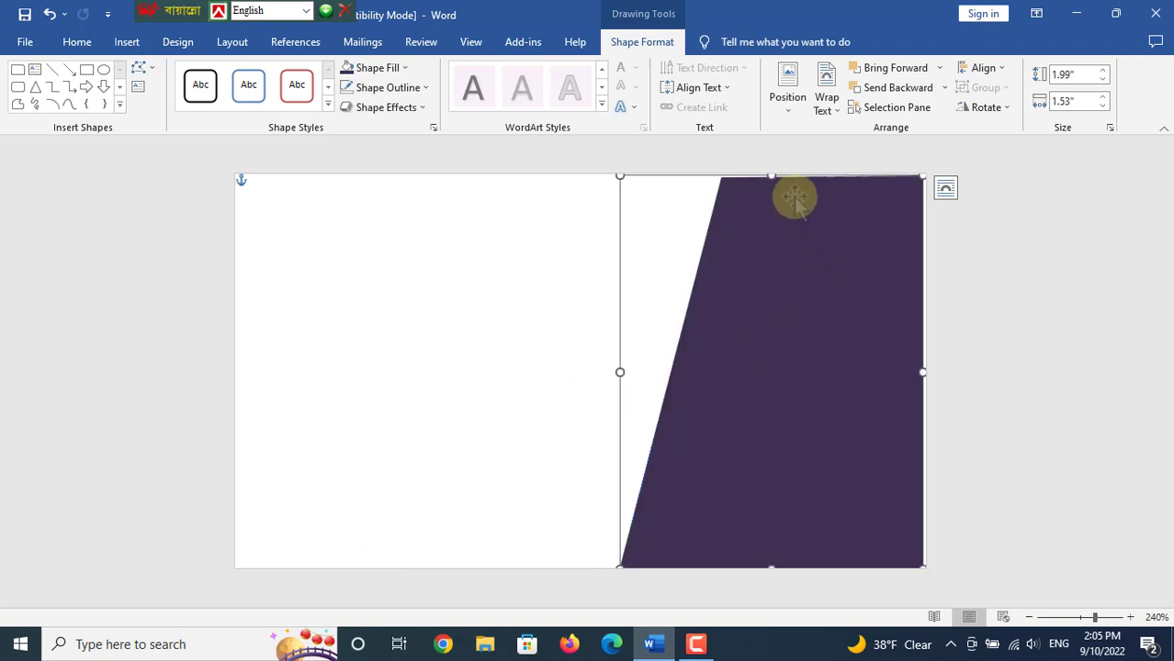
drag(774, 175, 775, 169)
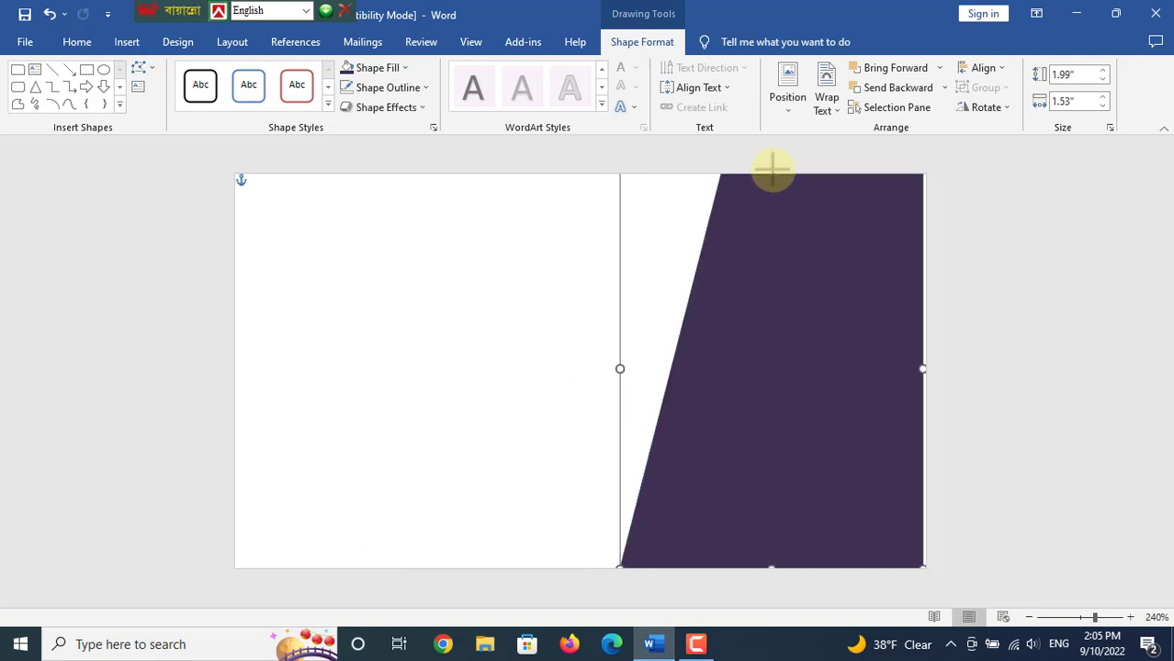
click(533, 395)
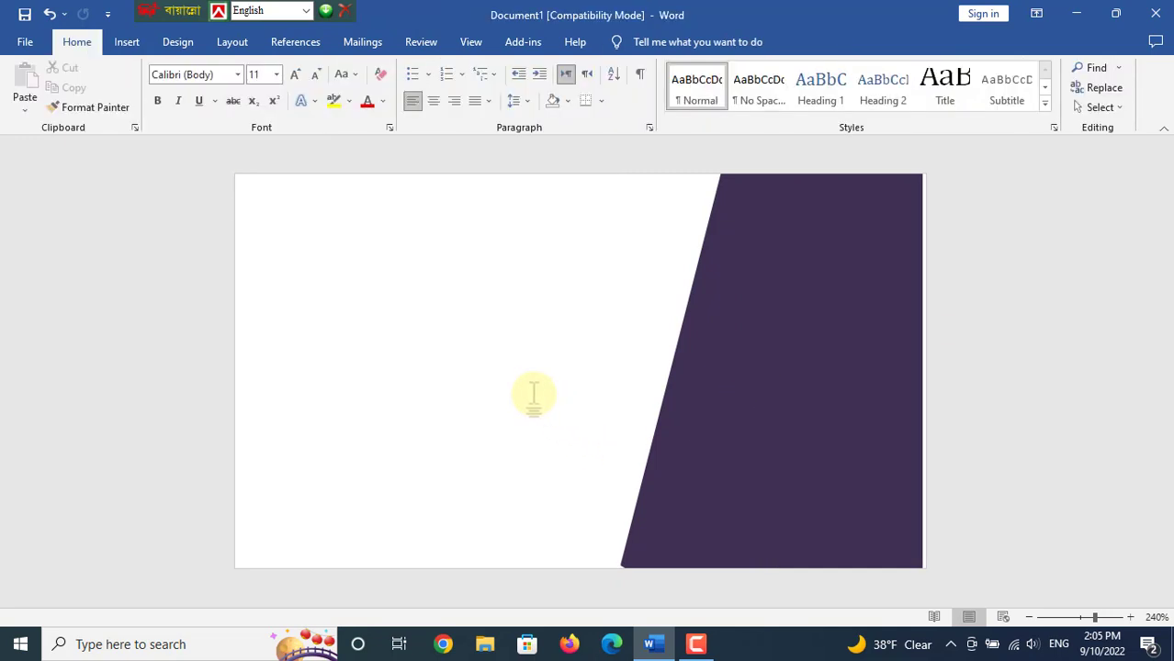
Draw a bar across the purple panel's lower half, fill it red, no outline.
click(127, 41)
click(232, 68)
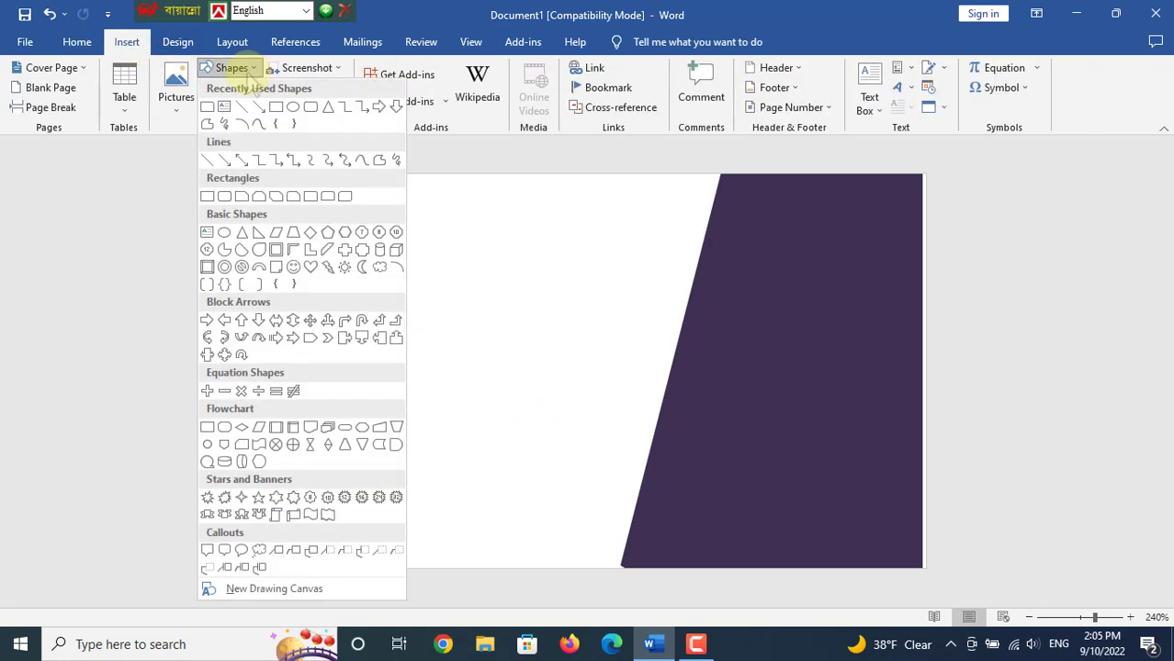
click(294, 112)
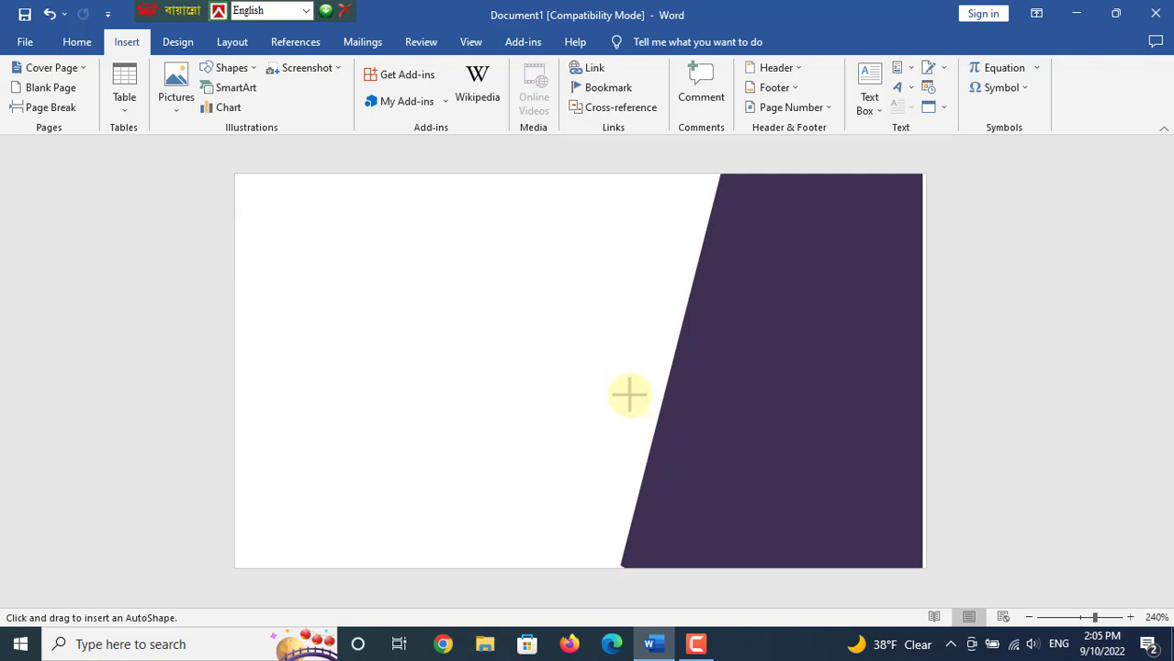
mouse_move(614, 386)
mouse_down()
mouse_move(663, 424)
mouse_move(922, 448)
mouse_up()
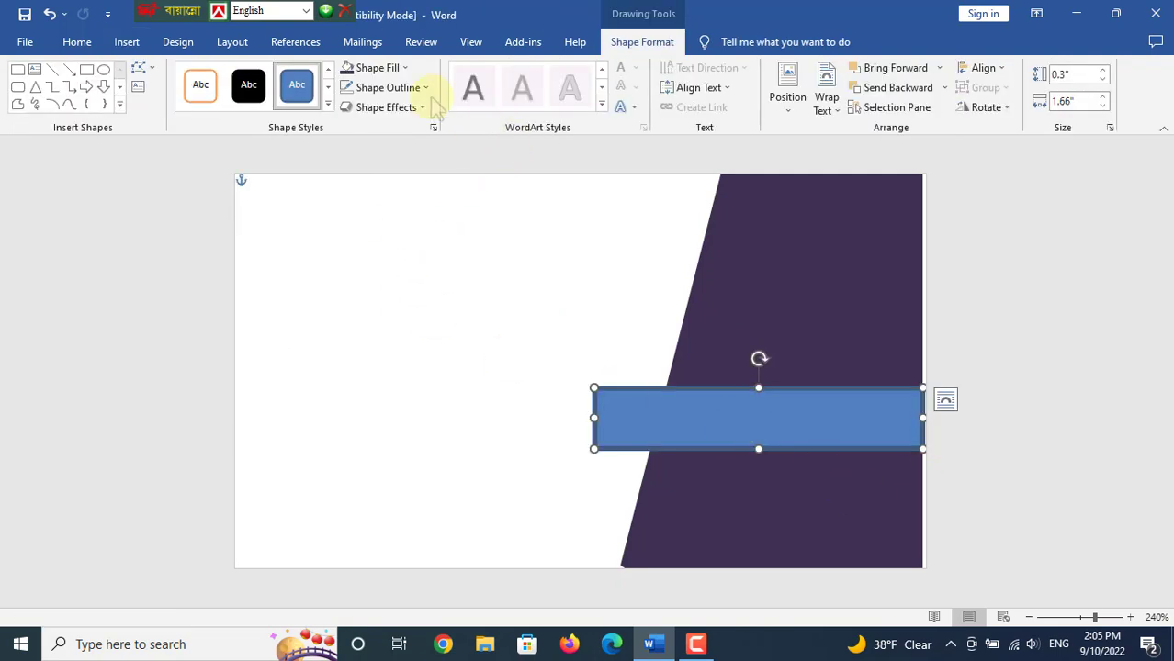
click(405, 70)
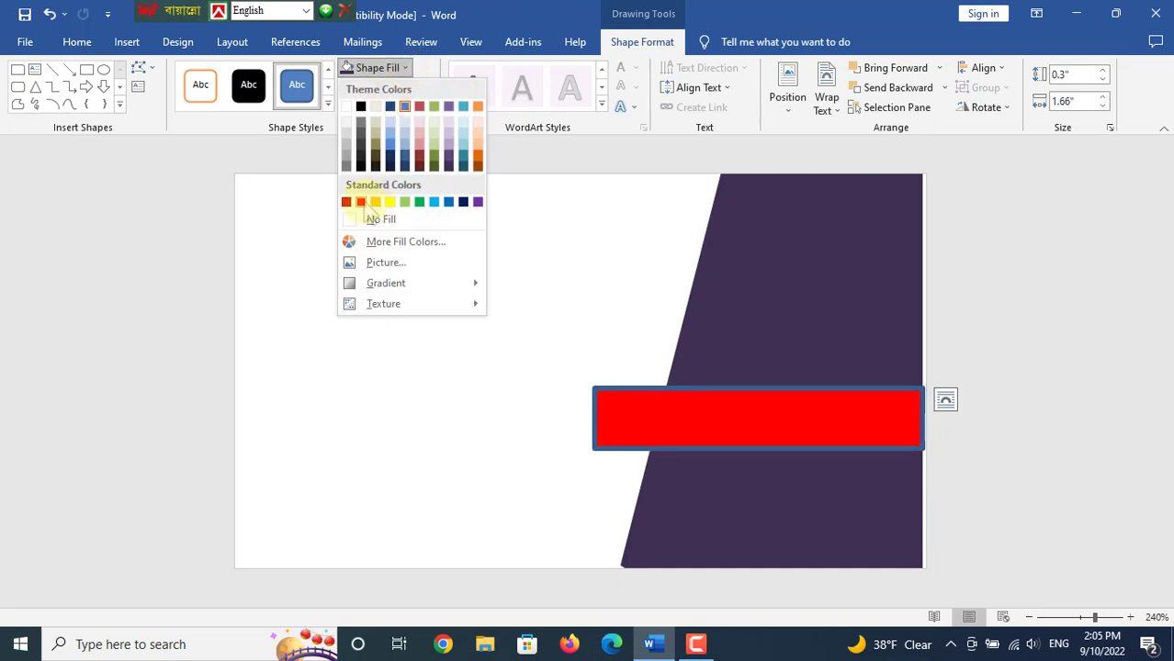
click(361, 203)
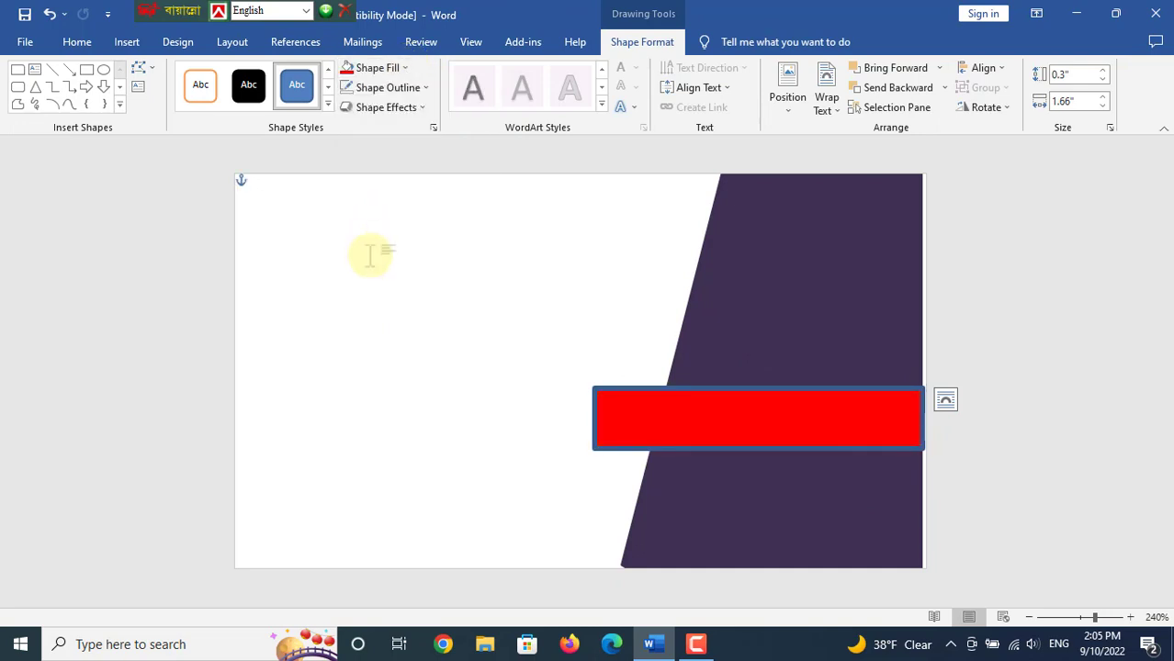
click(424, 88)
click(363, 241)
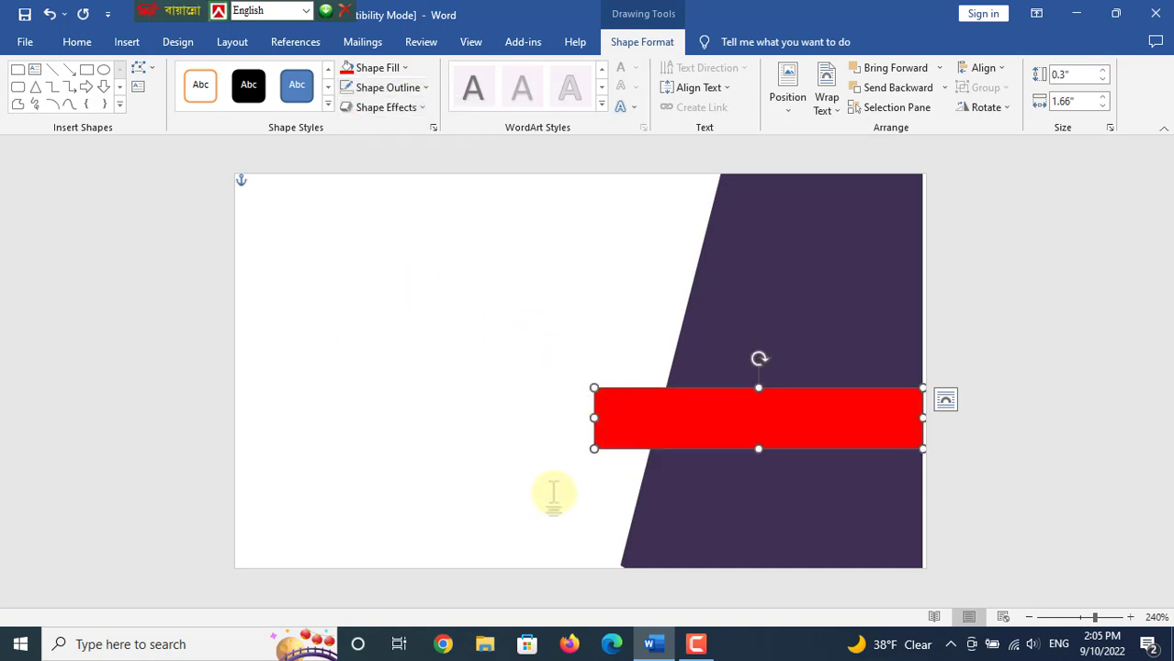
Edit the red bar's points to slant its left end inward.
click(146, 70)
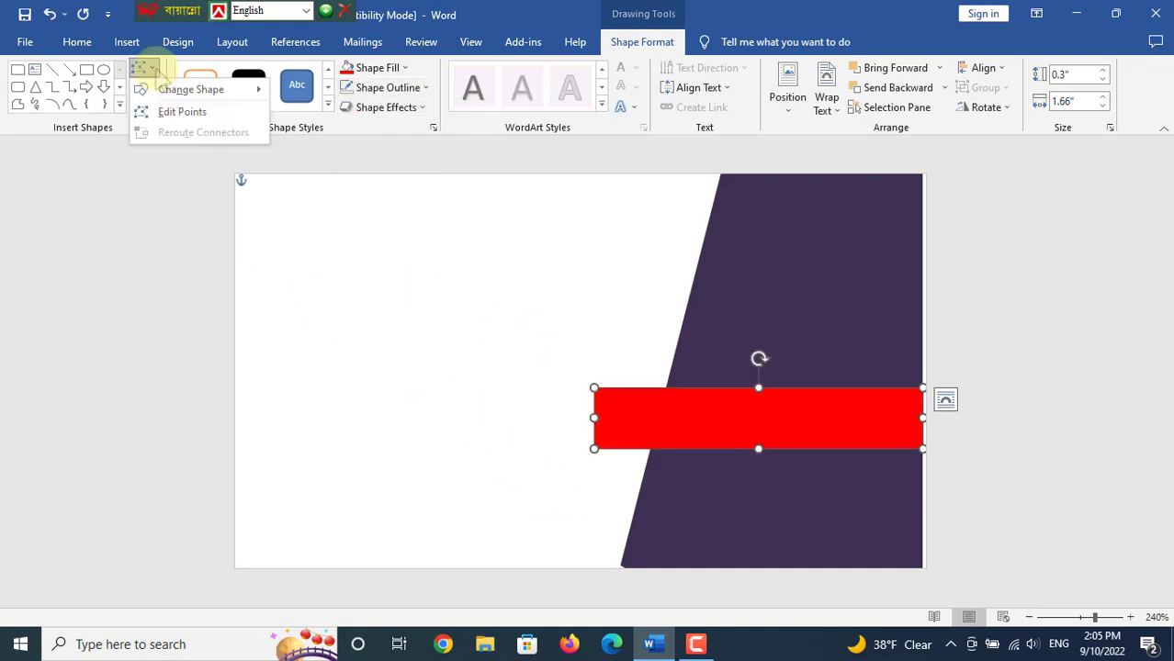
click(179, 111)
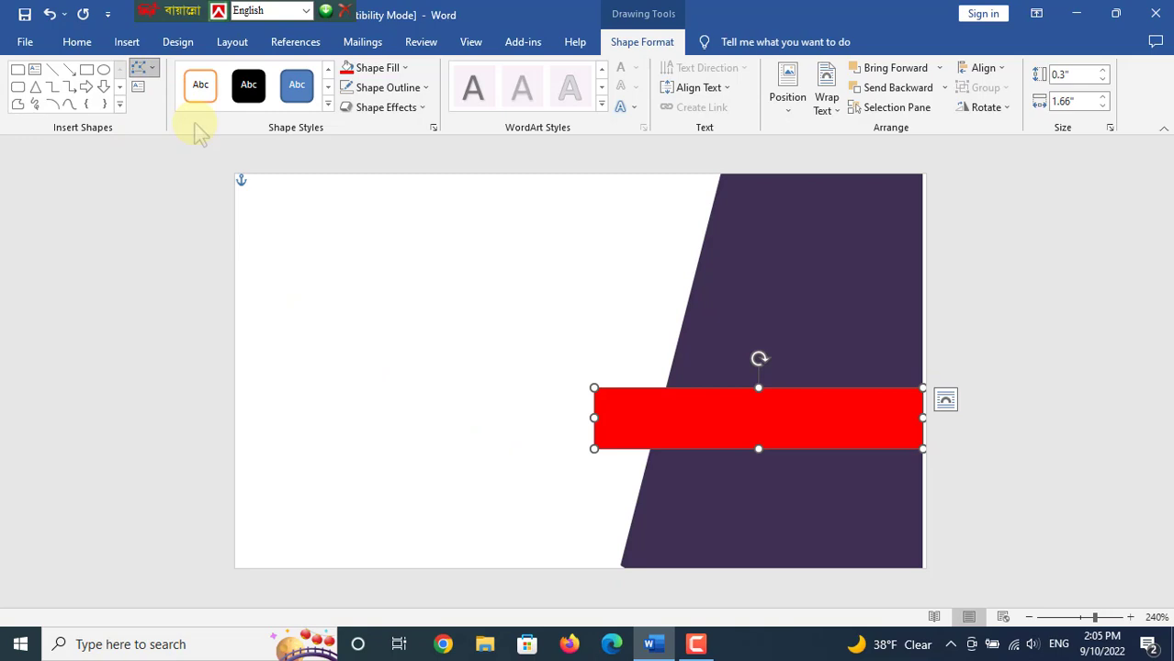
click(594, 388)
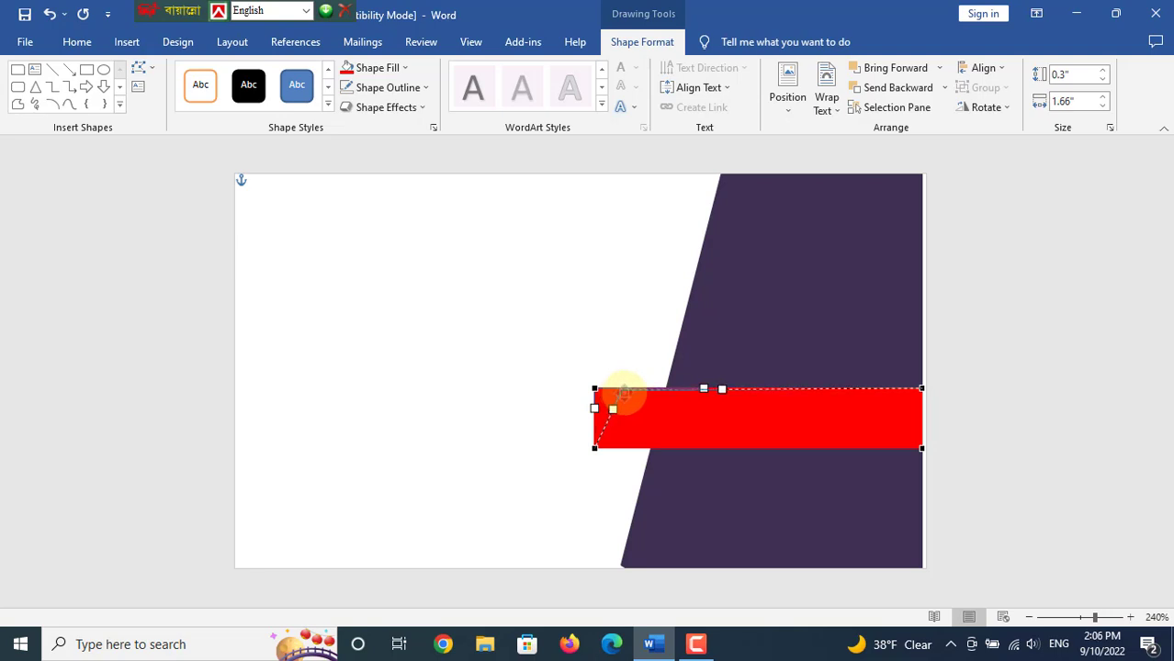
drag(622, 392, 624, 390)
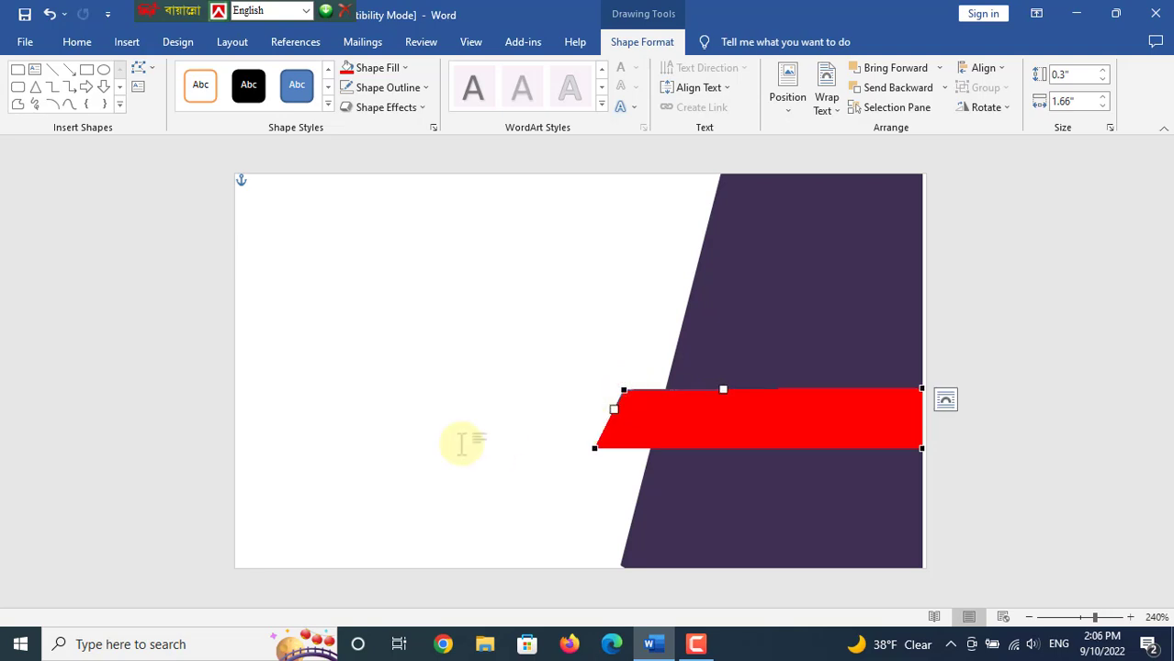
click(452, 477)
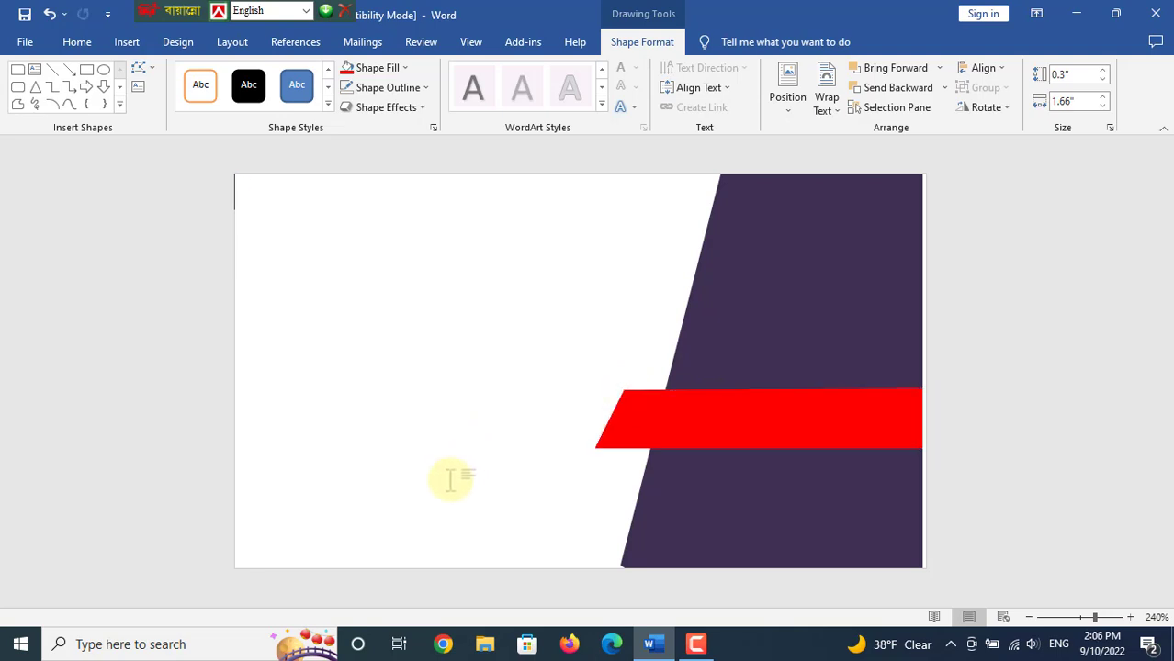
Stretch the red bar so it reaches the card's right edge.
click(847, 330)
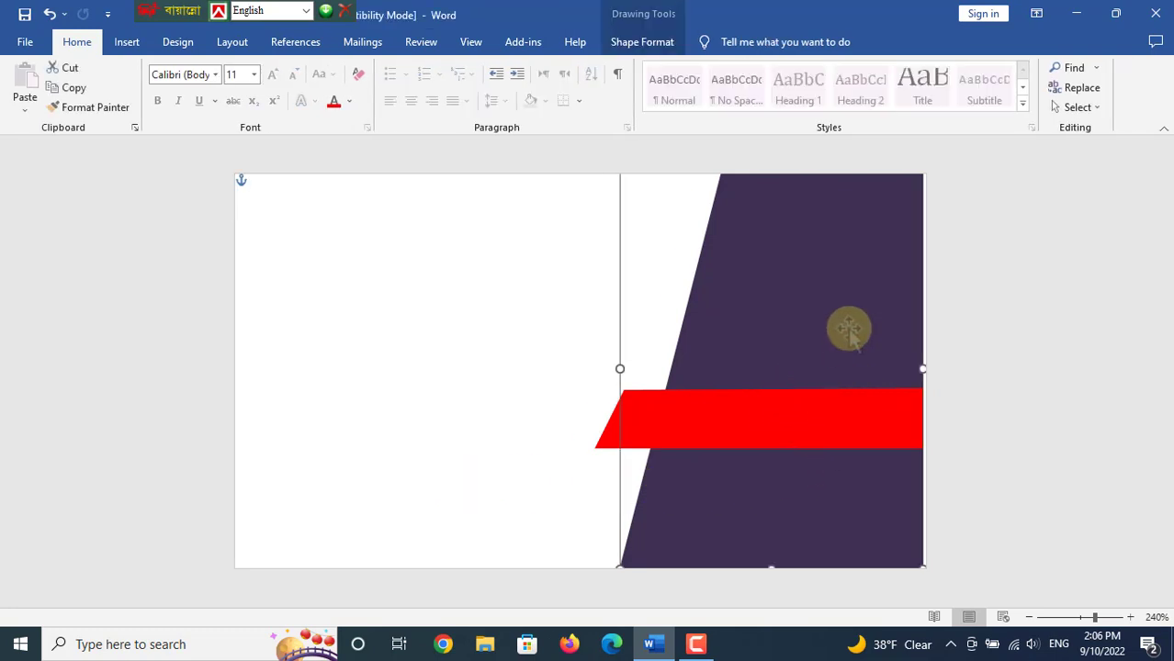
click(781, 401)
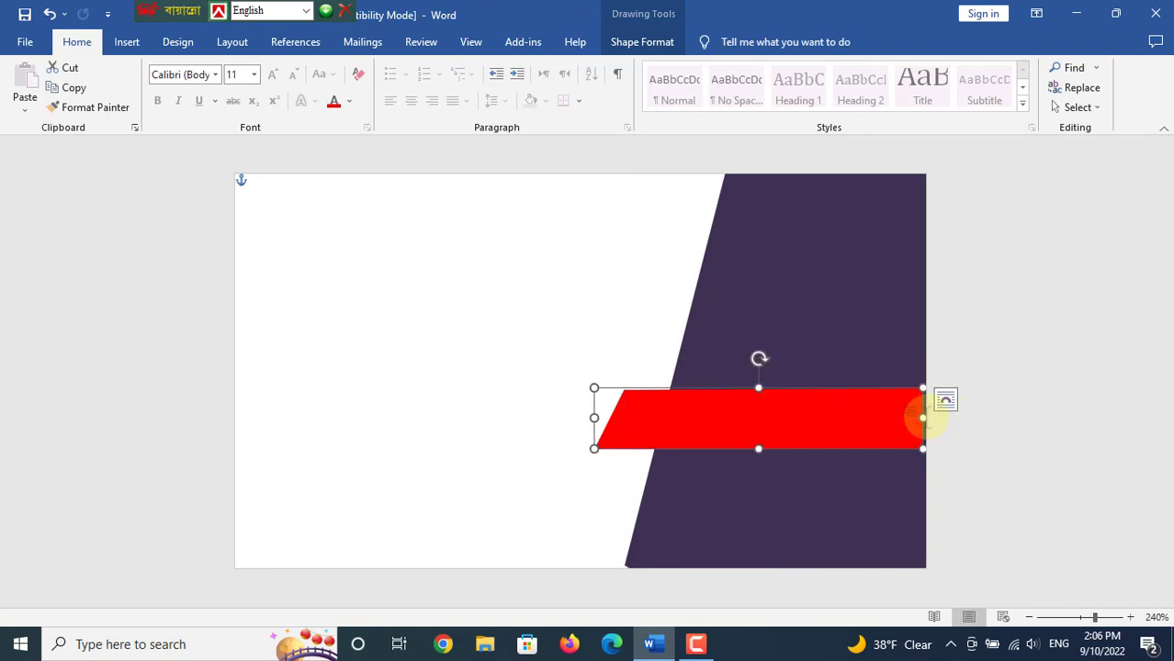
drag(922, 418, 929, 419)
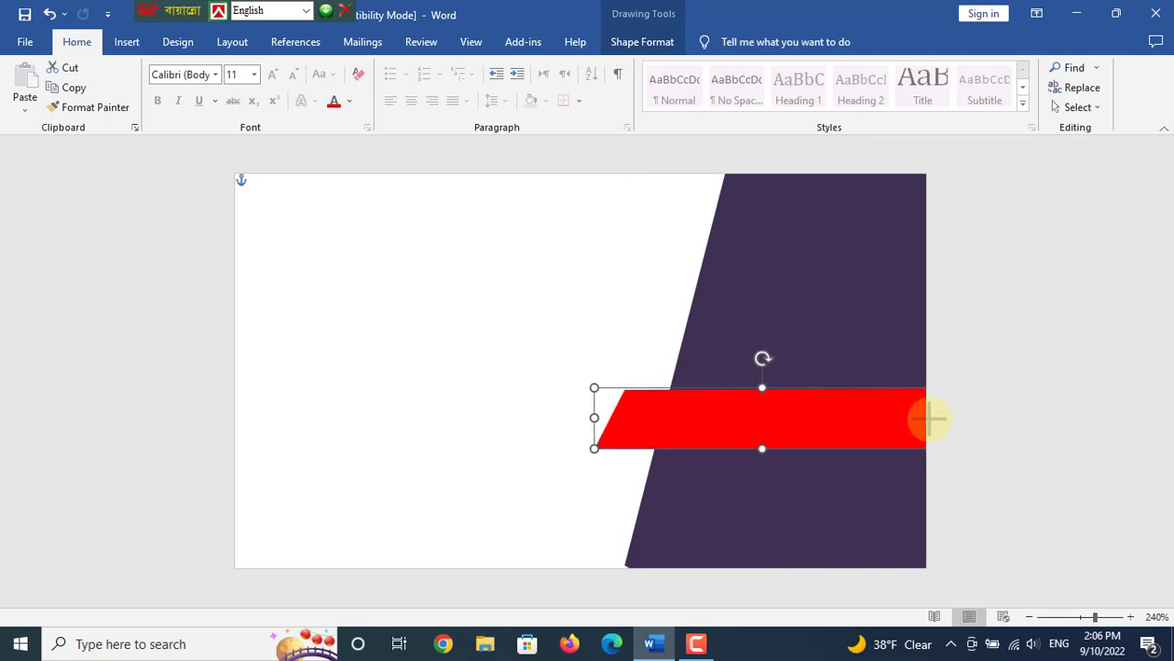
click(416, 396)
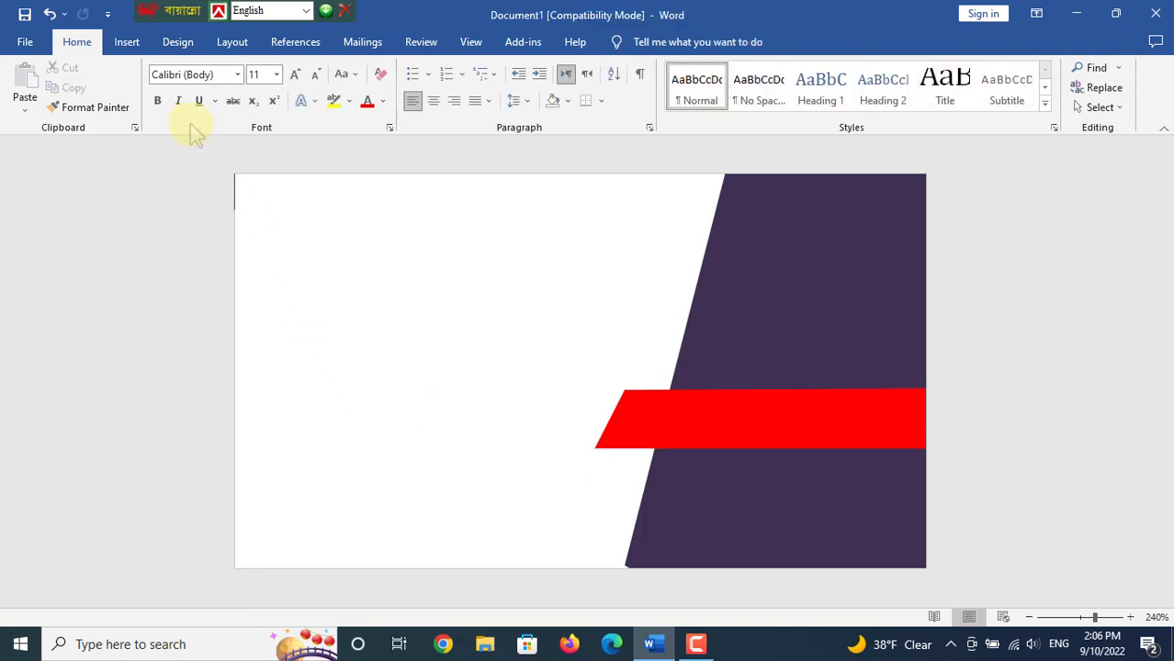
click(126, 41)
Draw a small isosceles triangle, flip it to point downward, and remove its outline.
click(232, 68)
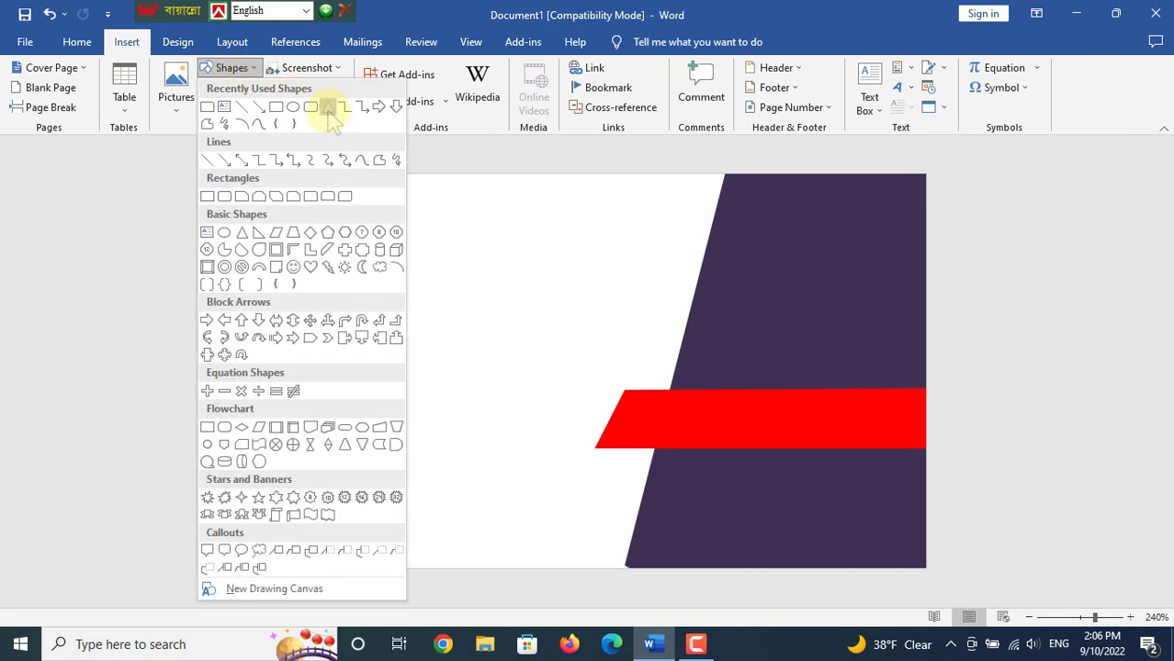
click(327, 107)
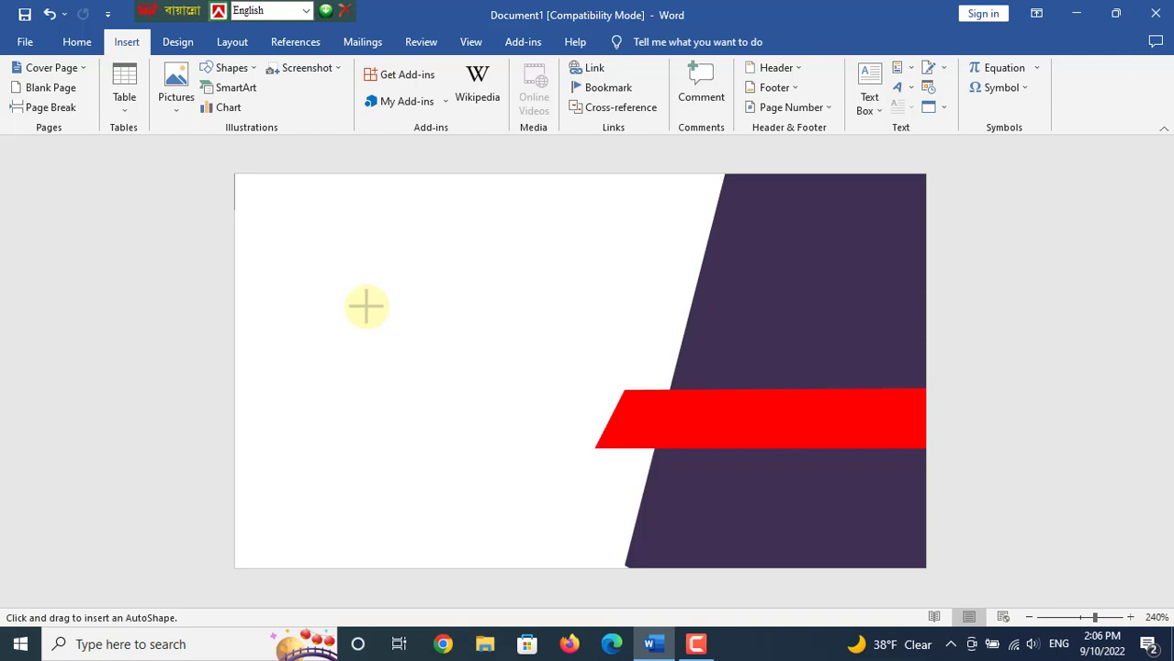
mouse_move(366, 306)
mouse_down()
mouse_move(426, 381)
mouse_move(414, 364)
mouse_up()
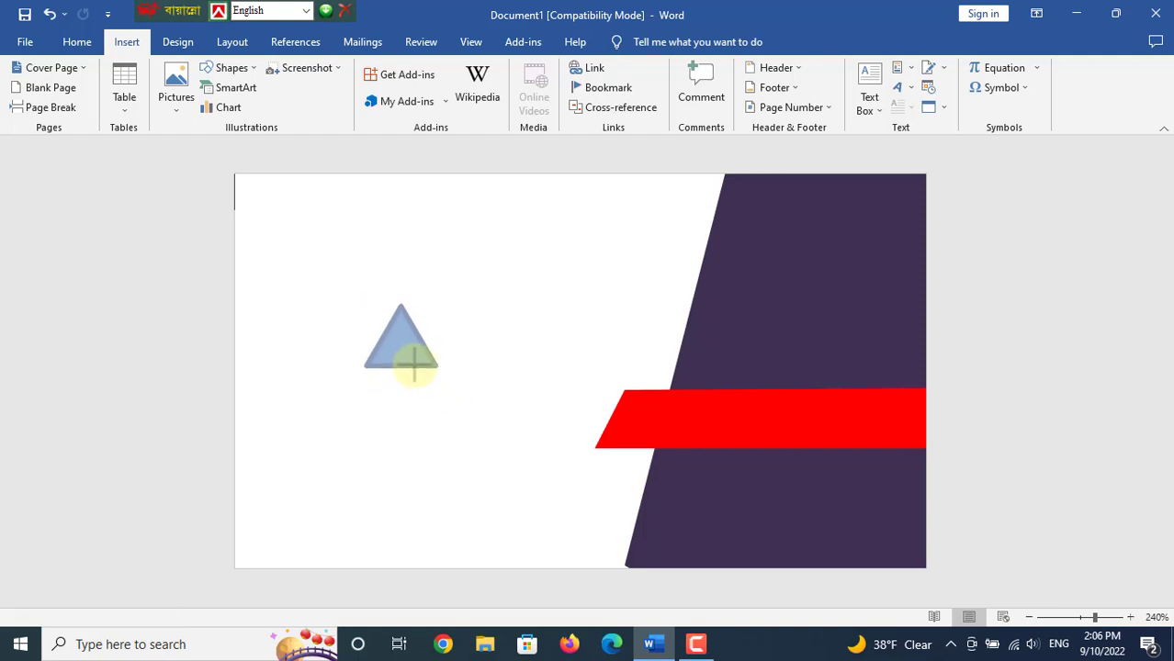
drag(416, 364, 444, 373)
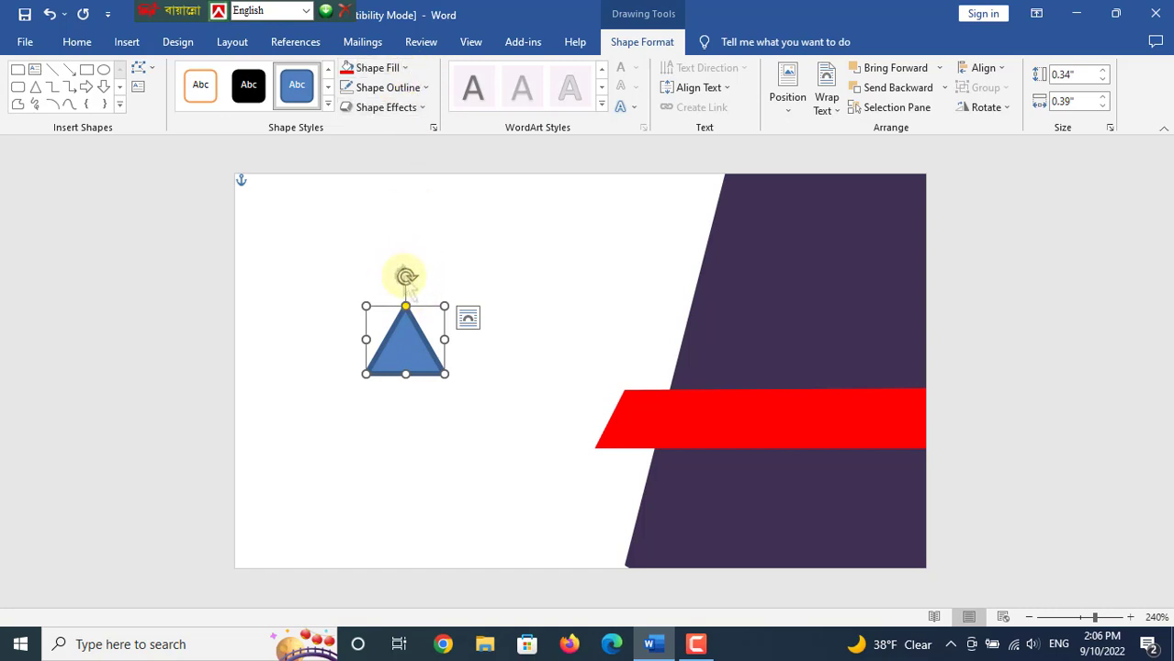
drag(406, 276, 411, 454)
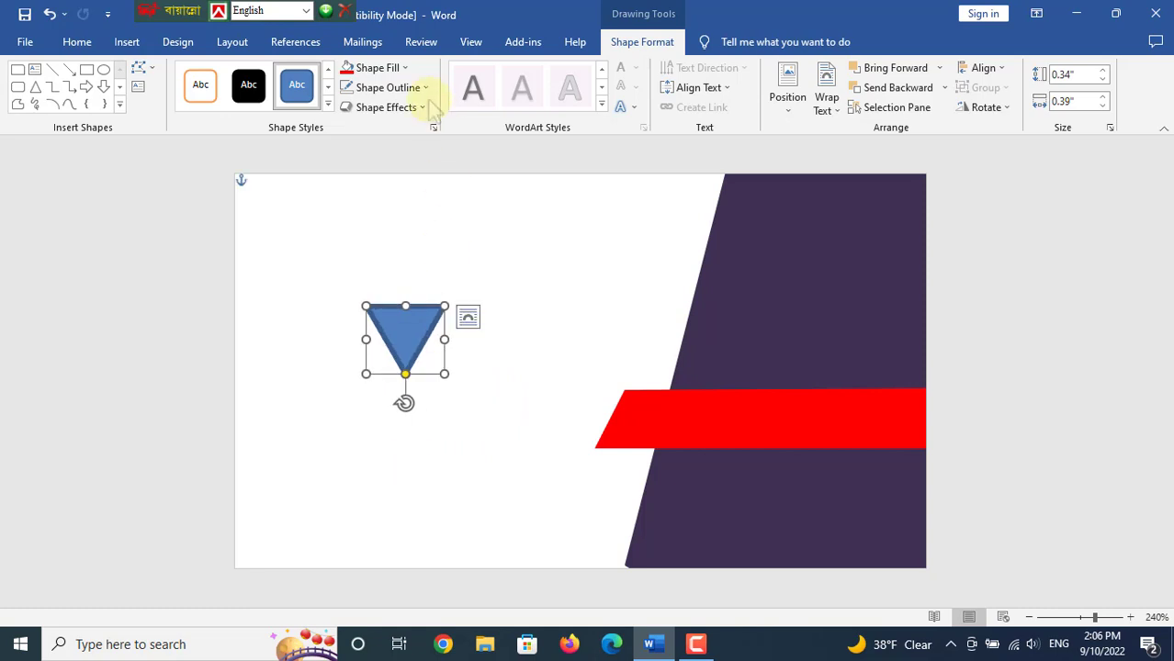
click(390, 87)
click(409, 246)
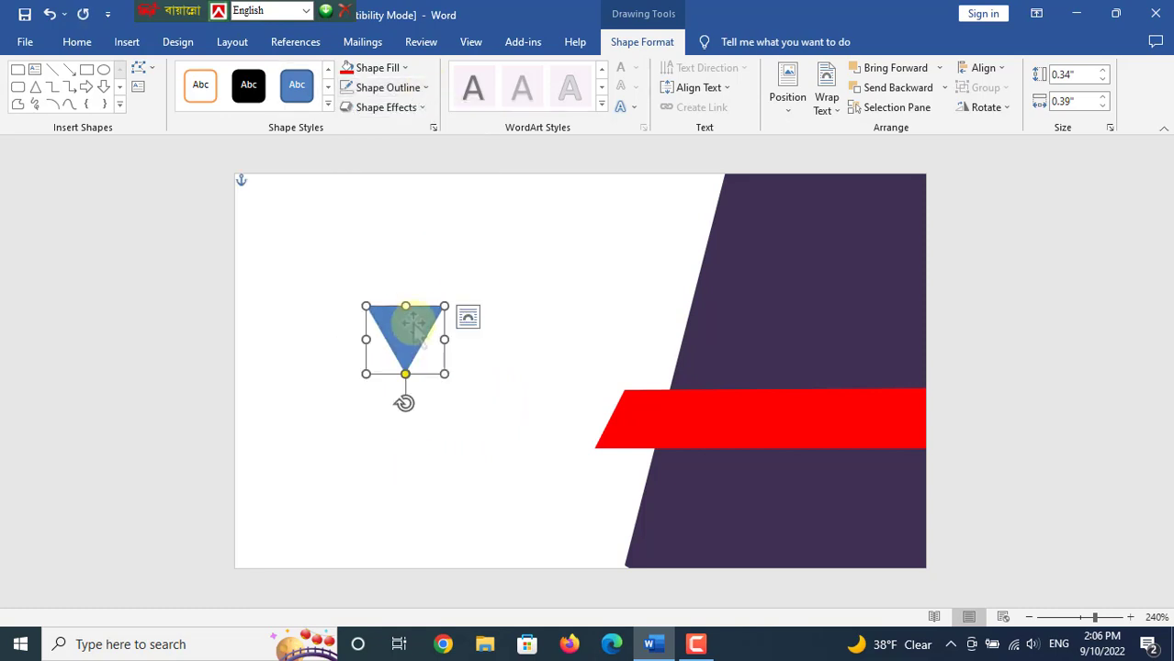
Position the triangle beneath the red bar's slanted left end, widening and aligning it.
mouse_move(413, 341)
mouse_down()
mouse_move(573, 475)
mouse_move(636, 466)
mouse_up()
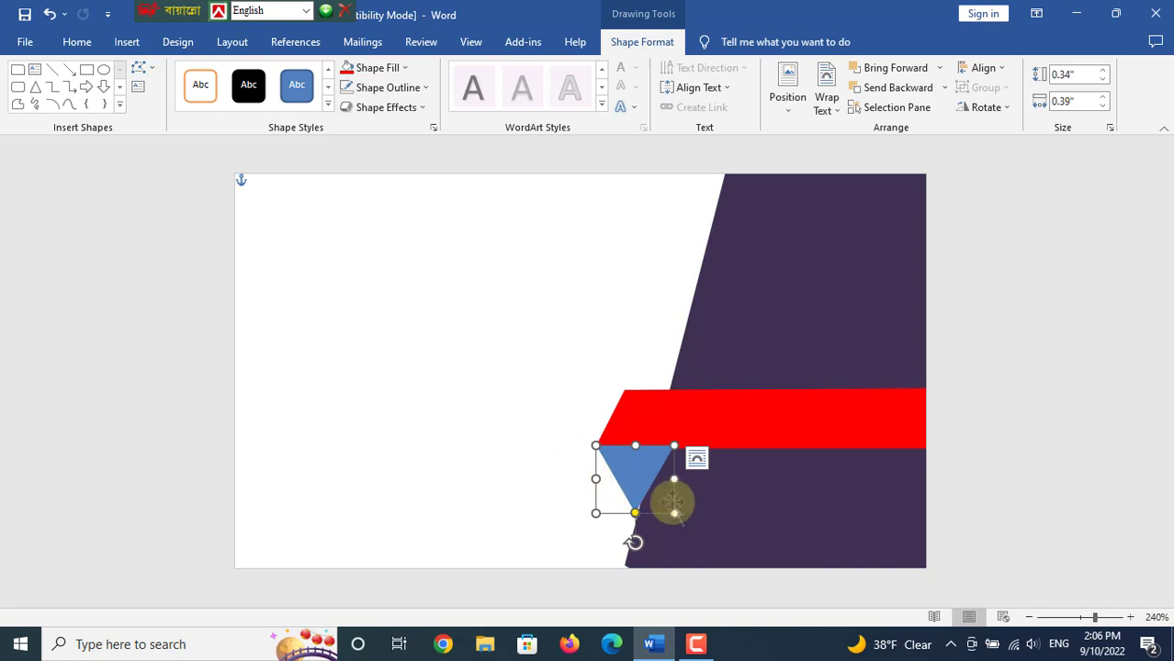
drag(679, 513, 683, 515)
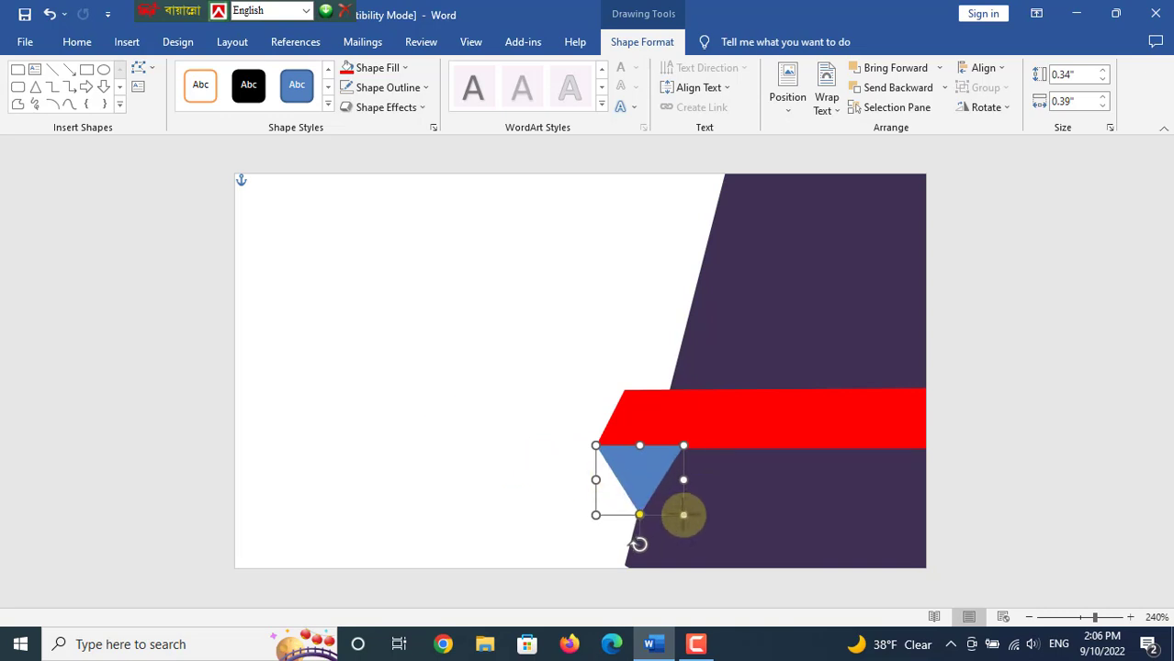
click(441, 472)
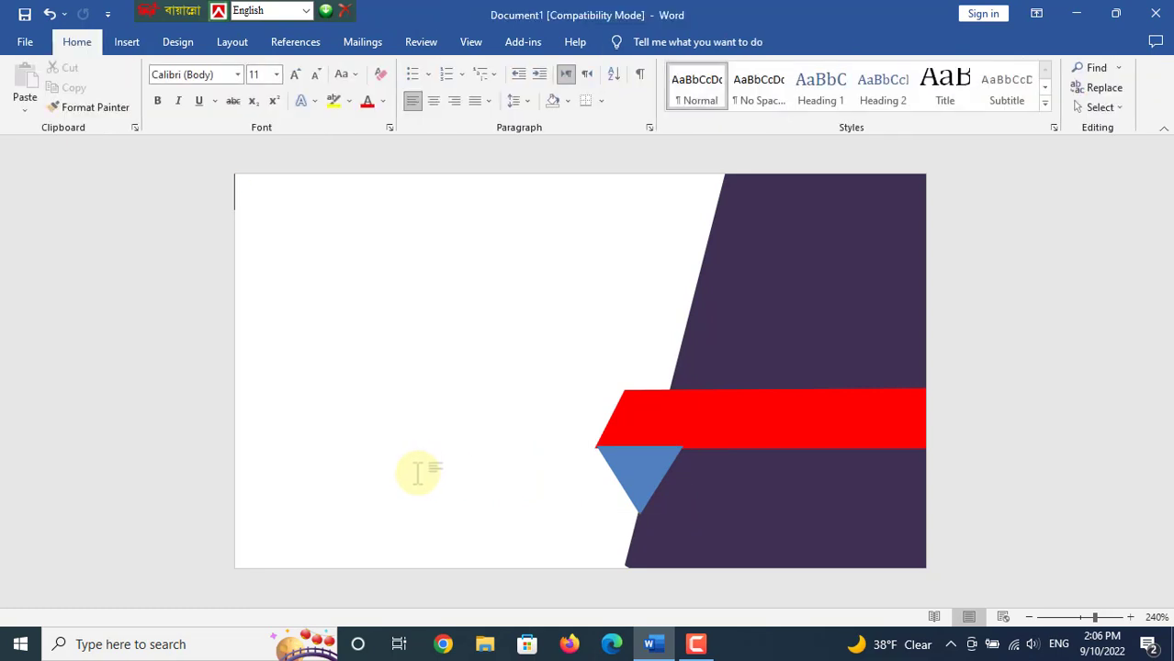
click(653, 479)
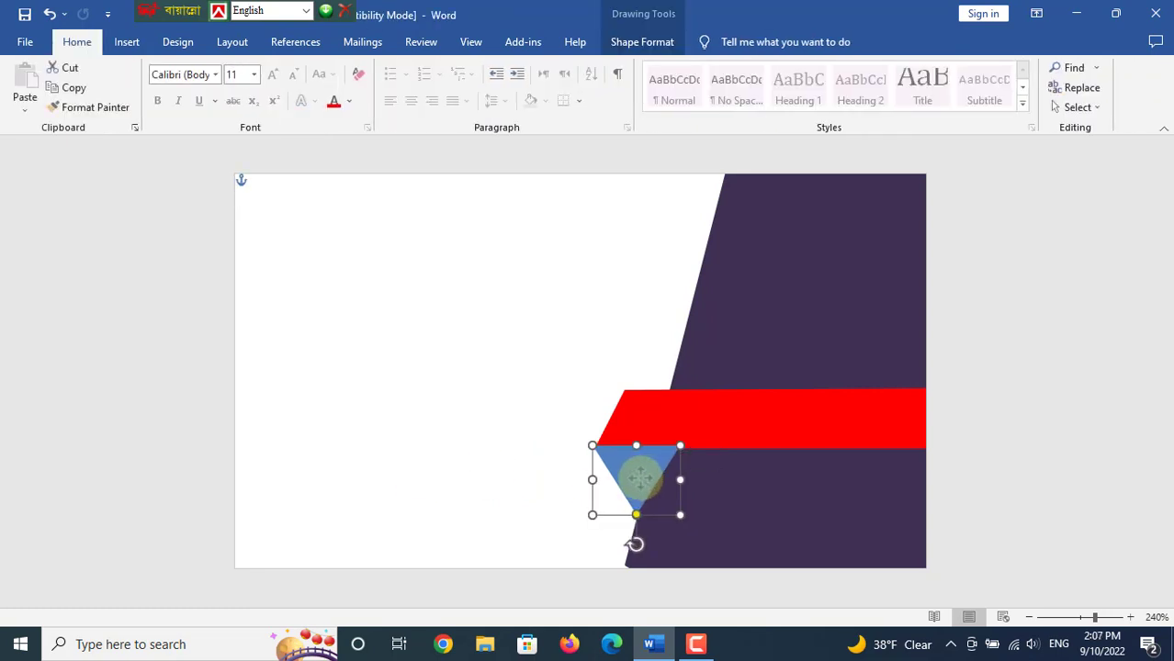
click(456, 414)
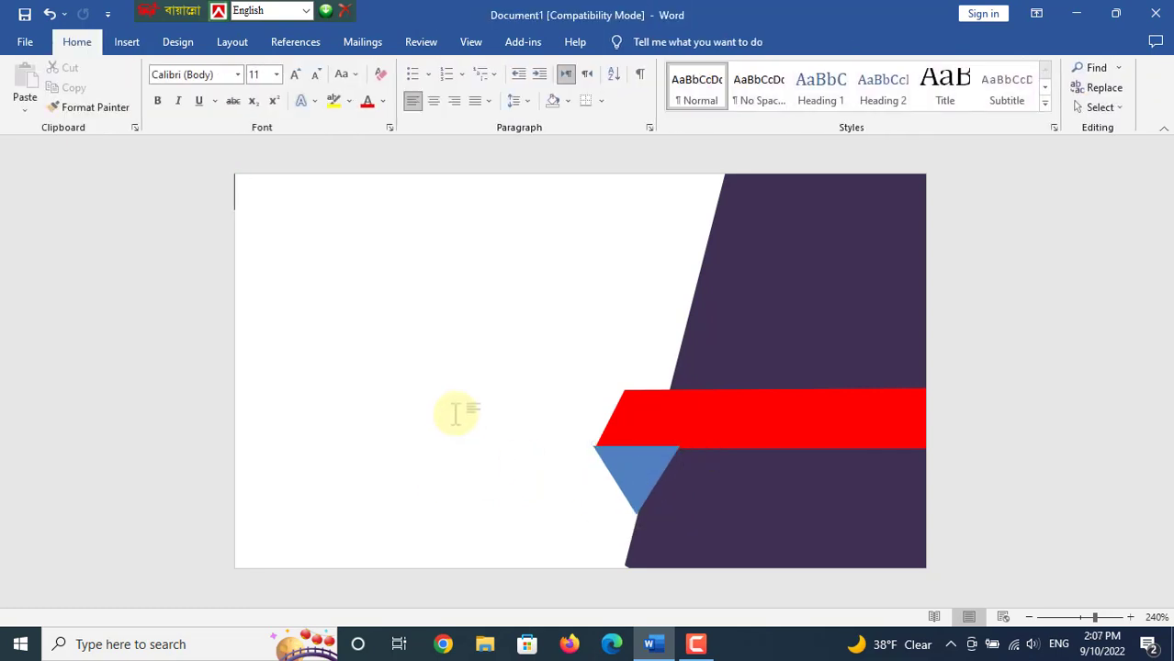
click(636, 479)
drag(638, 478, 640, 476)
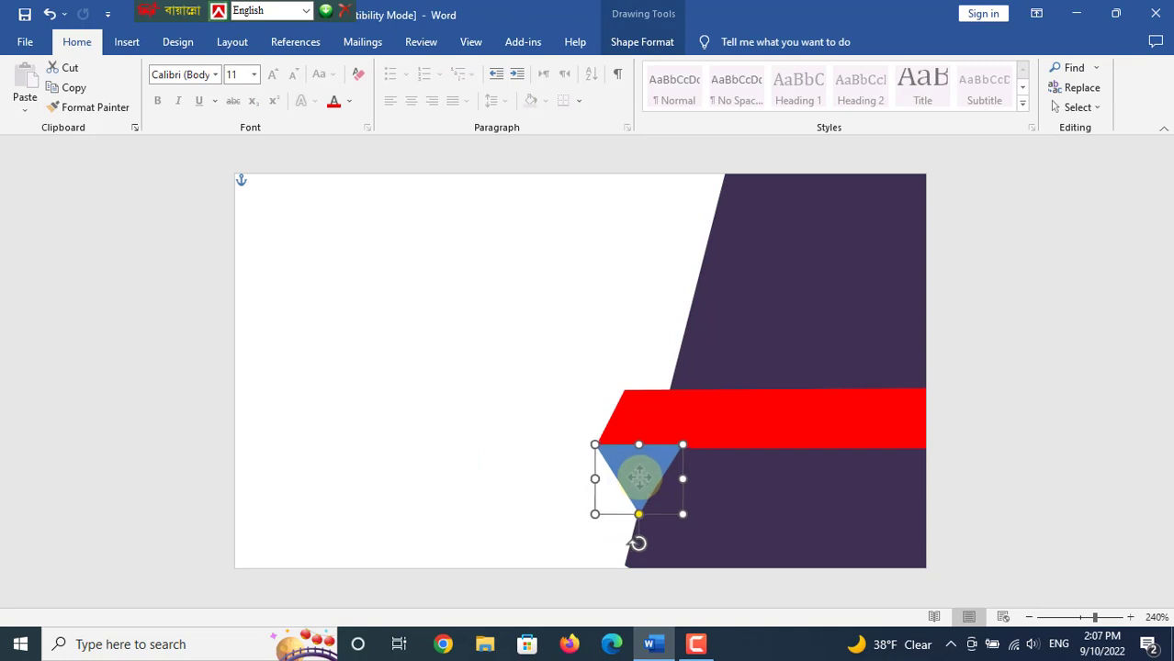
click(517, 428)
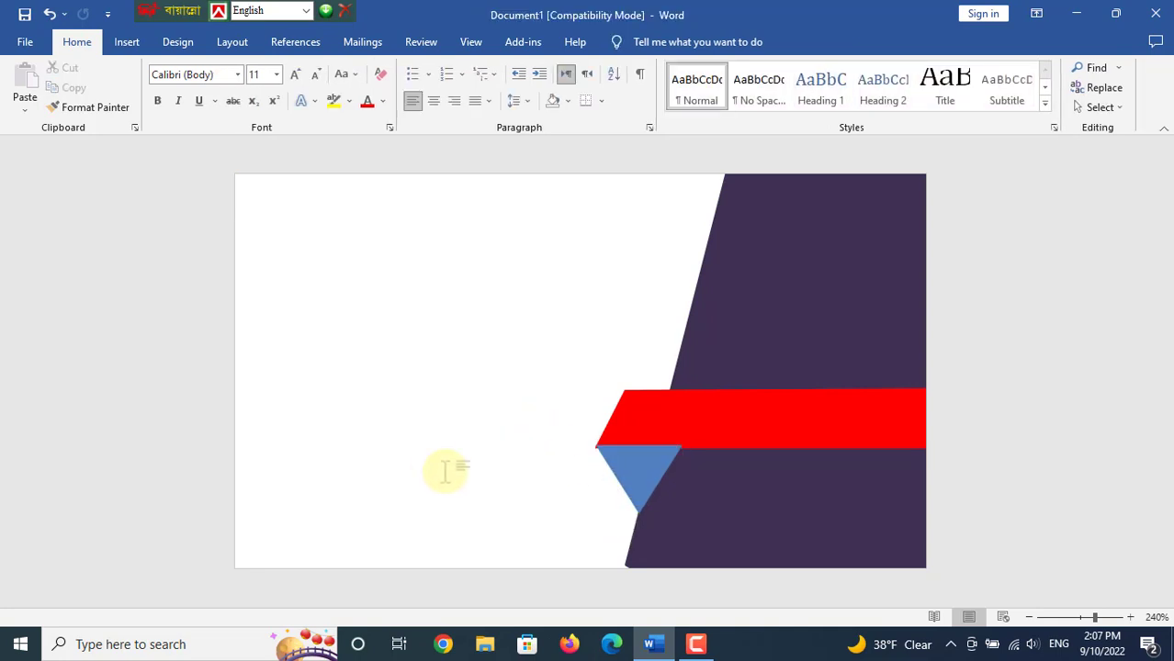
click(639, 478)
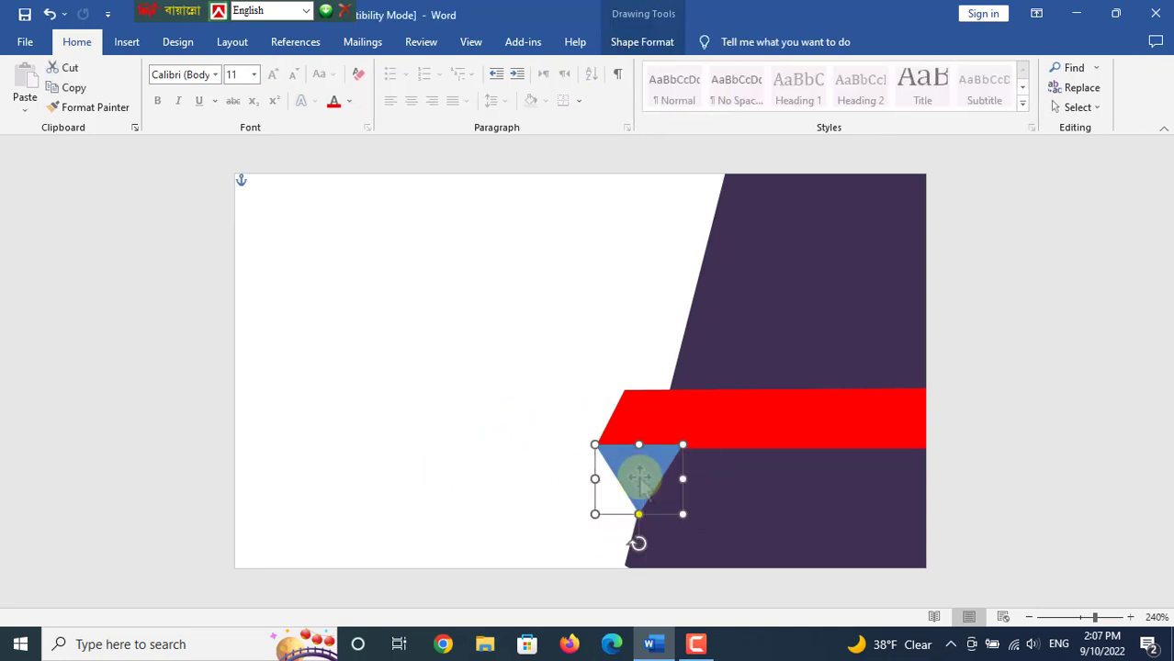
click(293, 445)
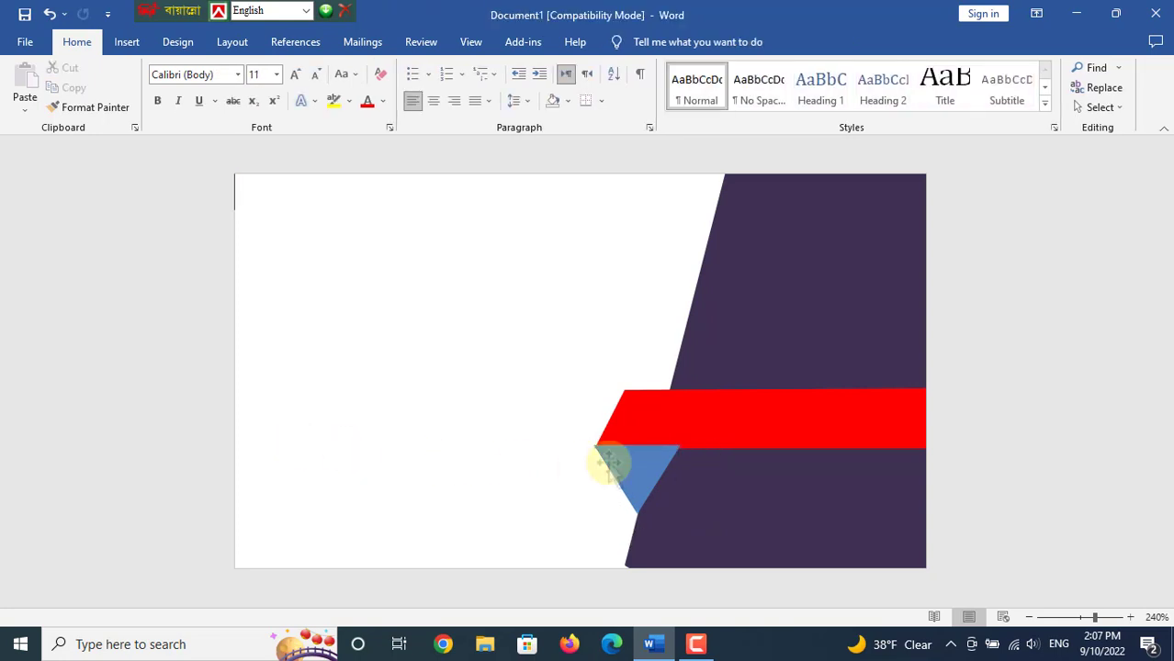
click(637, 468)
drag(637, 467, 638, 466)
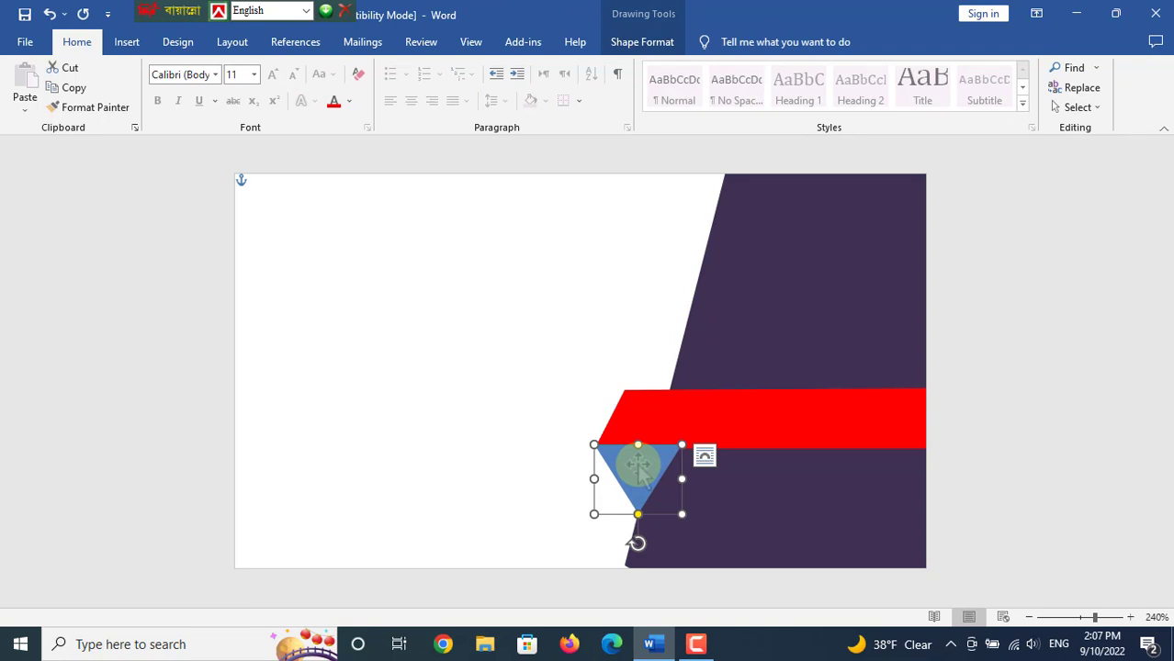
Send the triangle to the back and fill it red as the ribbon's fold.
right_click(639, 467)
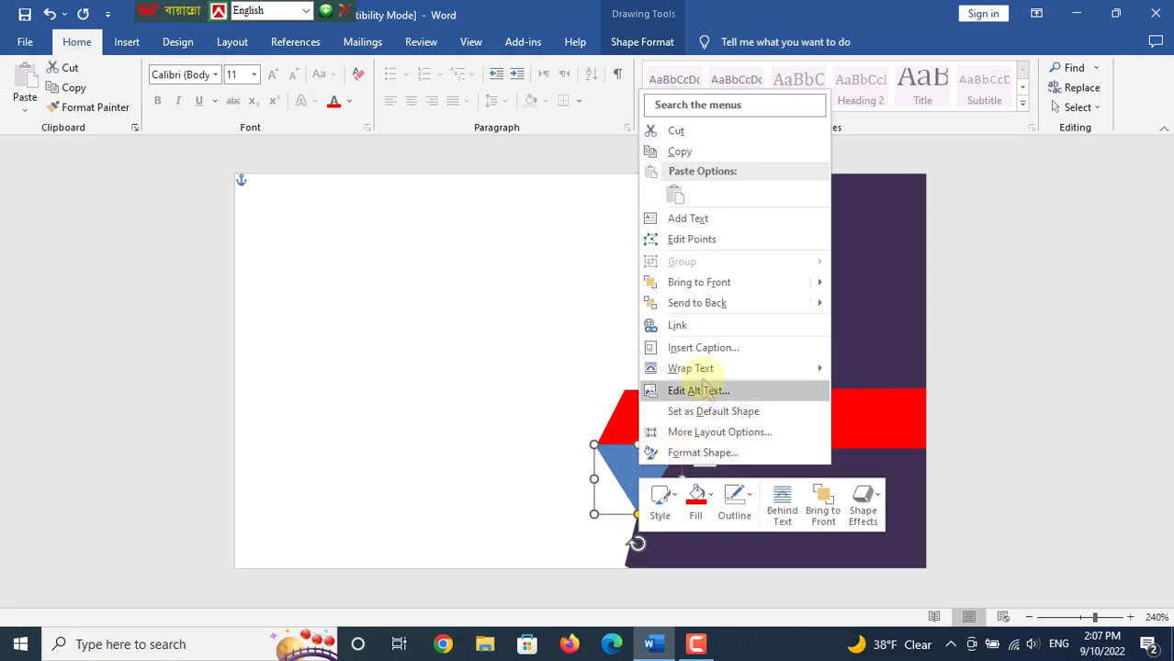
click(753, 308)
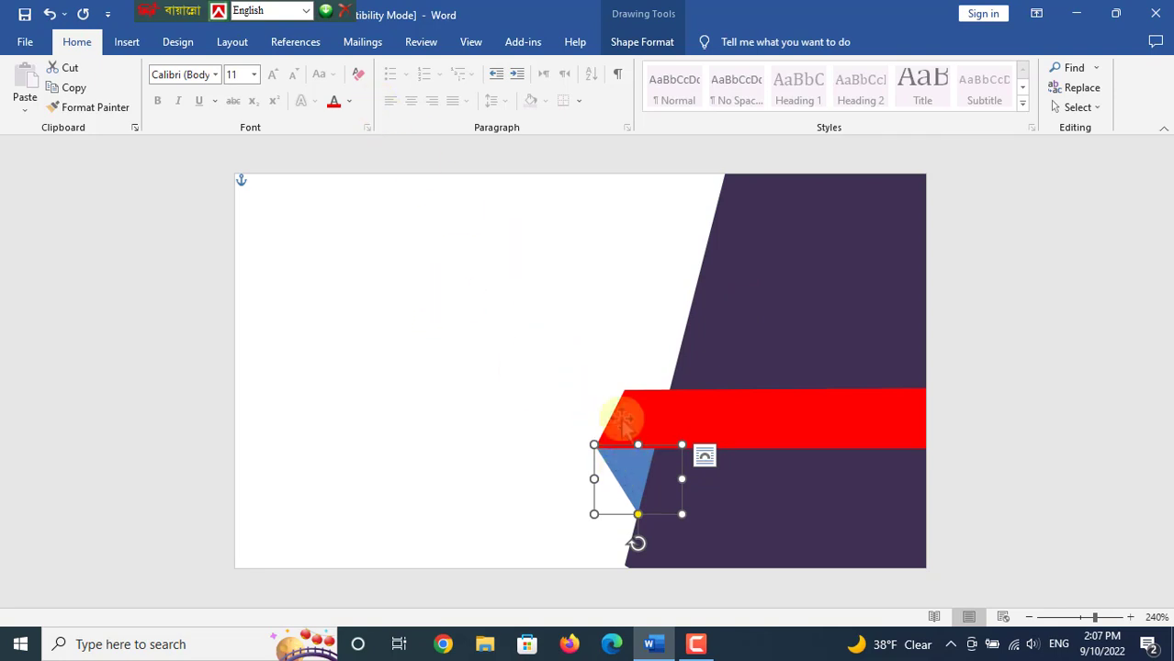
click(642, 41)
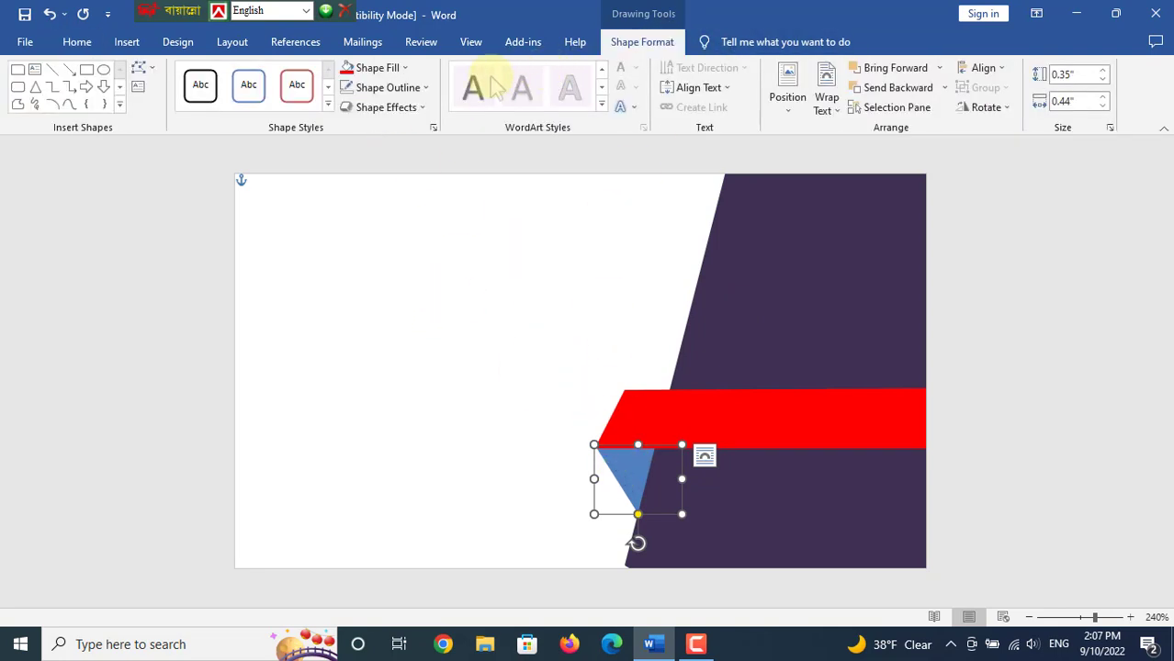
click(404, 68)
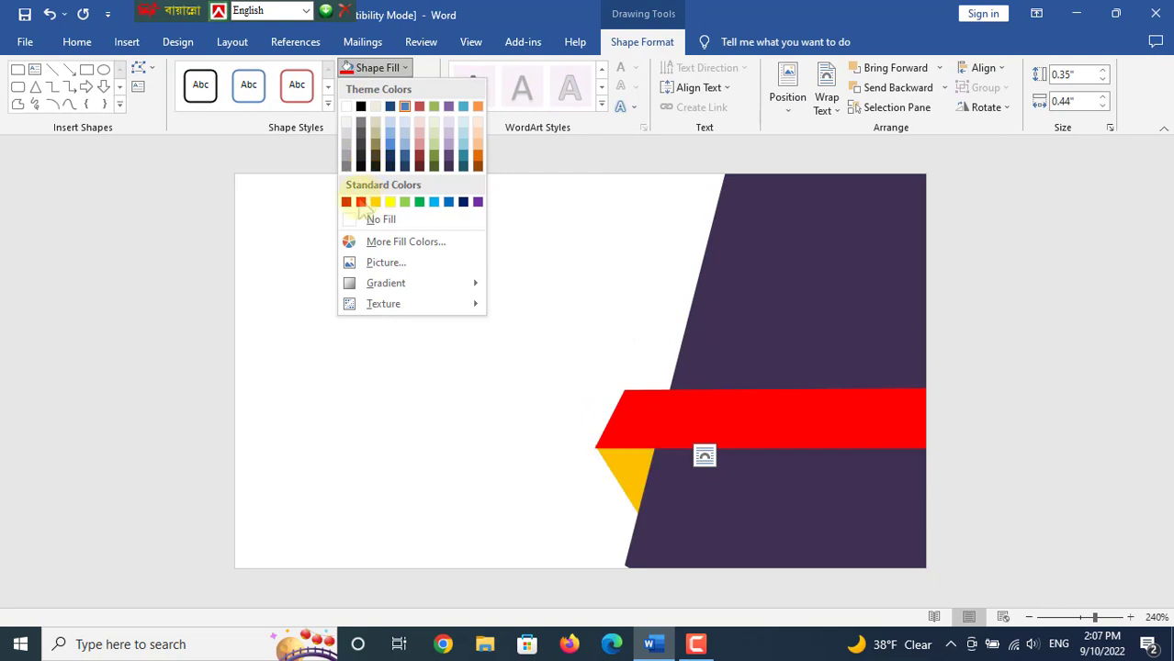
click(360, 202)
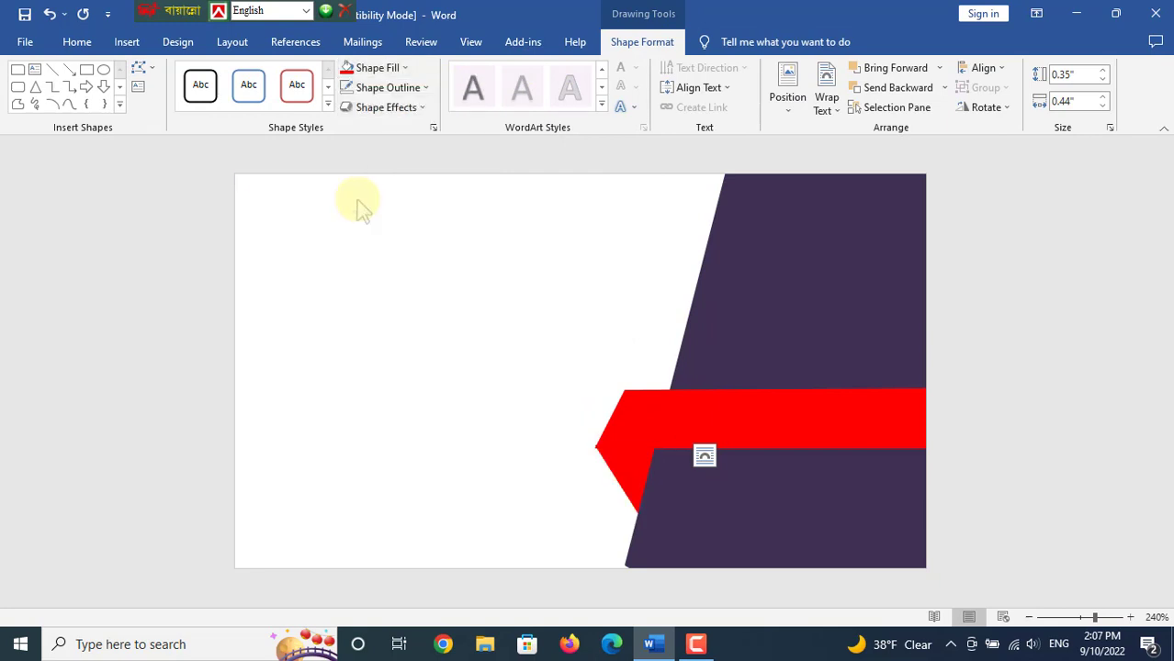
click(425, 89)
click(463, 408)
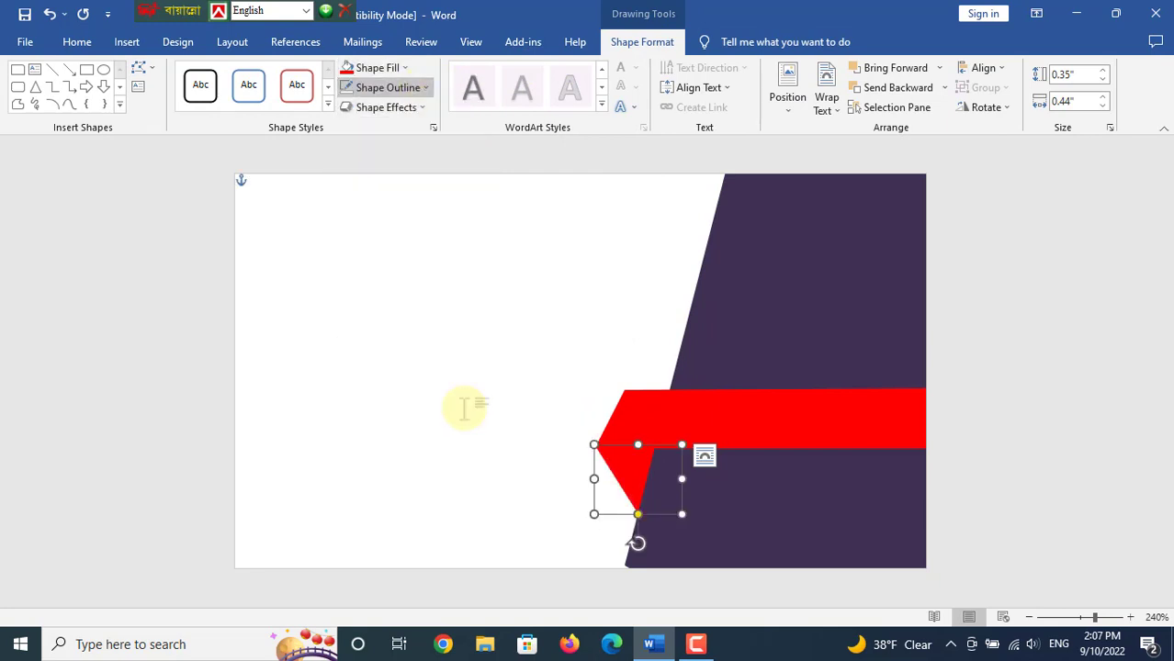
click(436, 446)
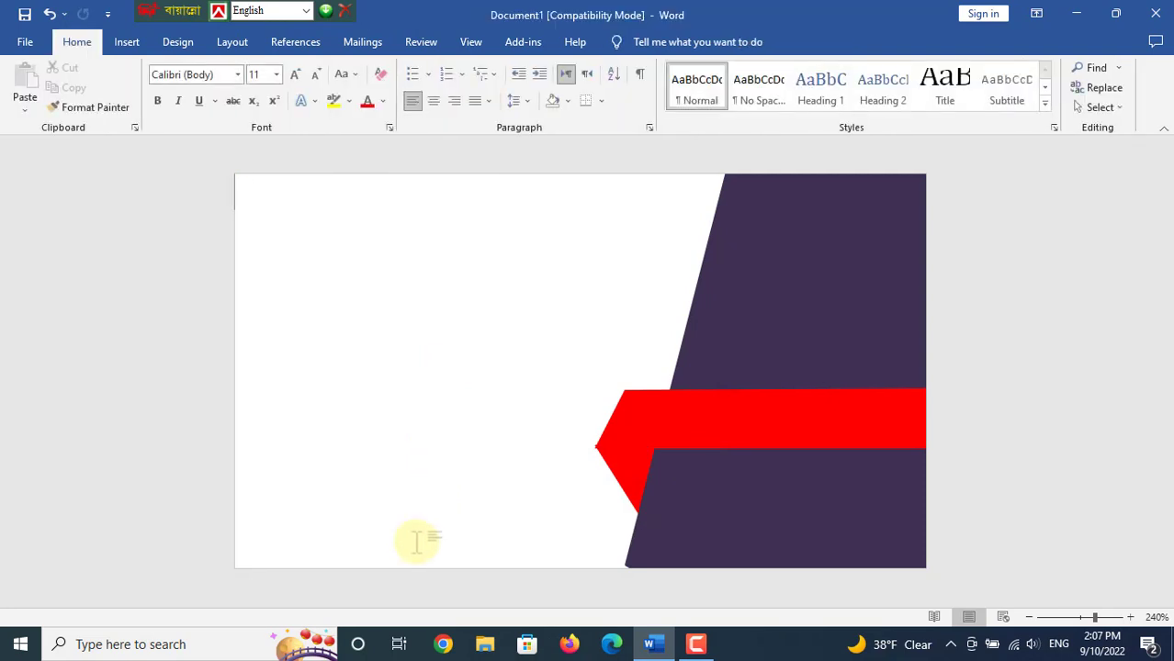
Draw a plain text box across the red band for the 'Tech Itt' title.
click(129, 46)
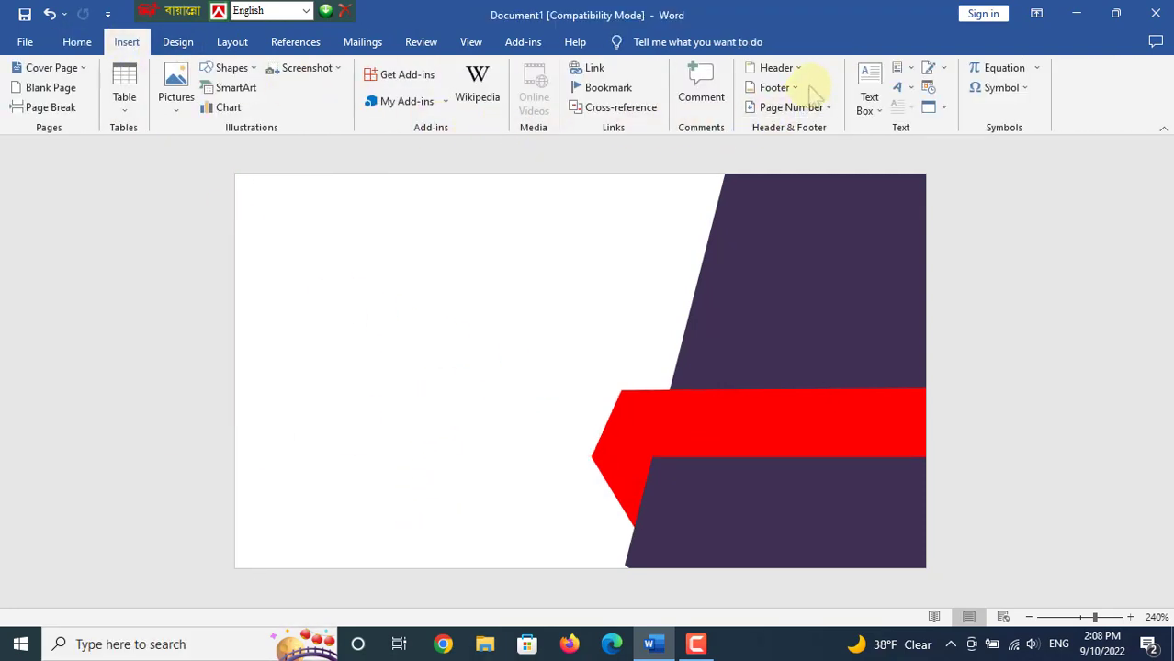
click(882, 110)
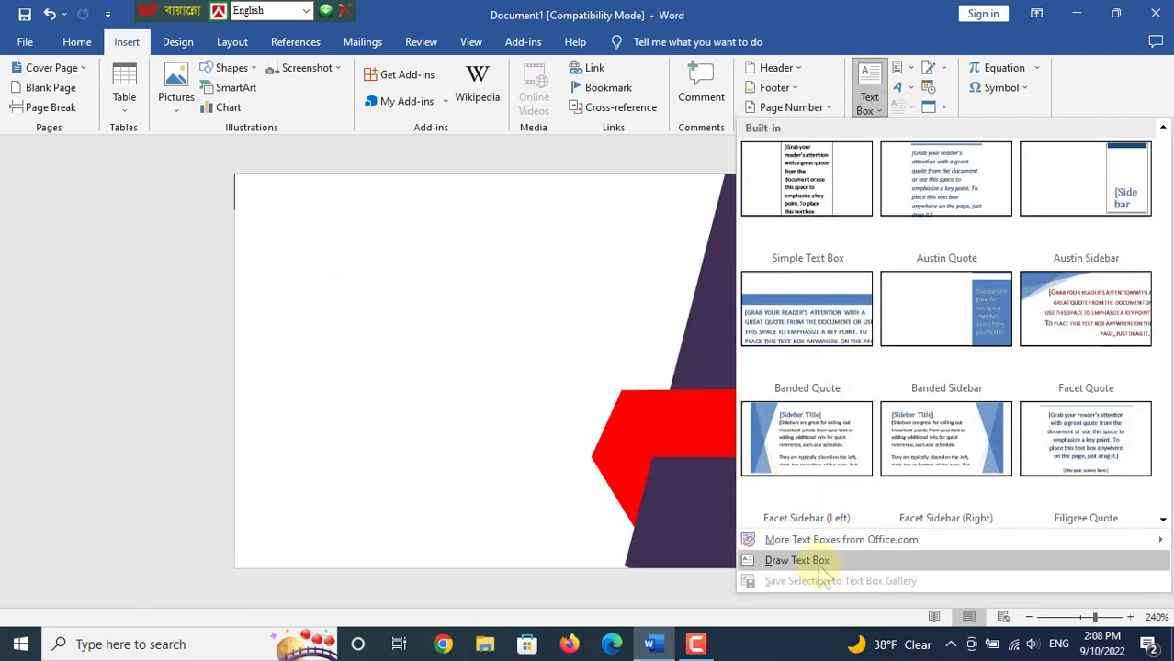
click(816, 565)
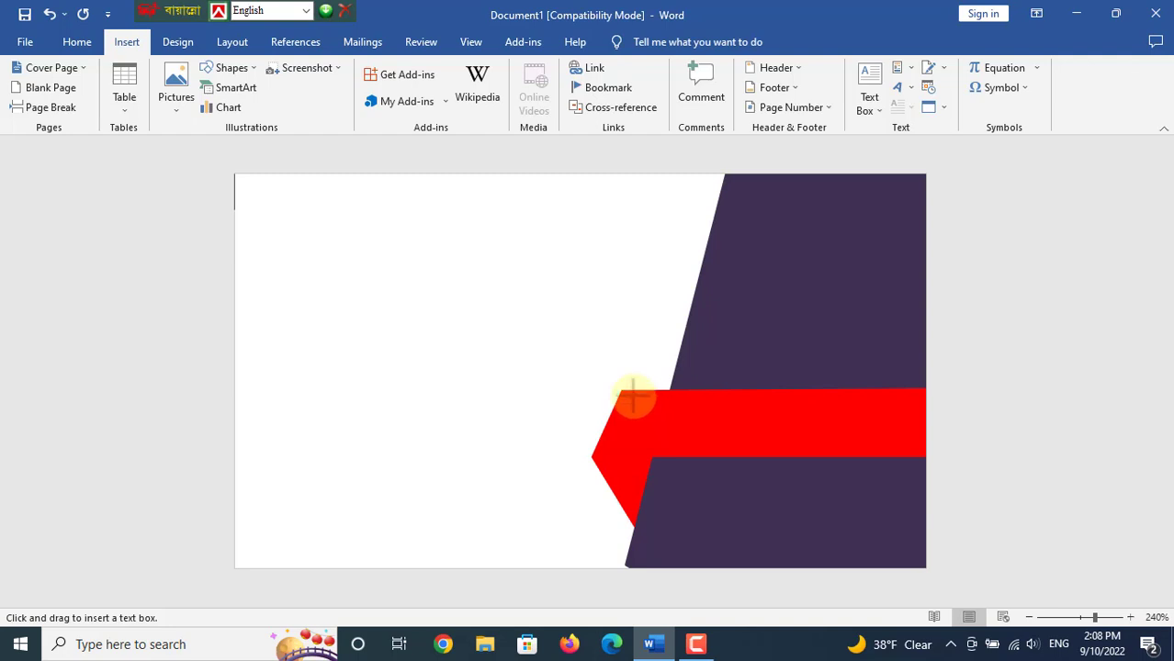
drag(634, 396, 918, 447)
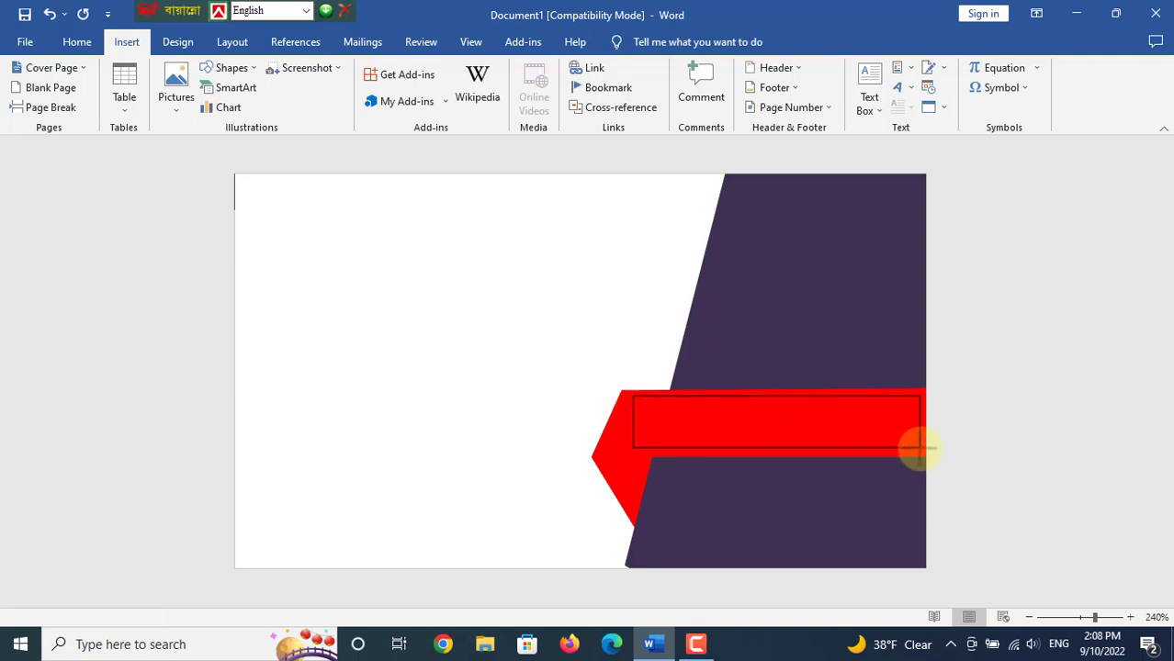
drag(917, 448, 920, 447)
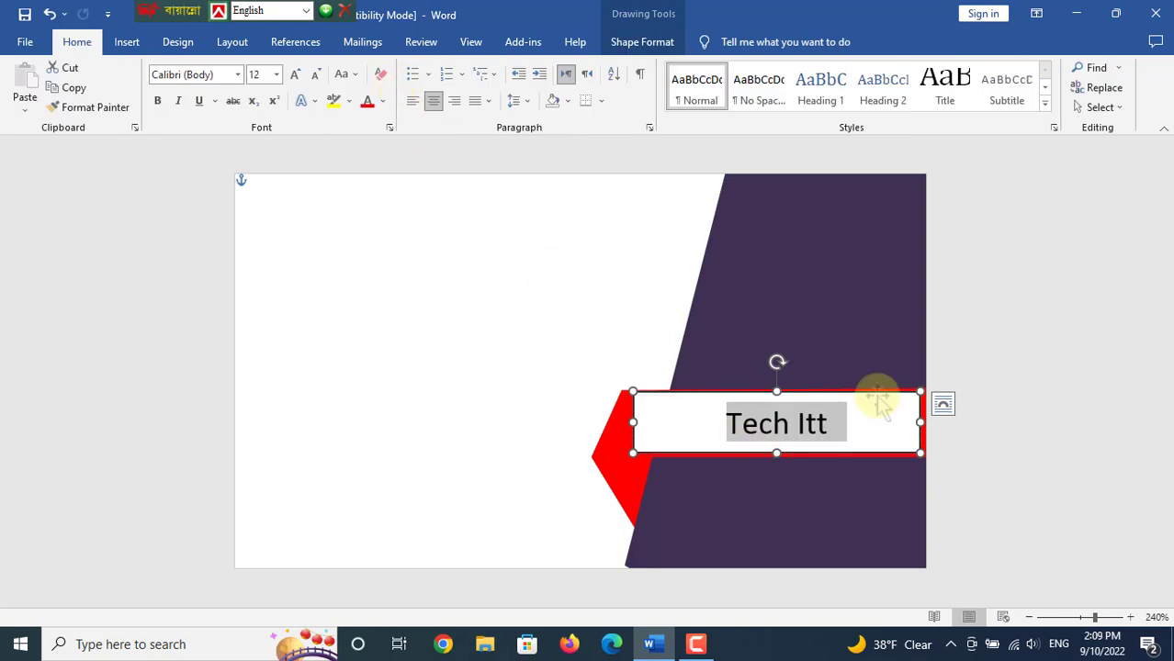
Give the Tech Itt text box no fill and no outline.
click(640, 41)
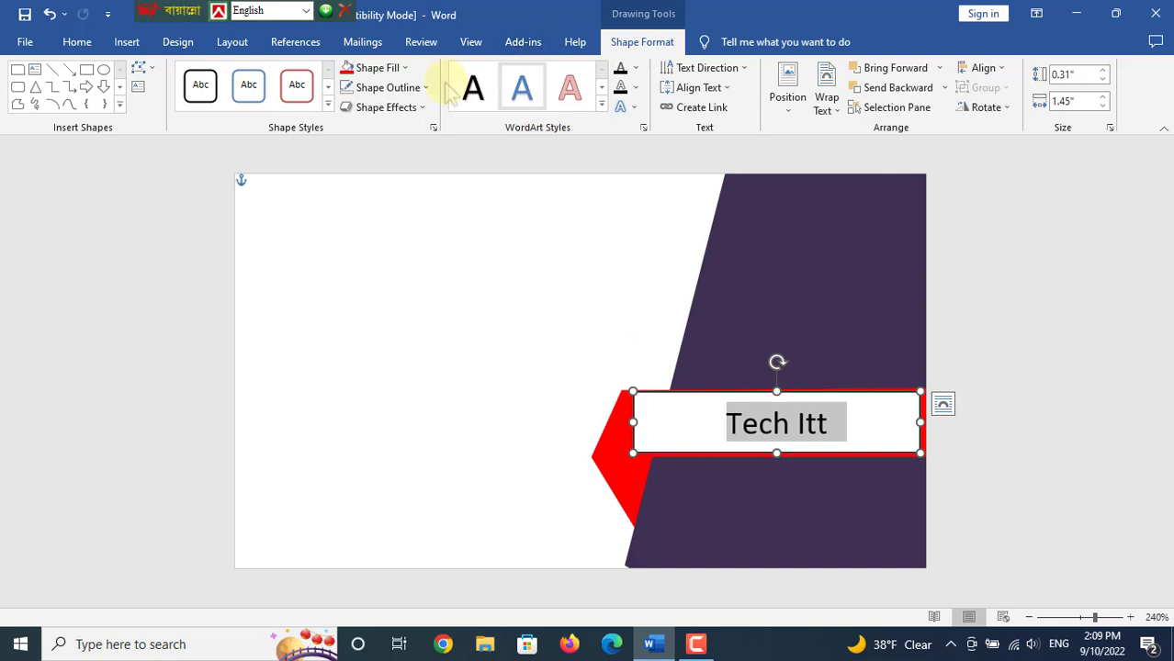
click(404, 68)
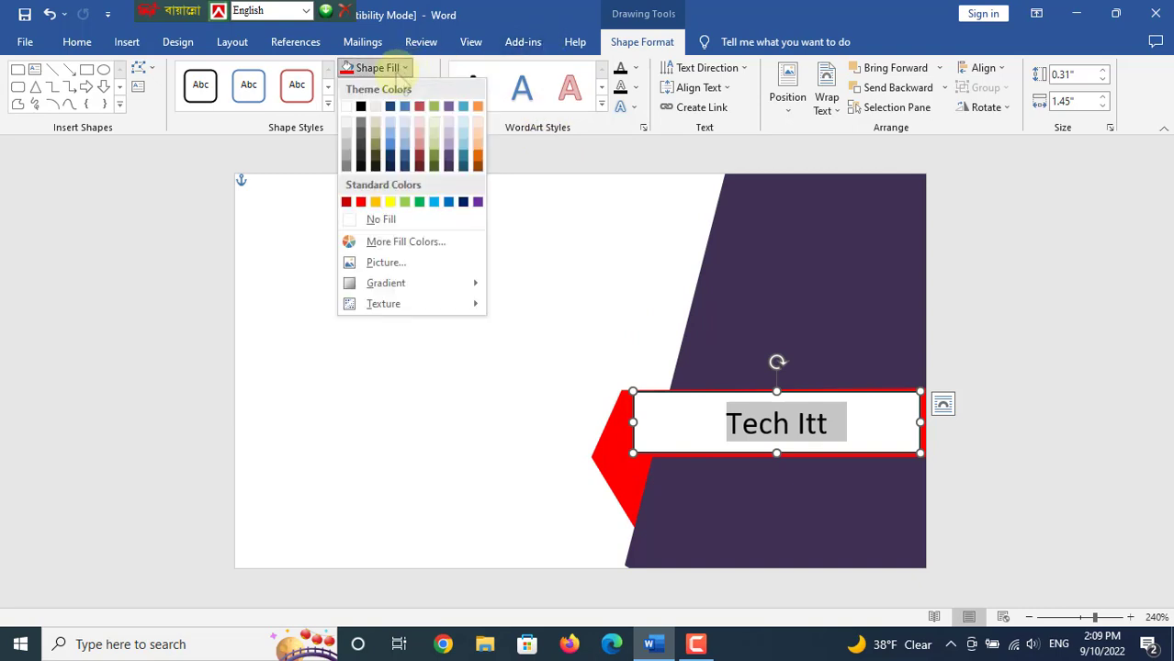
click(386, 221)
click(415, 88)
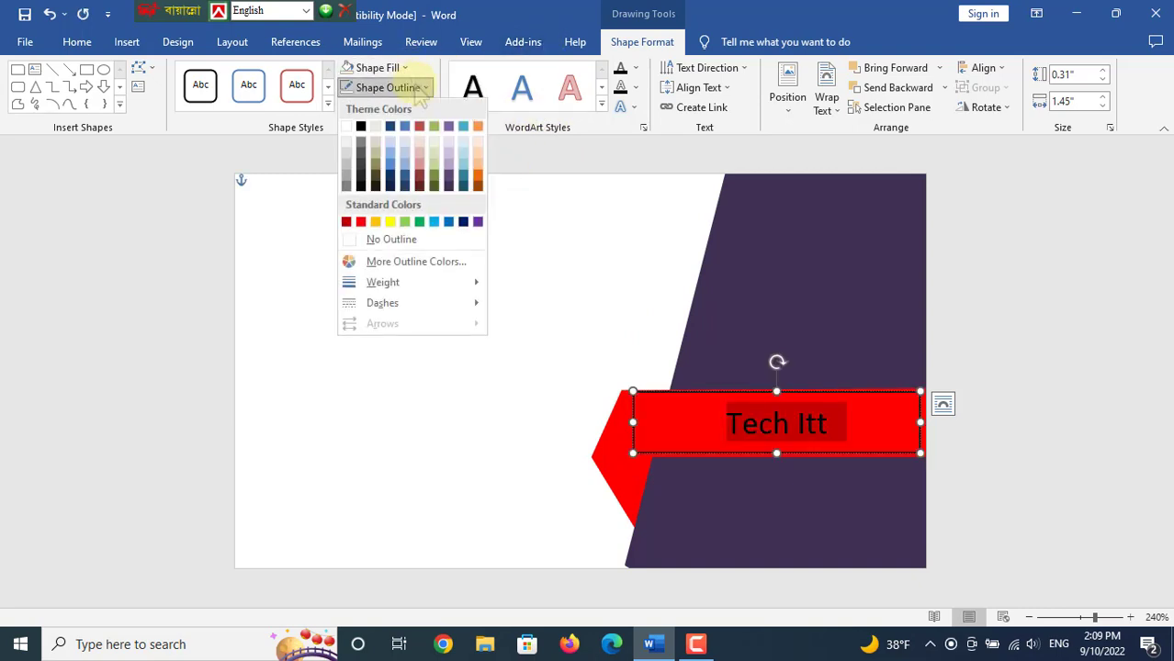
click(408, 238)
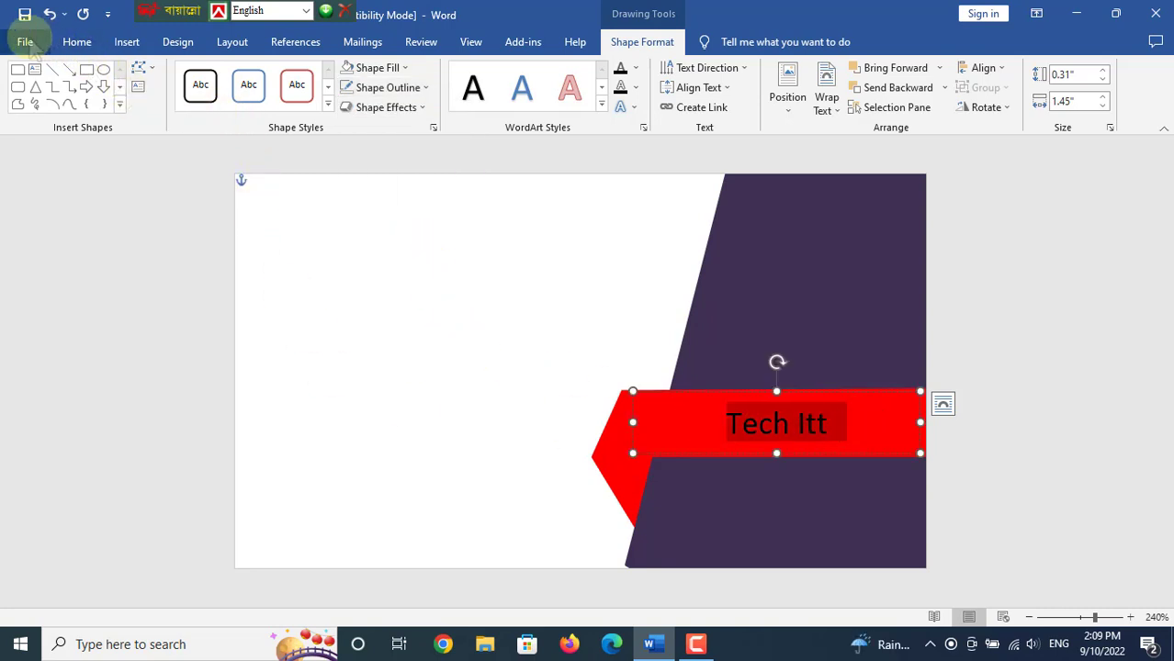
Make the Tech Itt text white and bold.
click(77, 42)
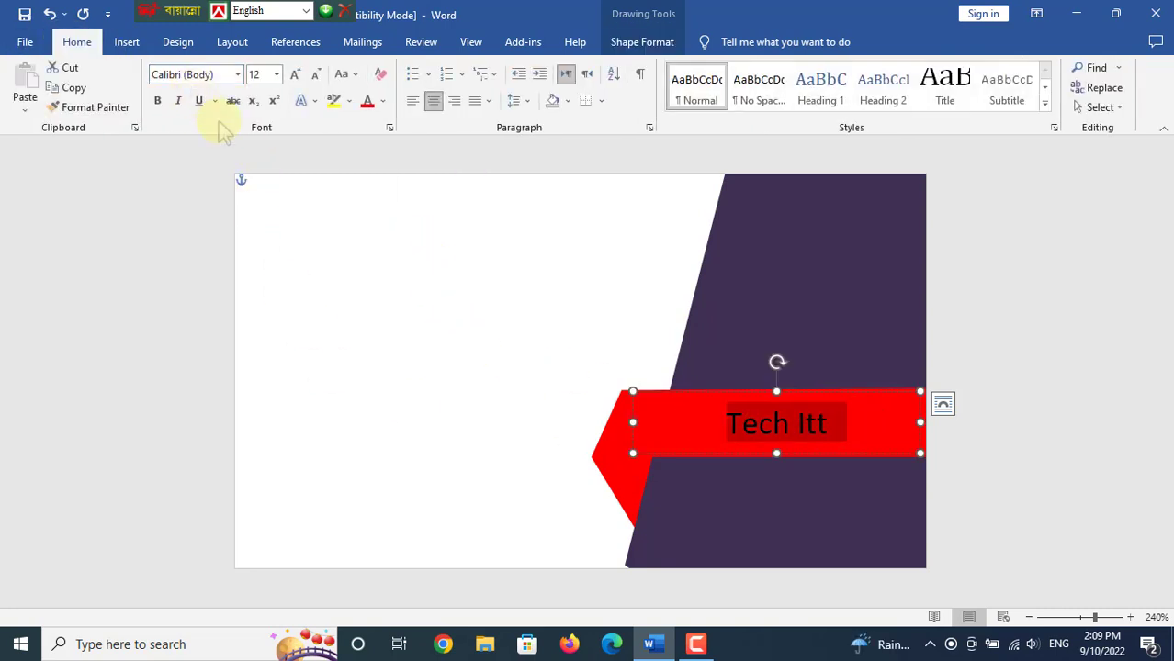
click(383, 101)
click(377, 158)
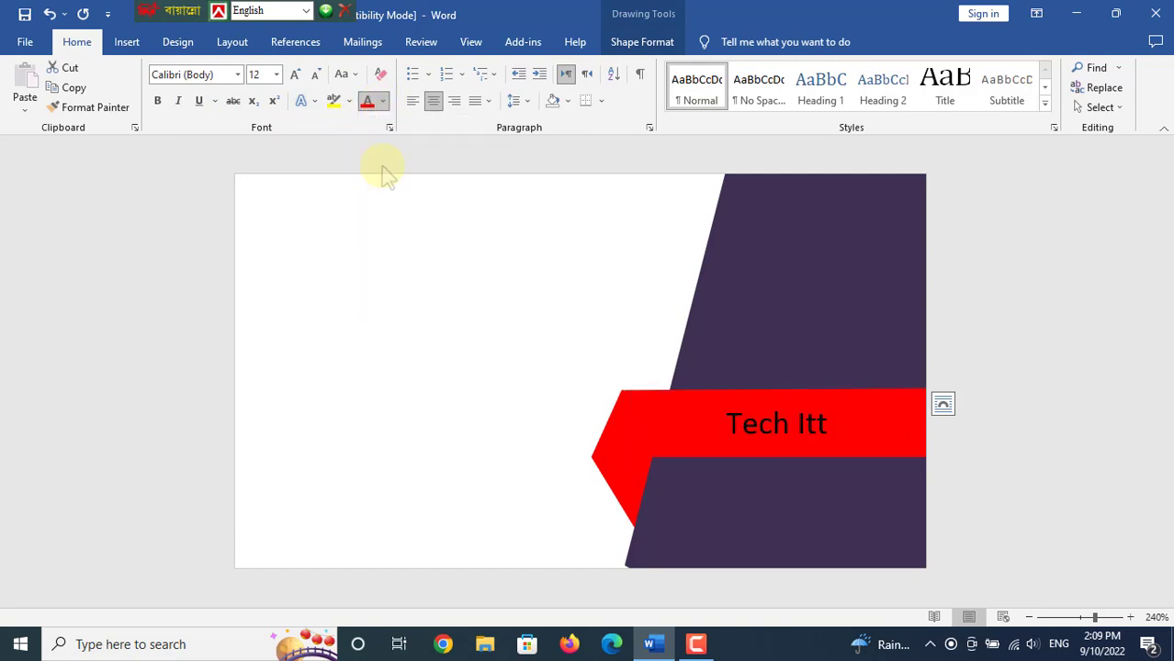
key(Escape)
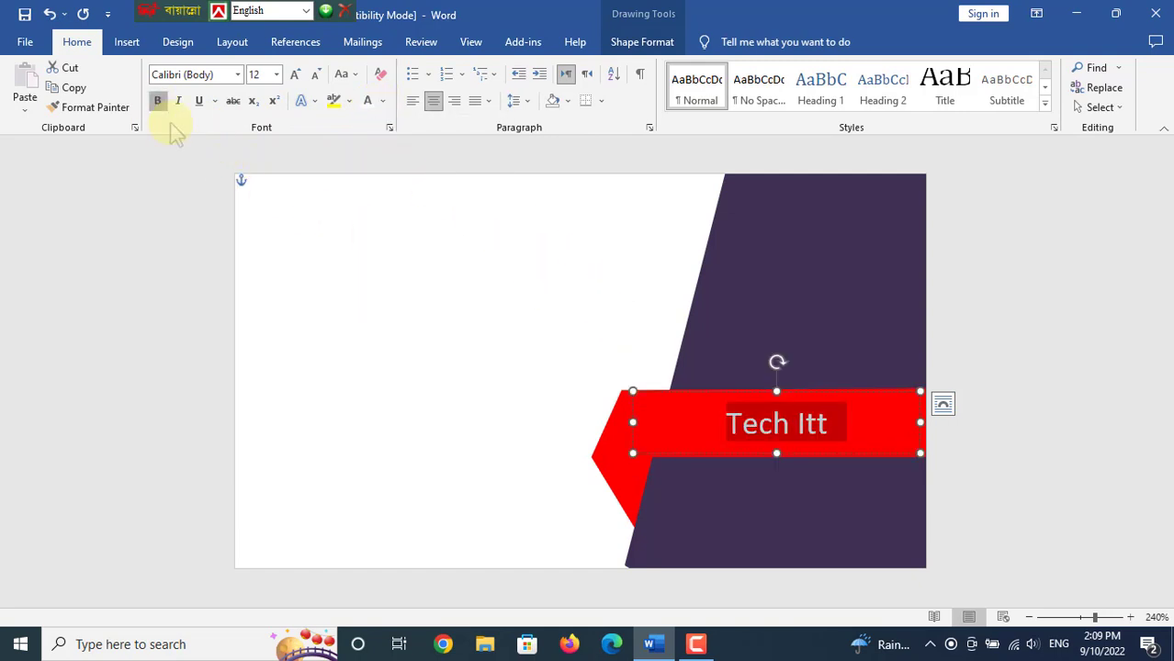
click(158, 102)
click(204, 341)
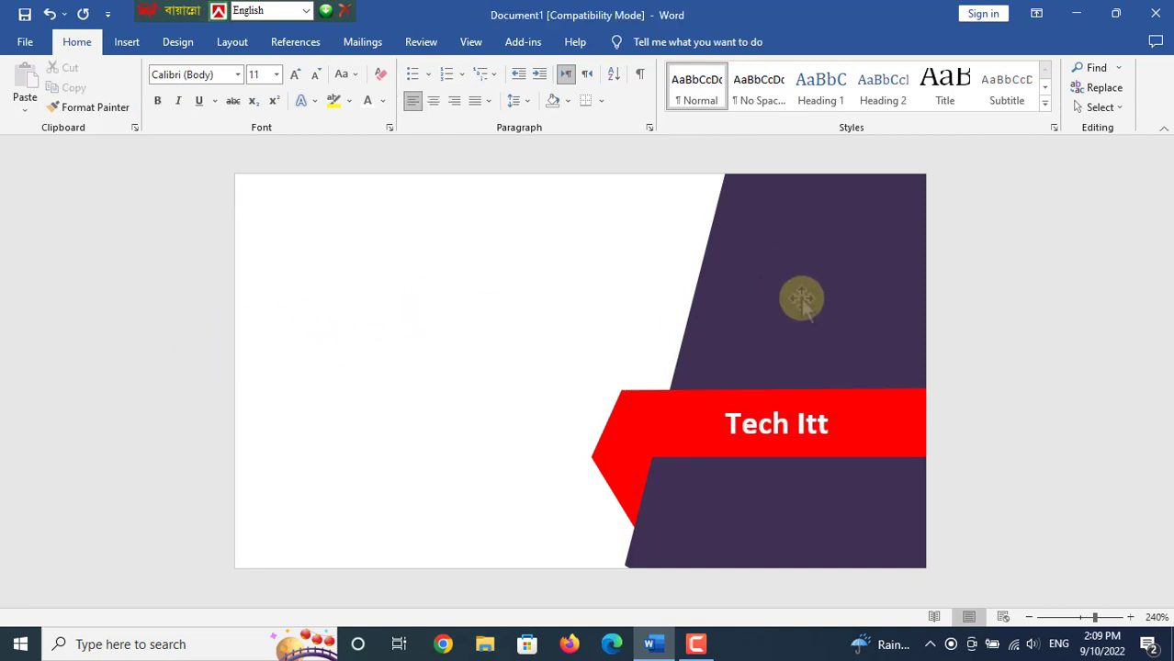
Insert the Tech Itt logo image from this computer.
click(126, 41)
click(176, 79)
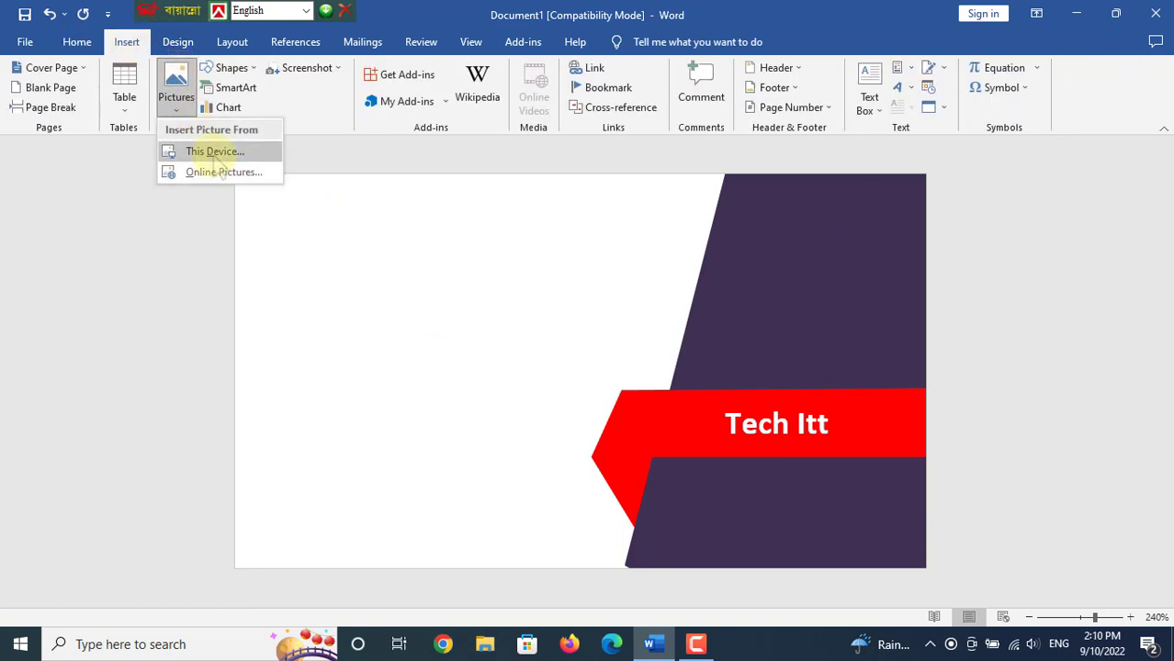
click(216, 152)
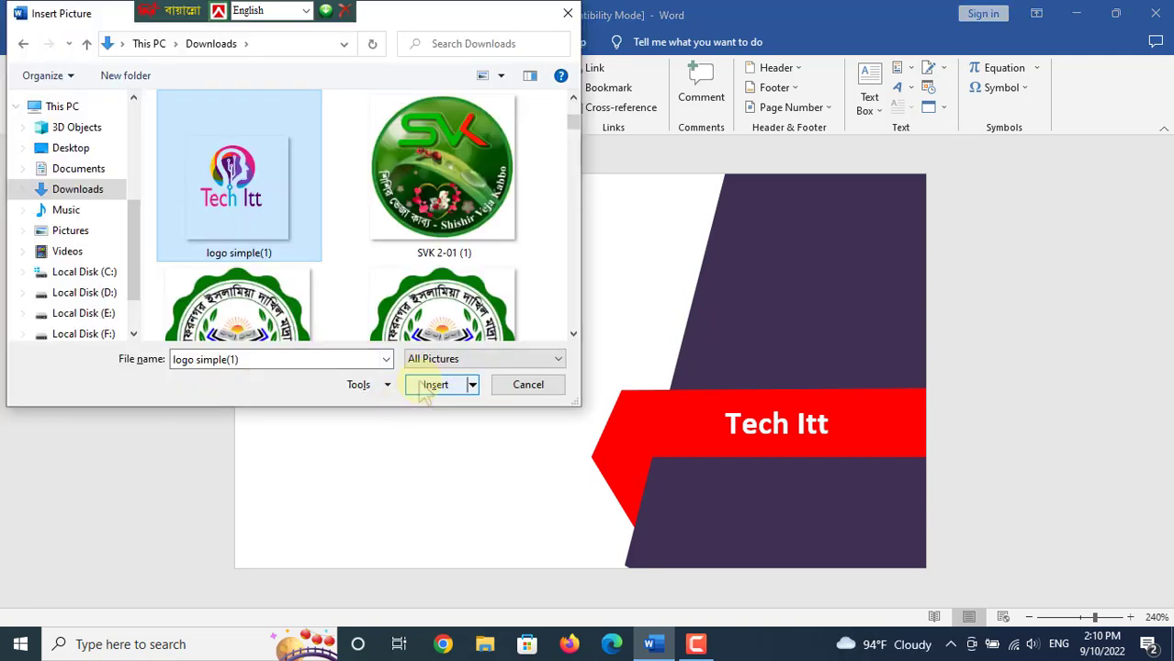
click(422, 386)
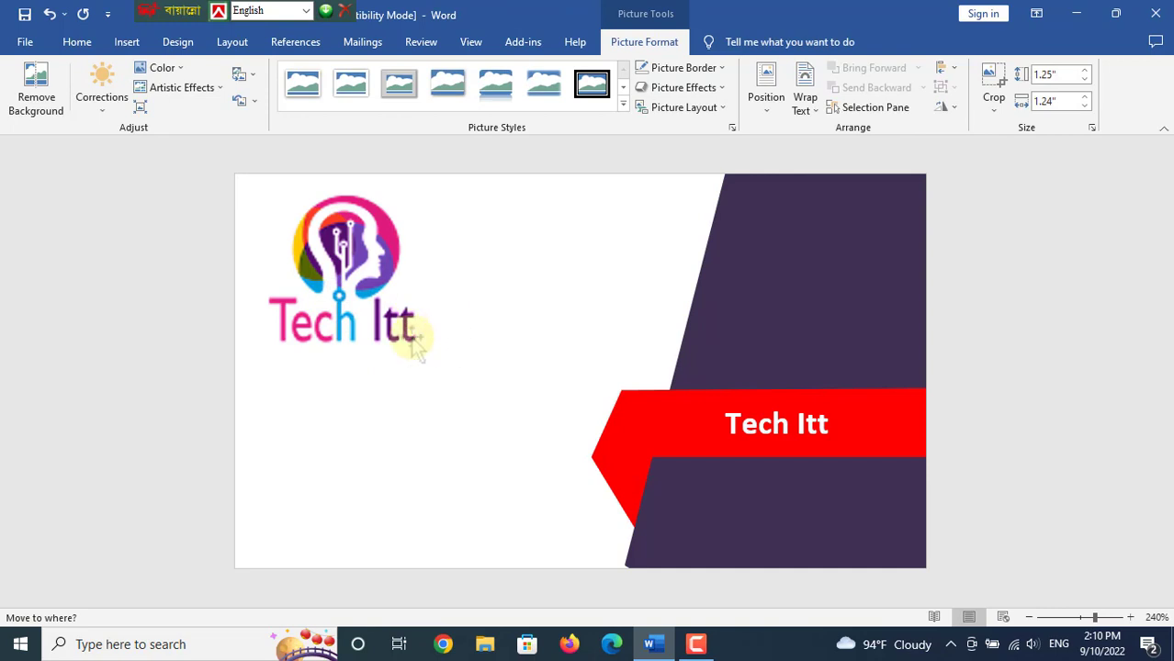
Position the logo at the card's top right and shrink it to about half an inch.
click(432, 294)
drag(459, 341, 320, 298)
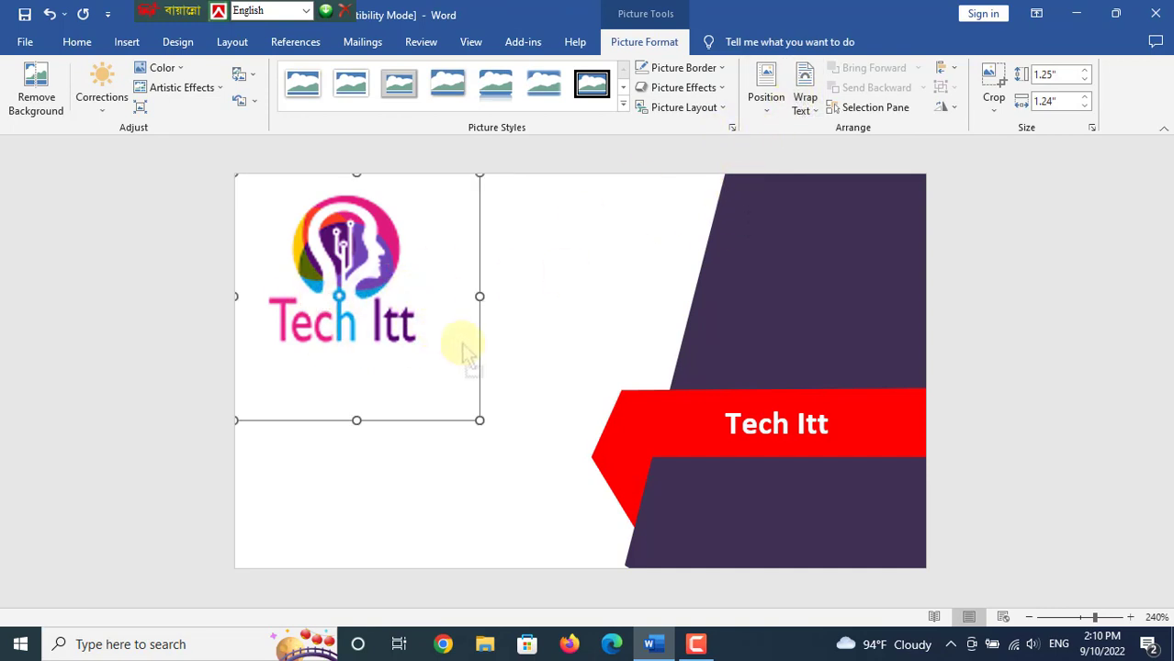
click(766, 92)
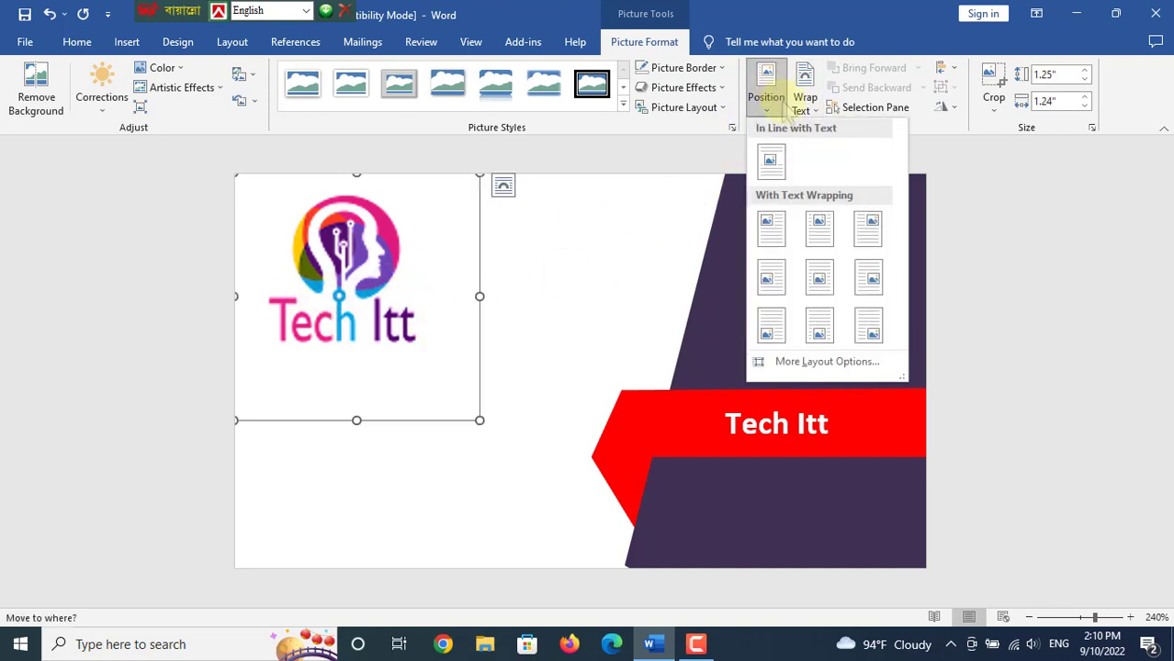
click(867, 240)
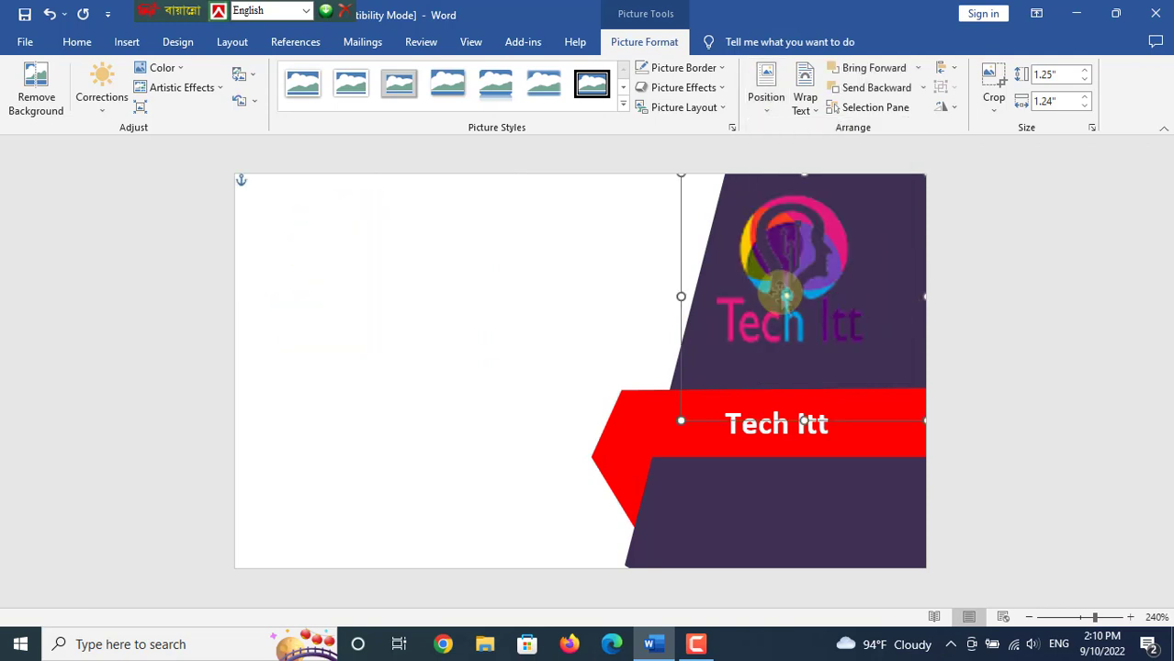
drag(682, 419, 769, 350)
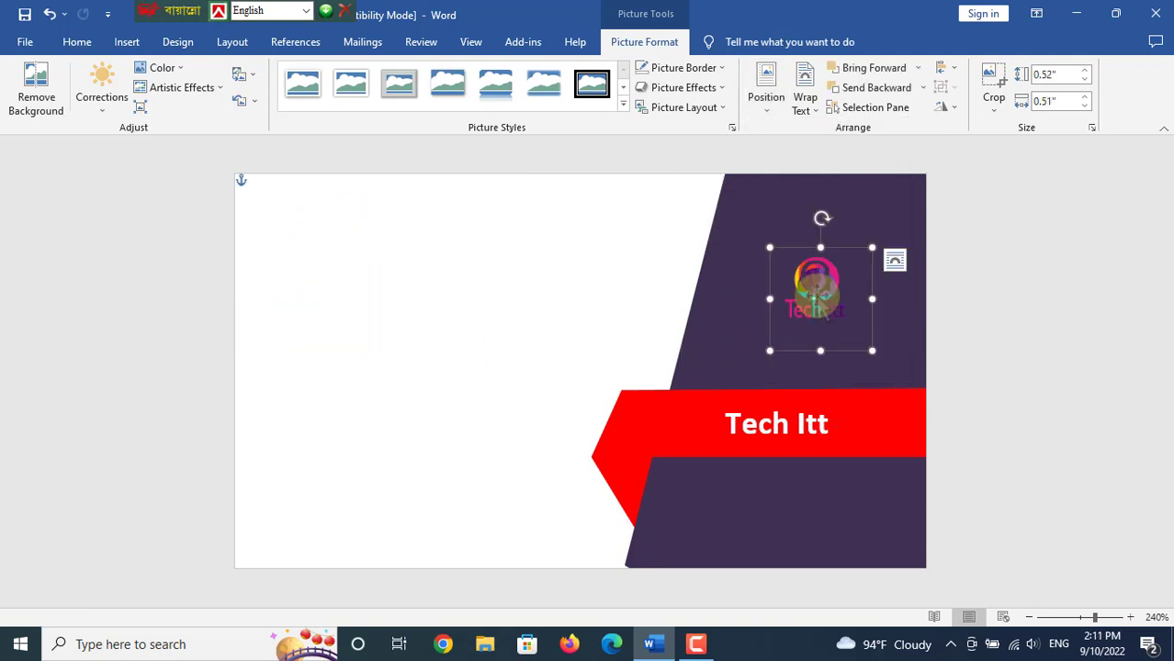
Give the logo an oval picture frame with a red border.
click(623, 106)
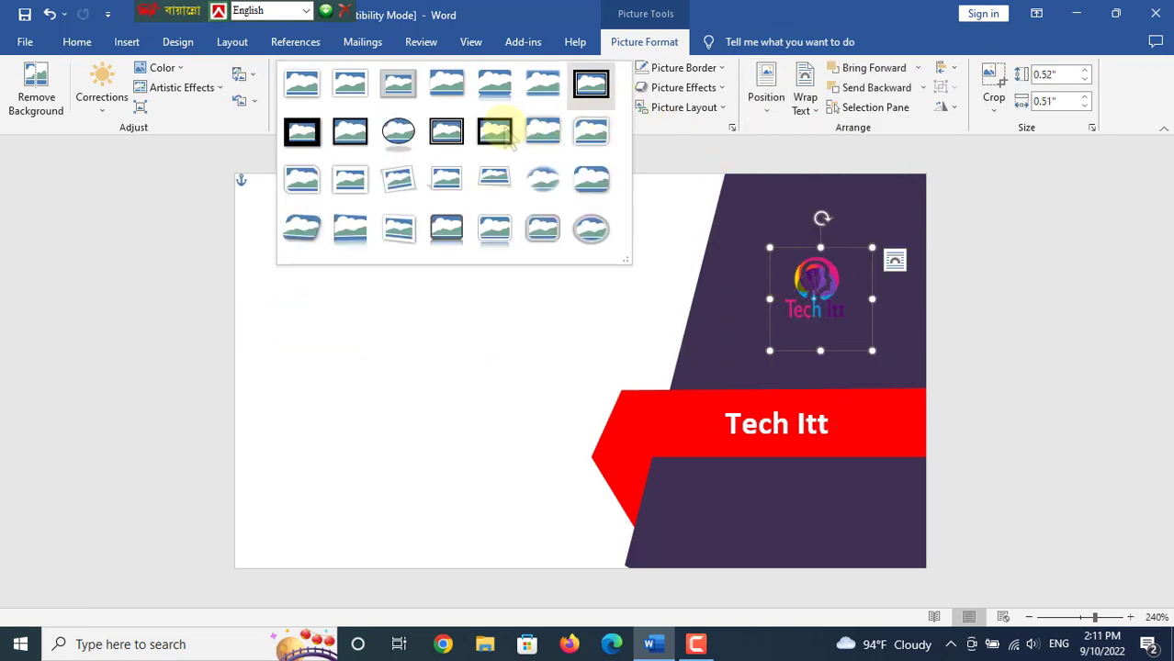
click(418, 136)
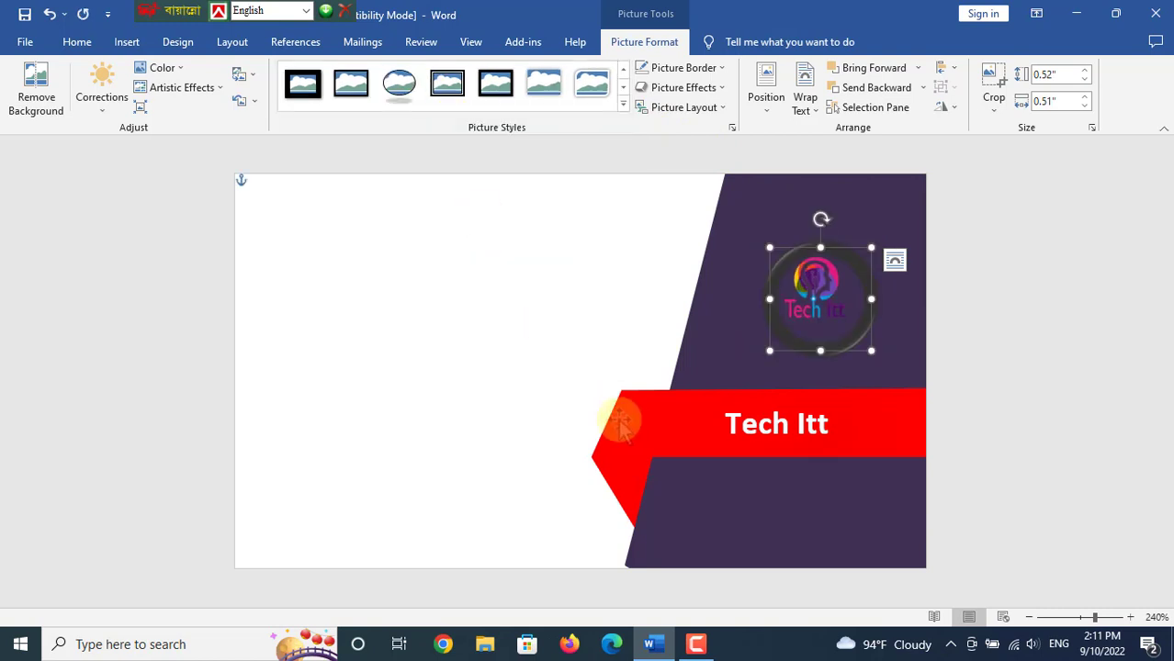
click(721, 71)
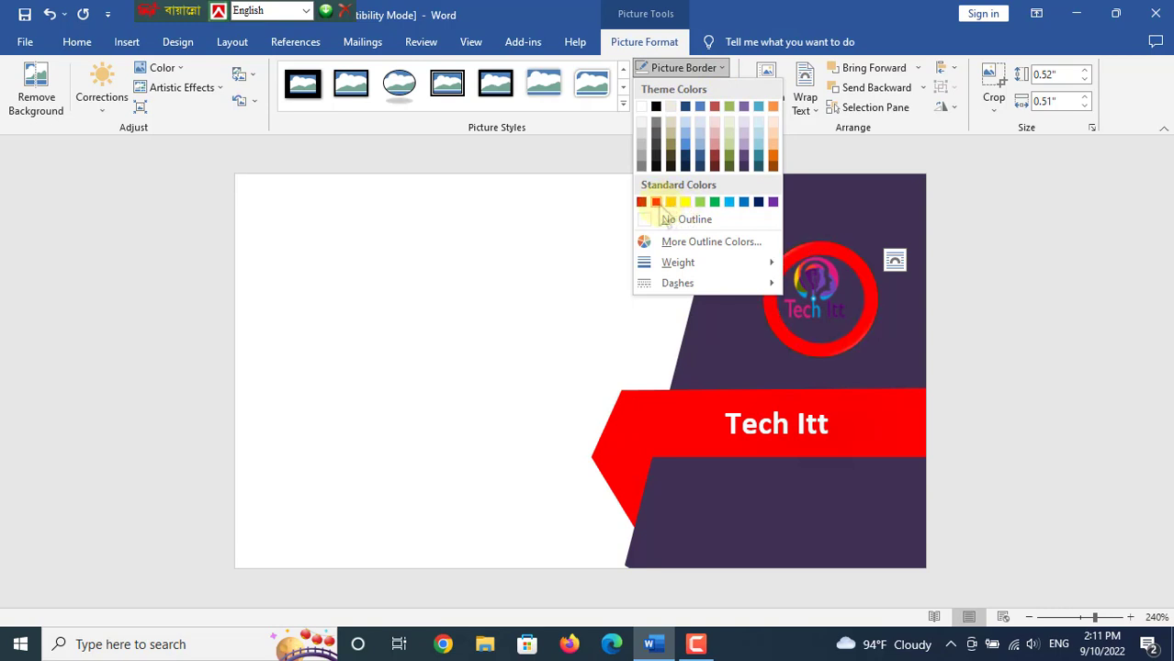
click(655, 202)
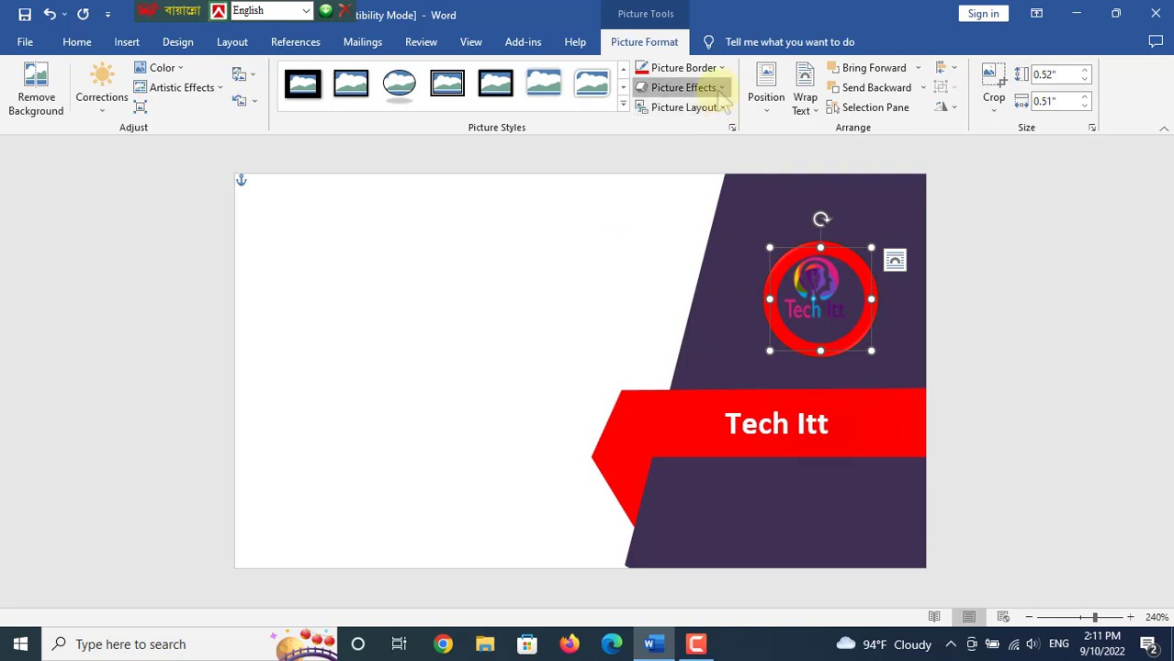
Set the logo's red border weight to 3 pt.
click(686, 87)
click(684, 68)
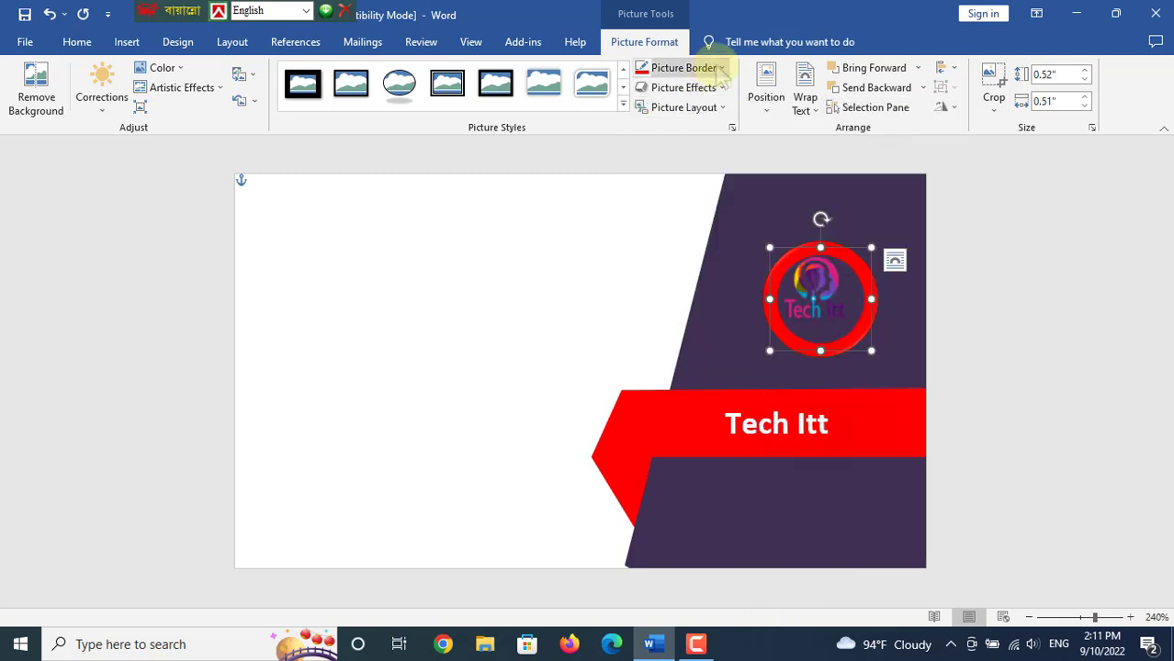
click(684, 68)
mouse_move(698, 266)
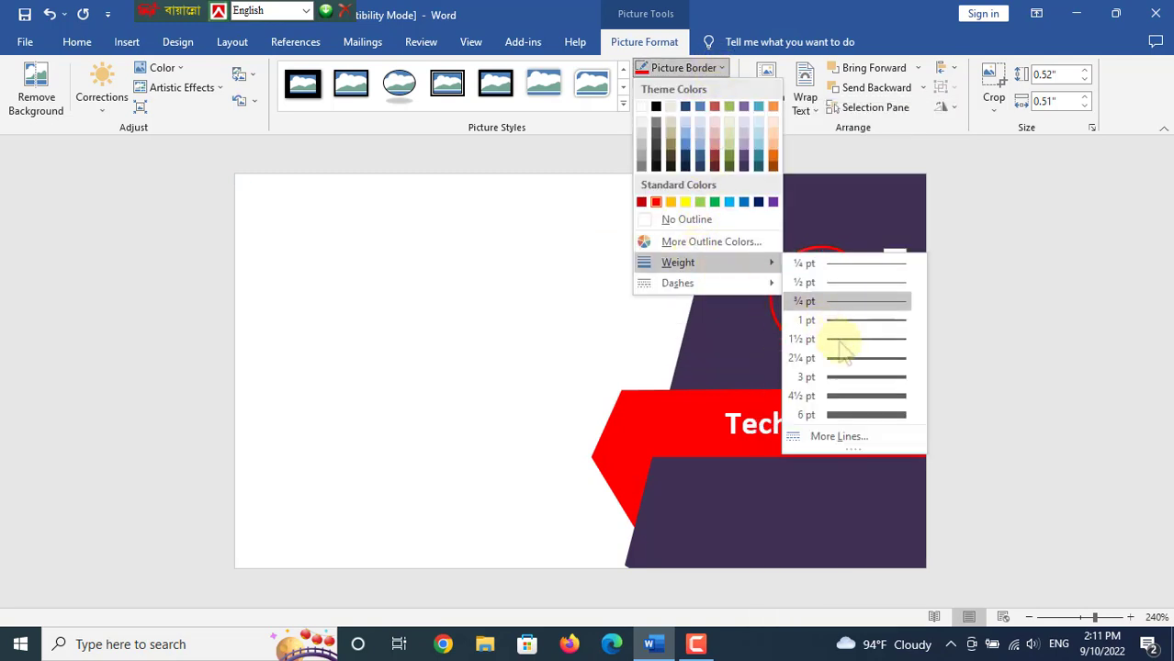
click(866, 376)
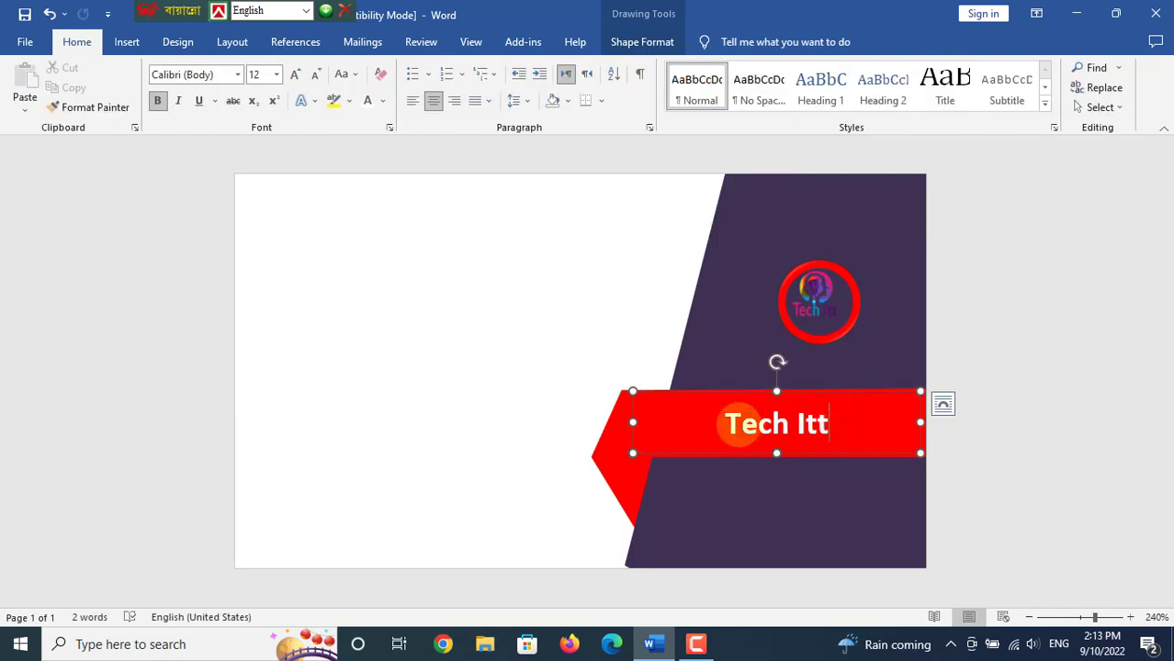
triple_click(702, 418)
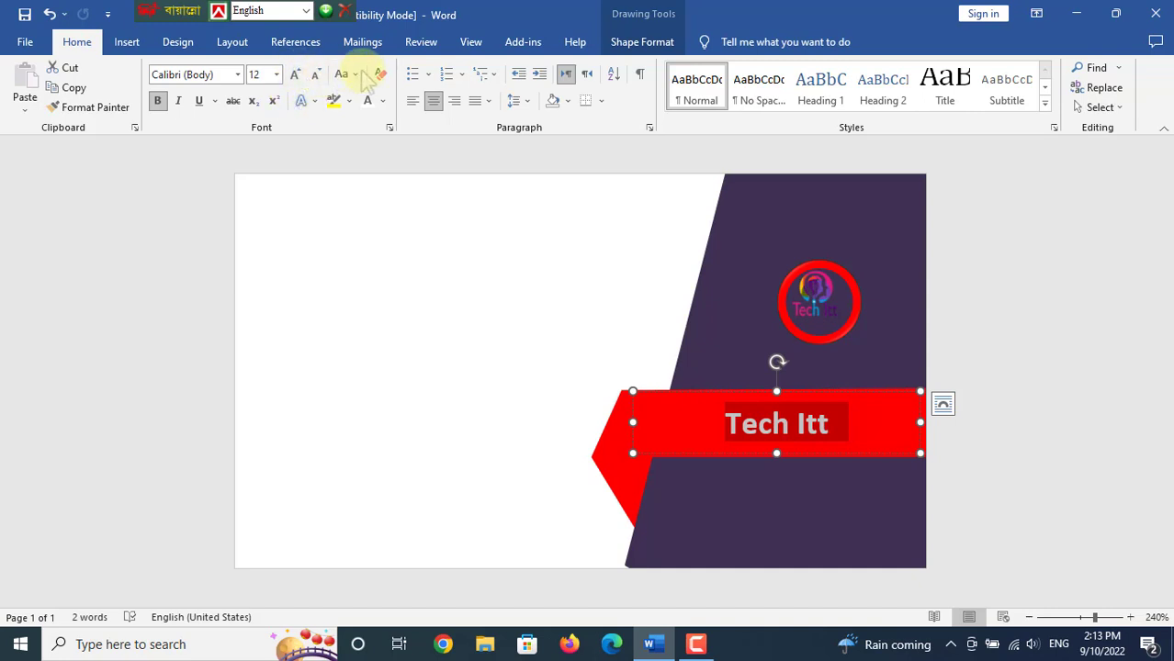
Change the banner text to UPPERCASE 'TECH ITT' and nudge the ribbon flush with the right edge.
click(354, 74)
click(368, 131)
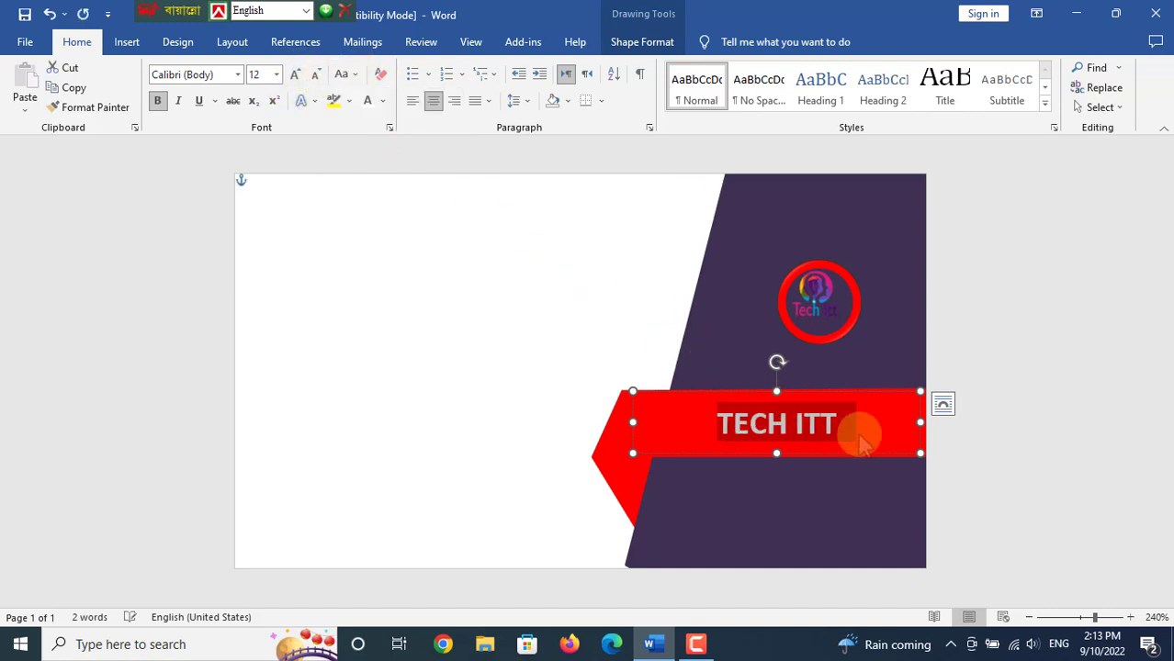
click(806, 434)
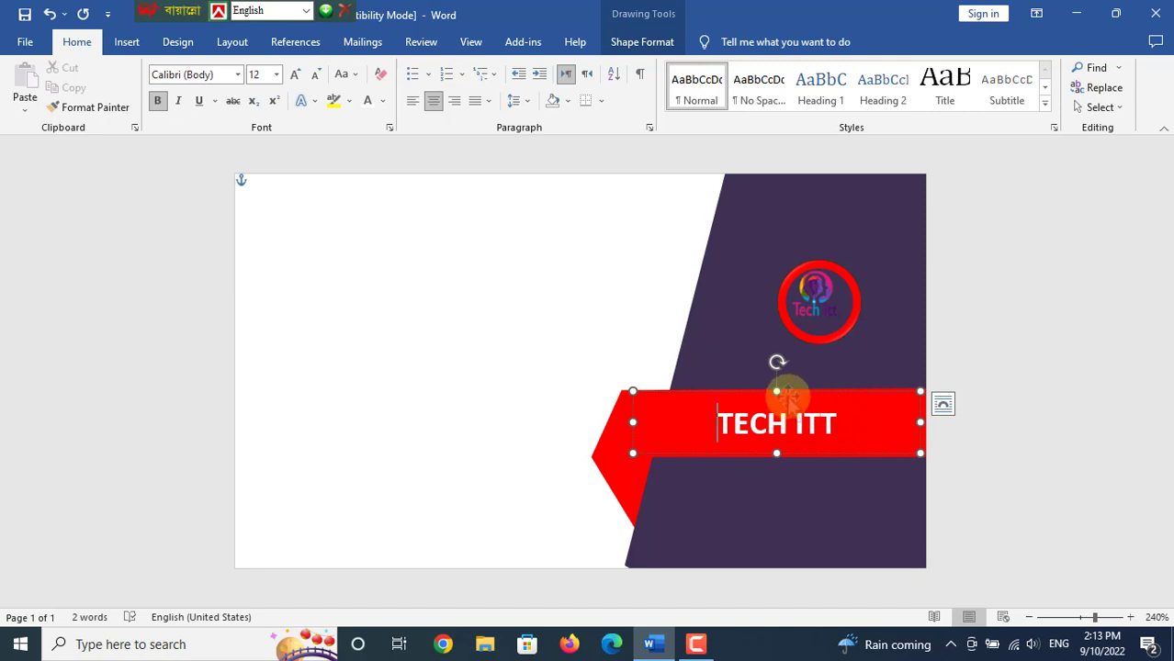
drag(776, 393, 796, 396)
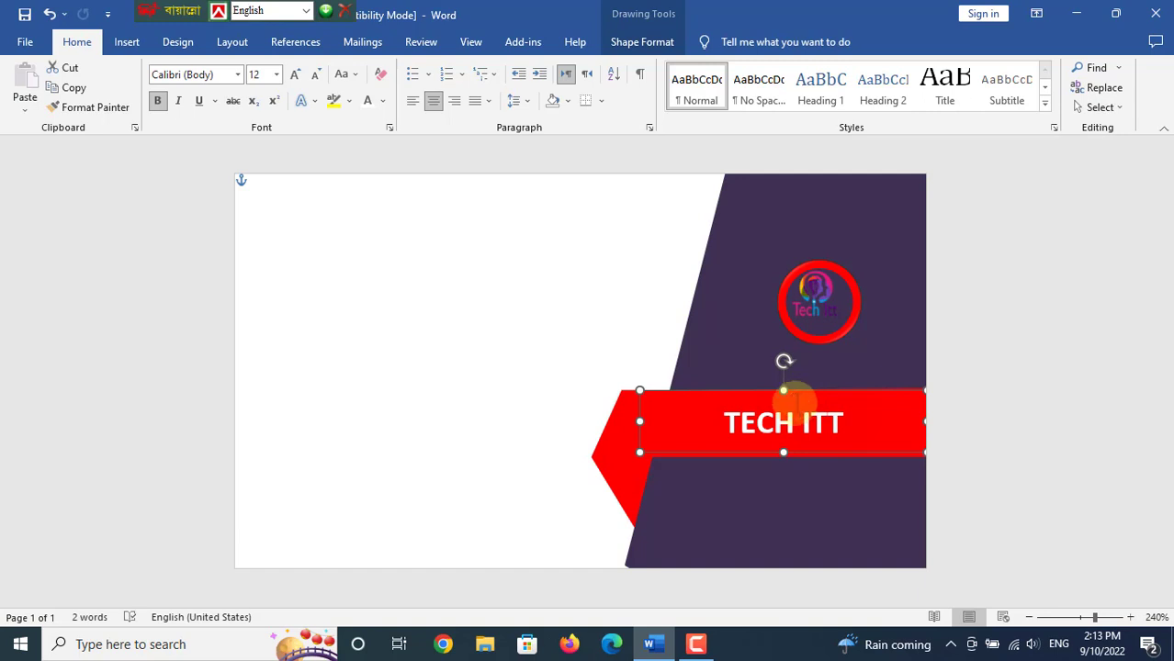
click(551, 342)
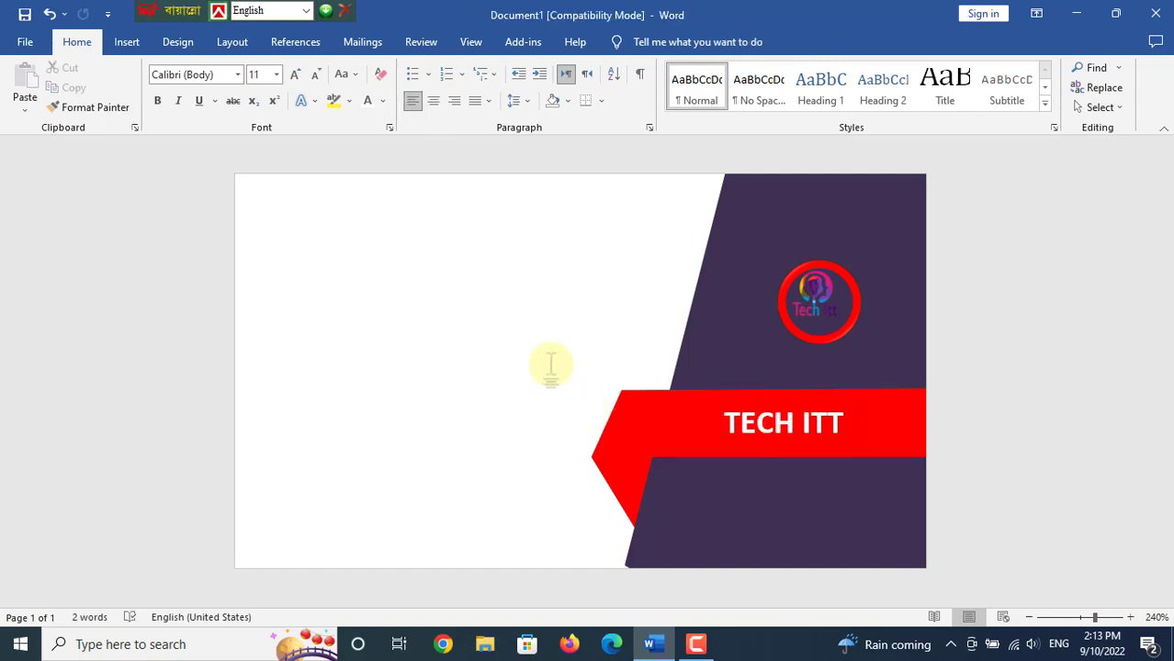
Draw a text box near the card's top left for the YOUR FULL NAME heading.
click(126, 42)
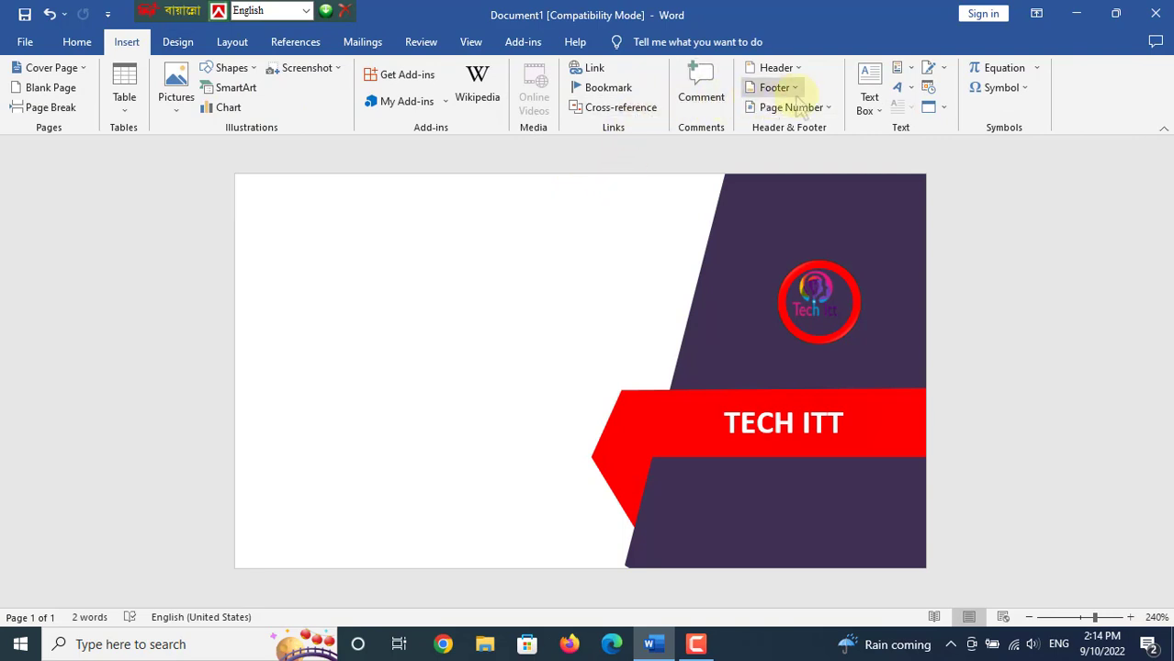
click(875, 110)
click(800, 576)
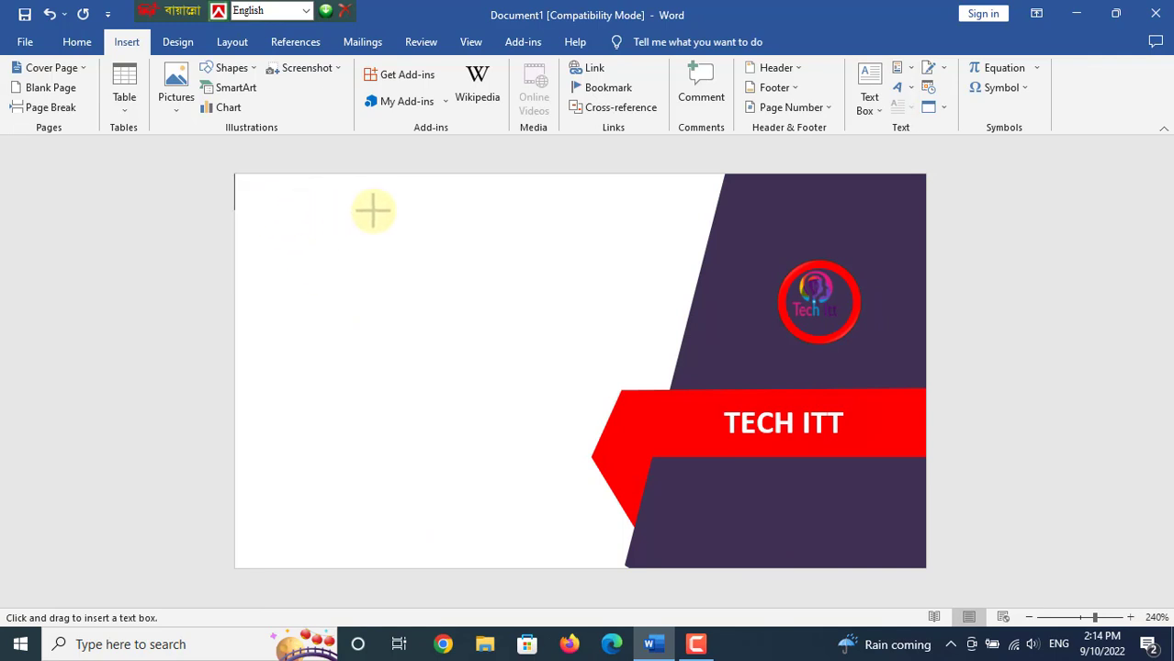
drag(370, 201, 693, 249)
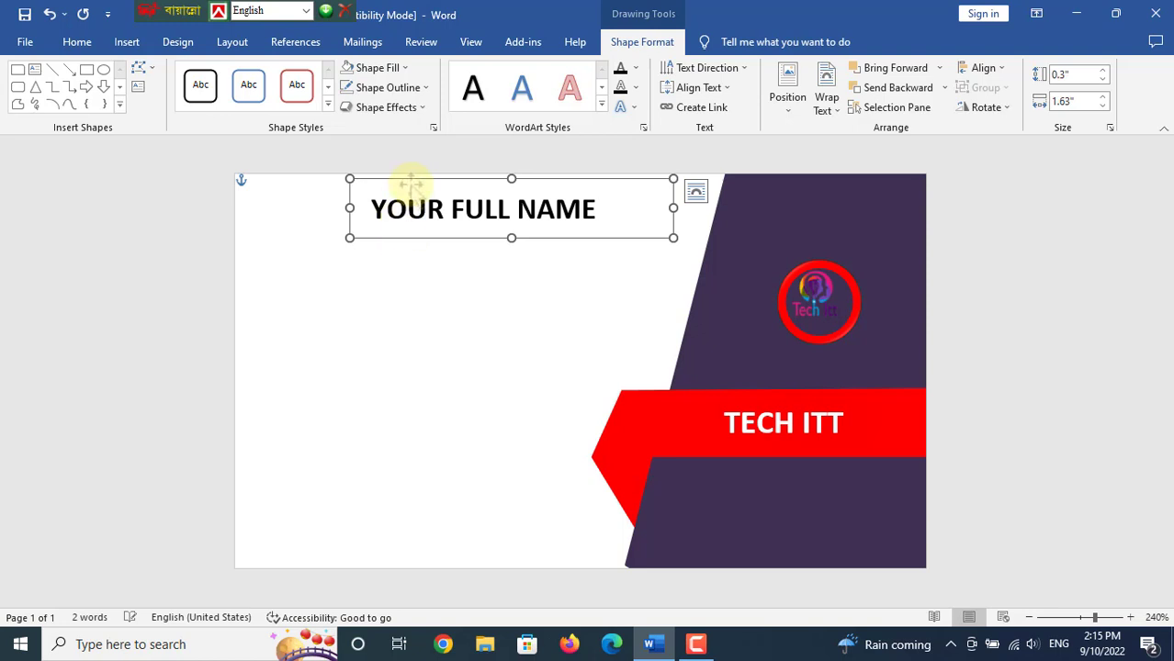
Paste a copy of the name box just below it and select its text for editing.
key(ctrl+v)
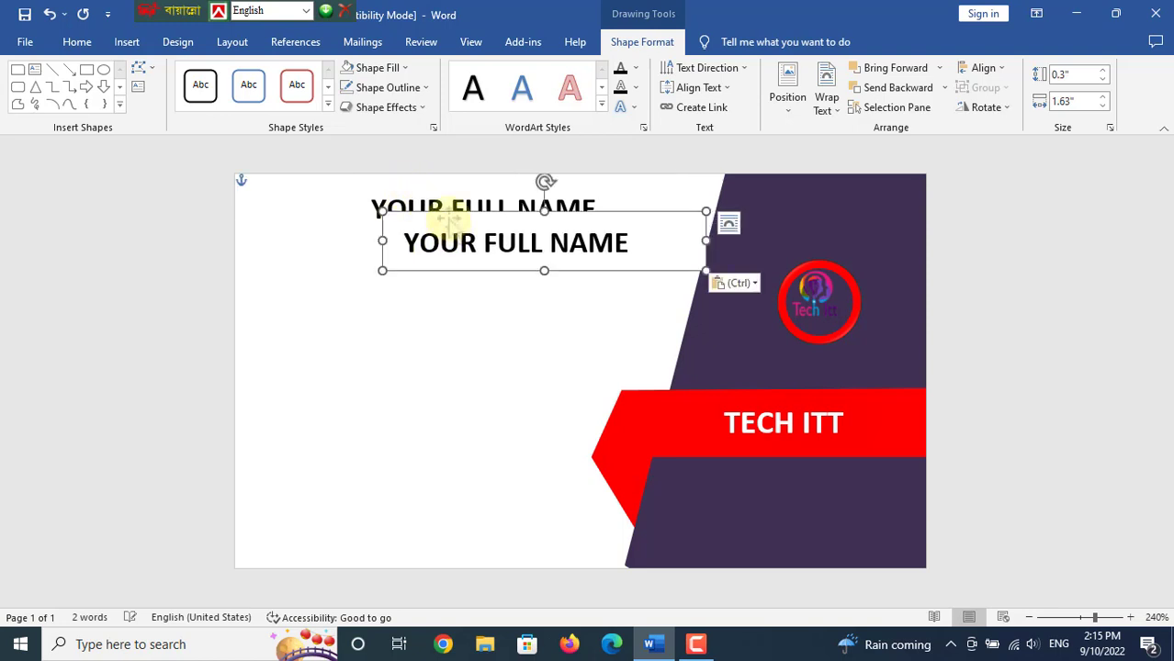
drag(447, 216, 435, 258)
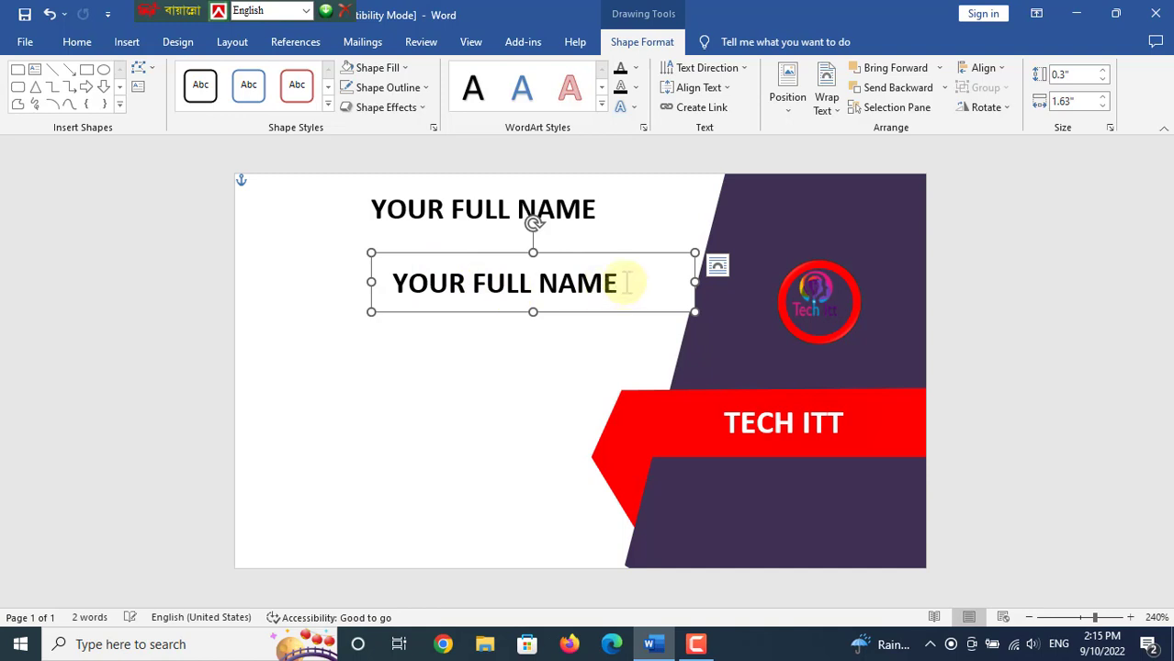
drag(619, 283, 559, 283)
drag(440, 296, 401, 297)
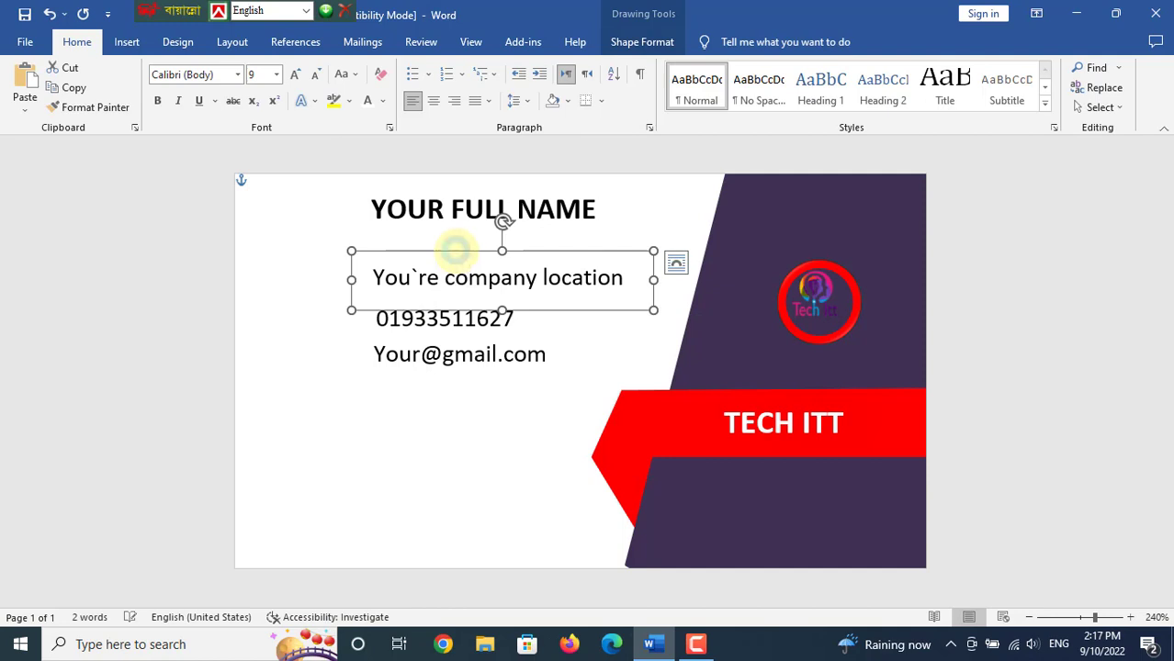
Copy the location box under the name and start retyping it as the job-title caption.
drag(455, 248, 467, 226)
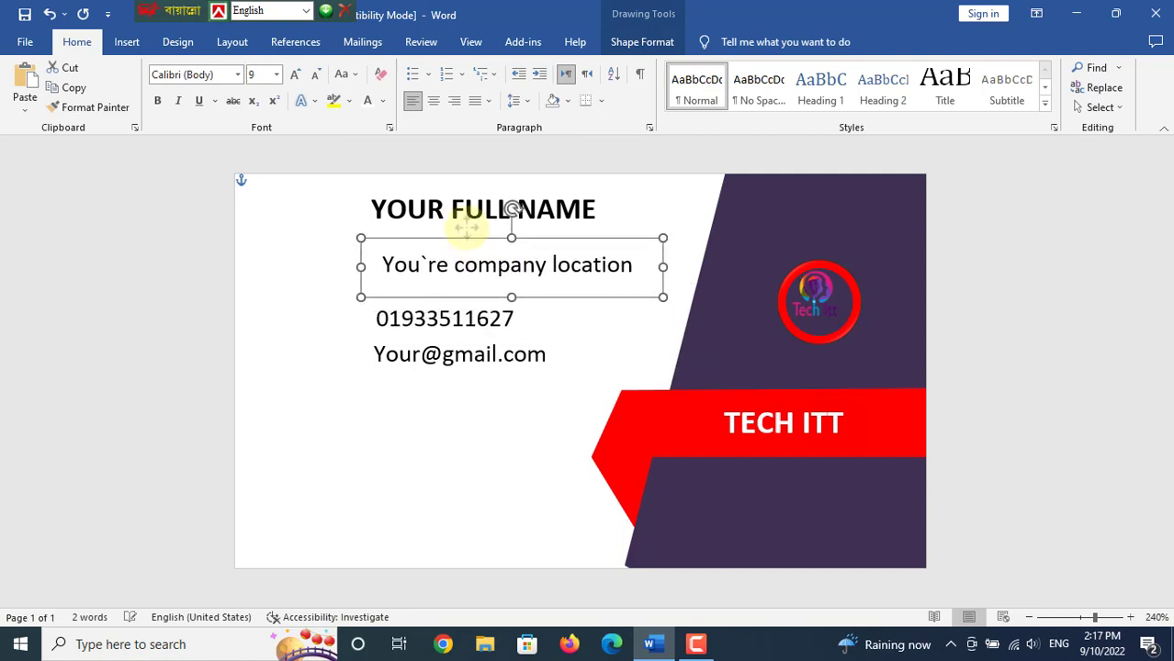
drag(467, 226, 533, 261)
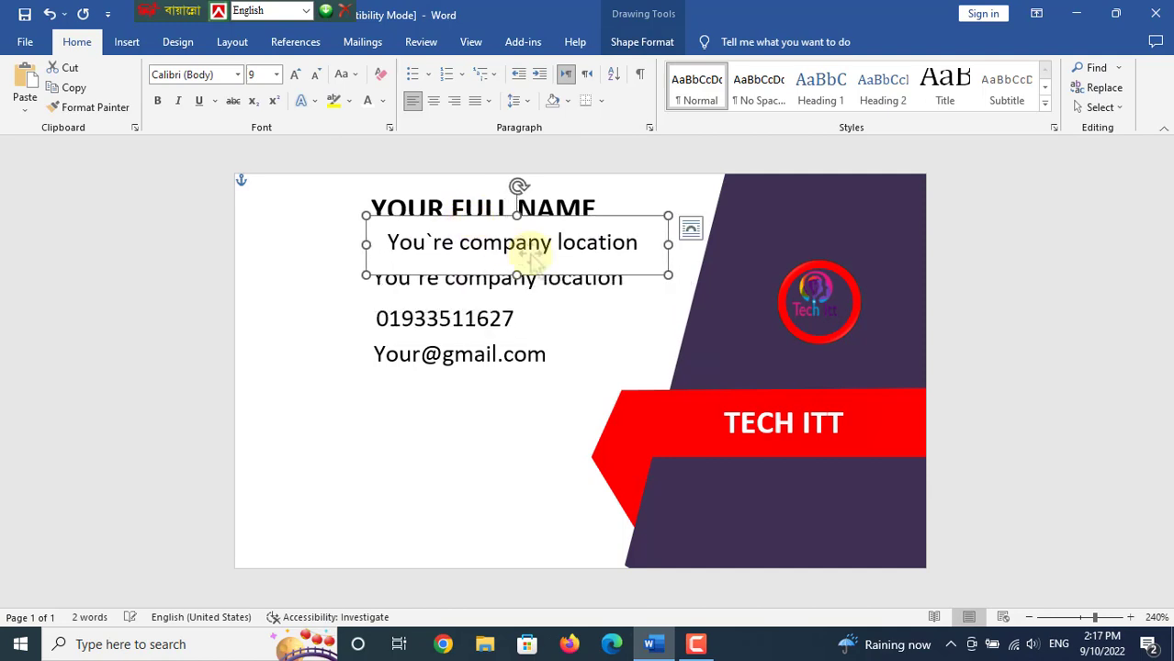
drag(636, 242, 407, 242)
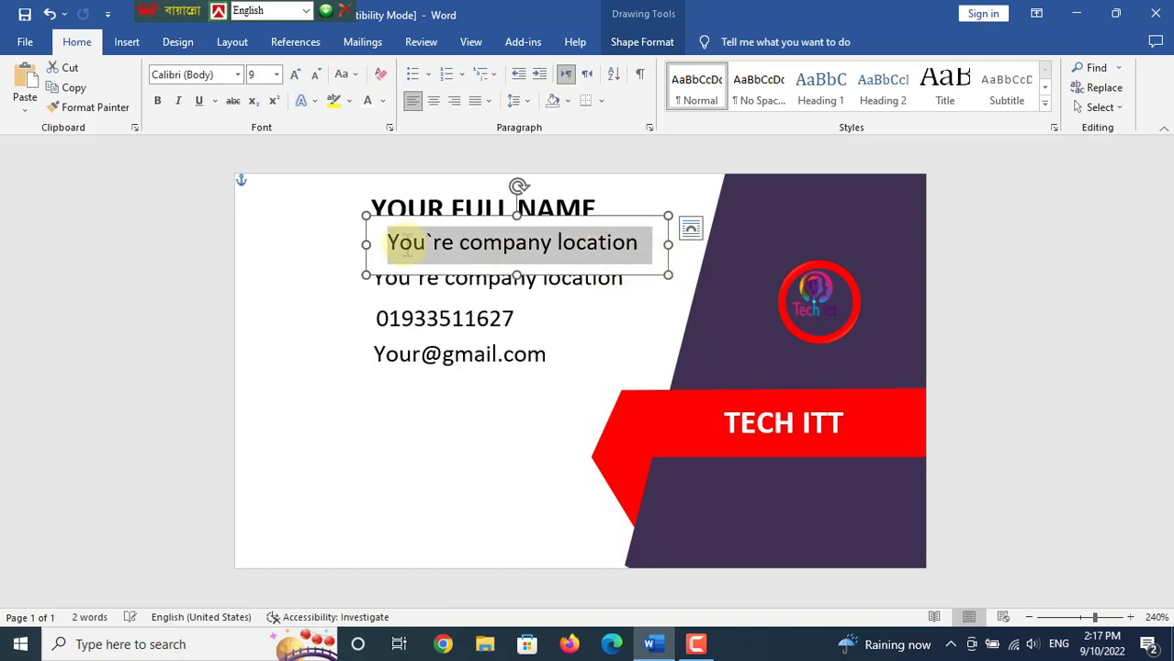
key(BackSpace)
text(CEo of Kir computer Ltd)
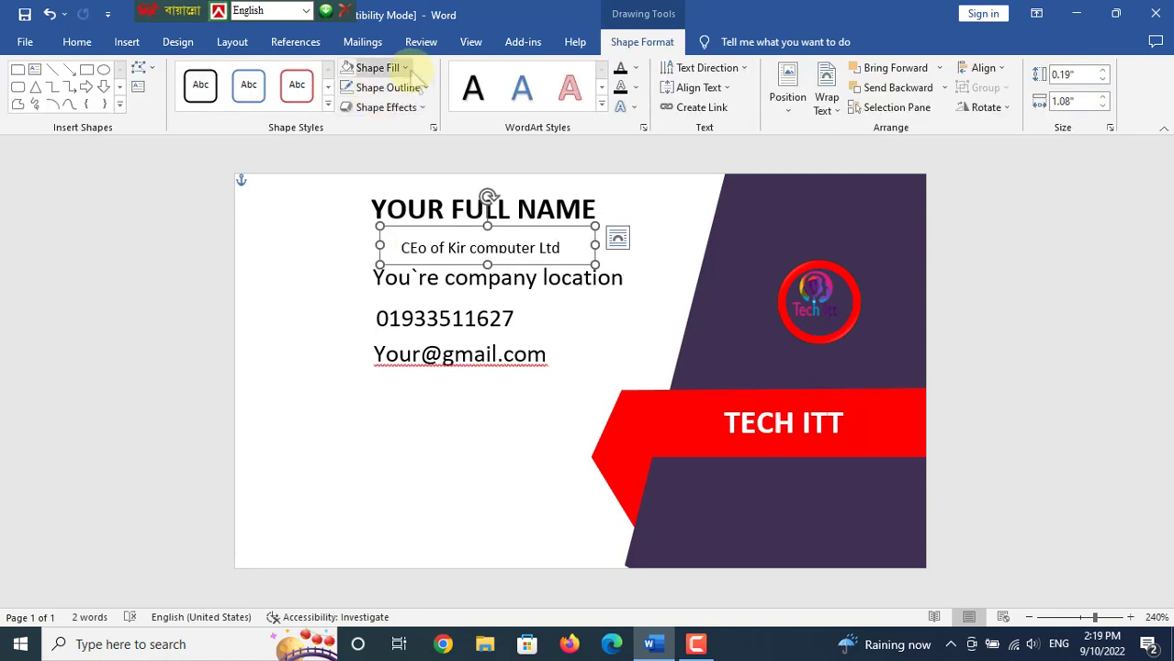
Set the caption box to No Fill and position it directly beneath the name.
click(377, 67)
click(360, 220)
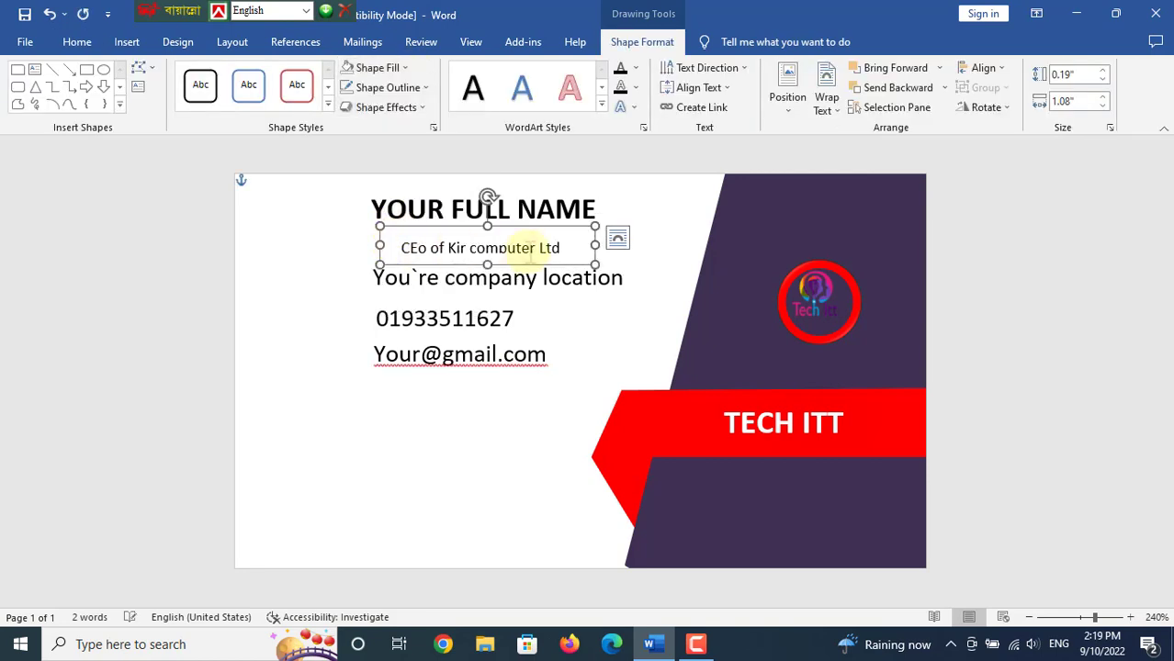
drag(512, 225, 514, 202)
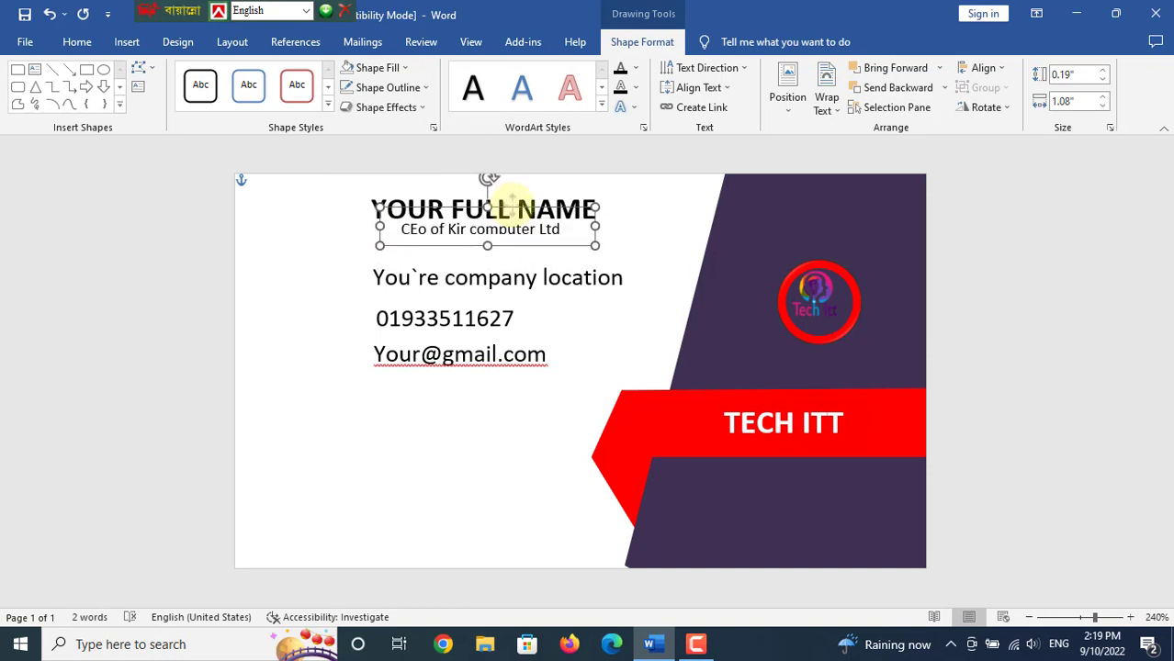
drag(512, 197, 513, 203)
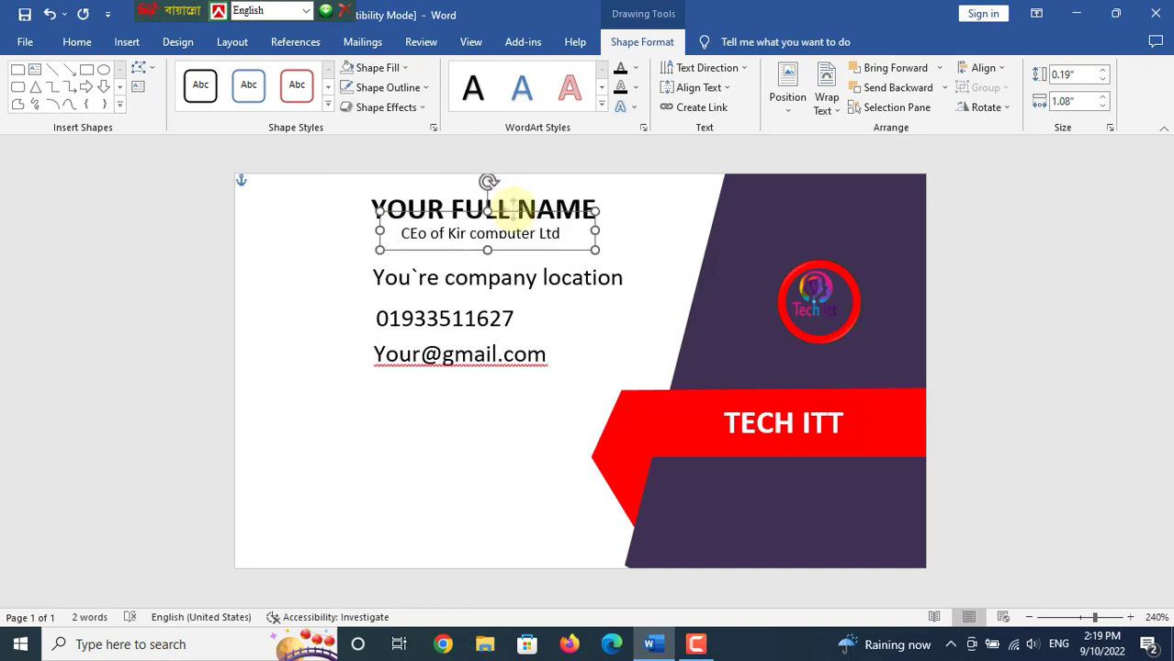
click(271, 294)
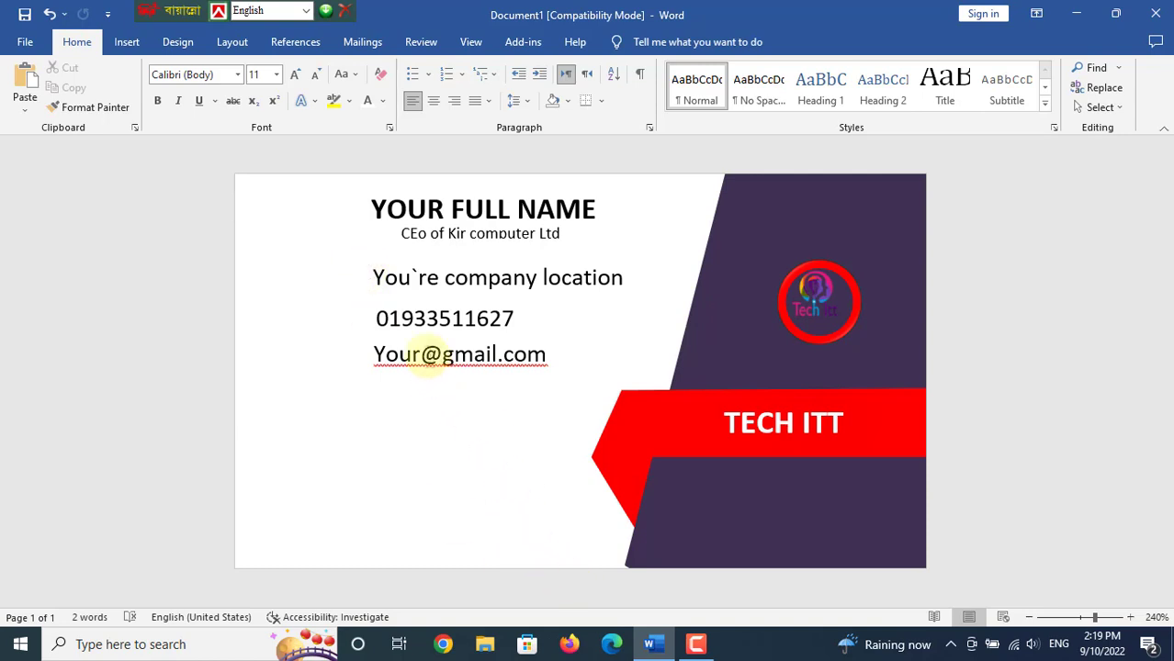
Copy the e-mail box down into the lower purple panel as the 'Your website.com' line.
click(421, 354)
click(419, 338)
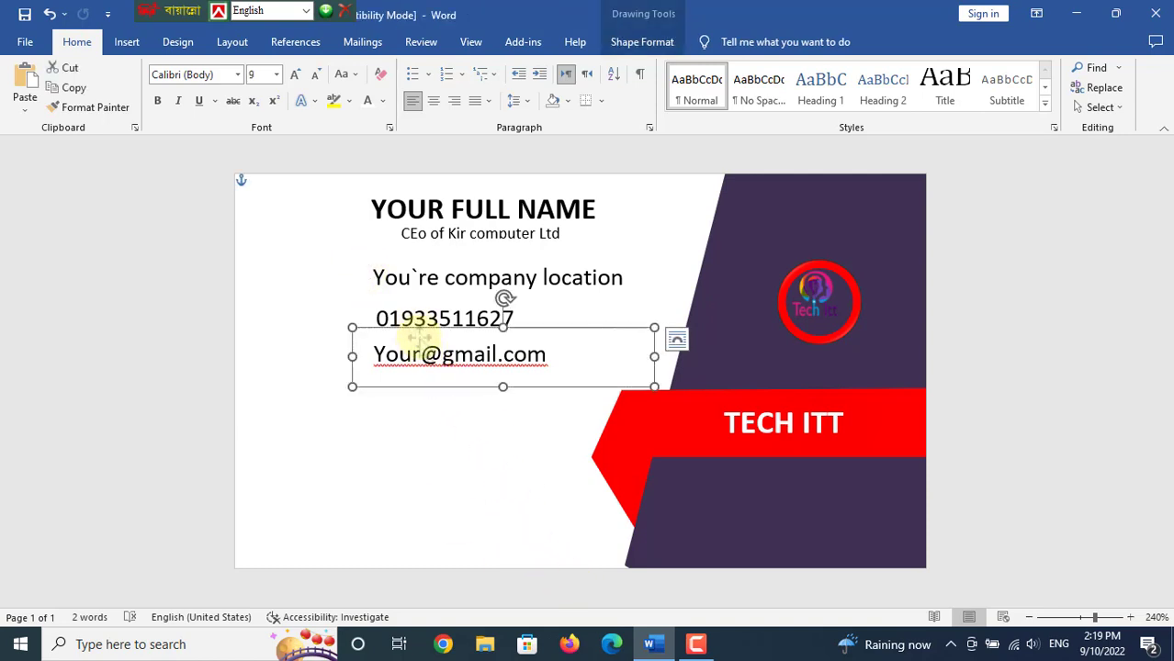
drag(419, 338, 485, 365)
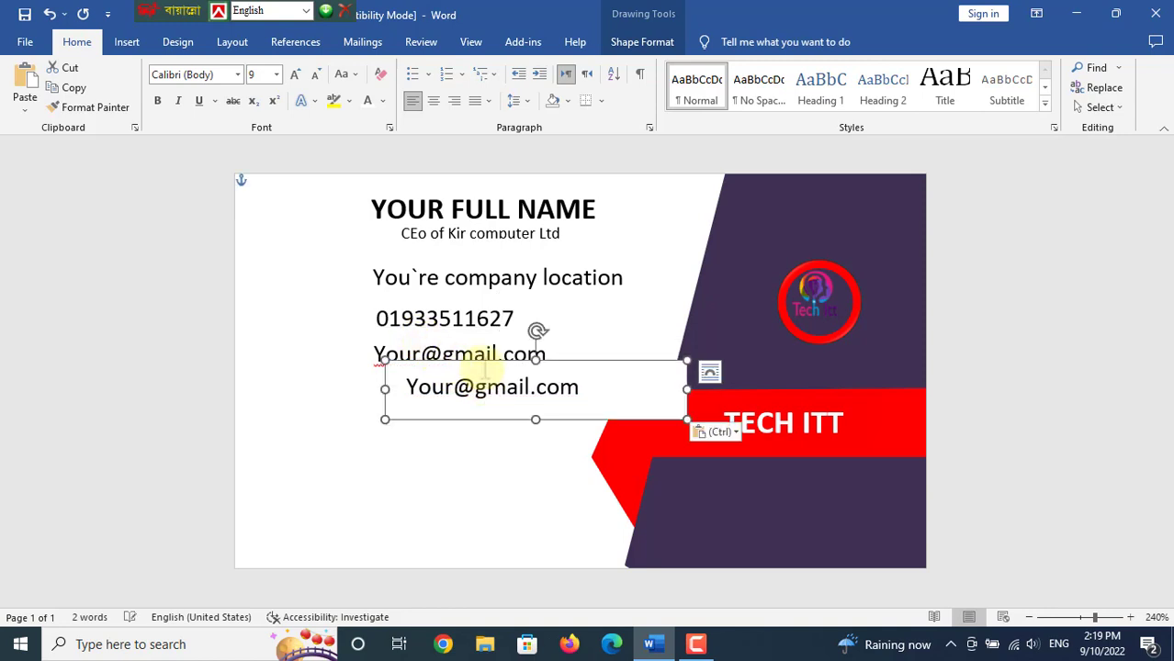
click(774, 526)
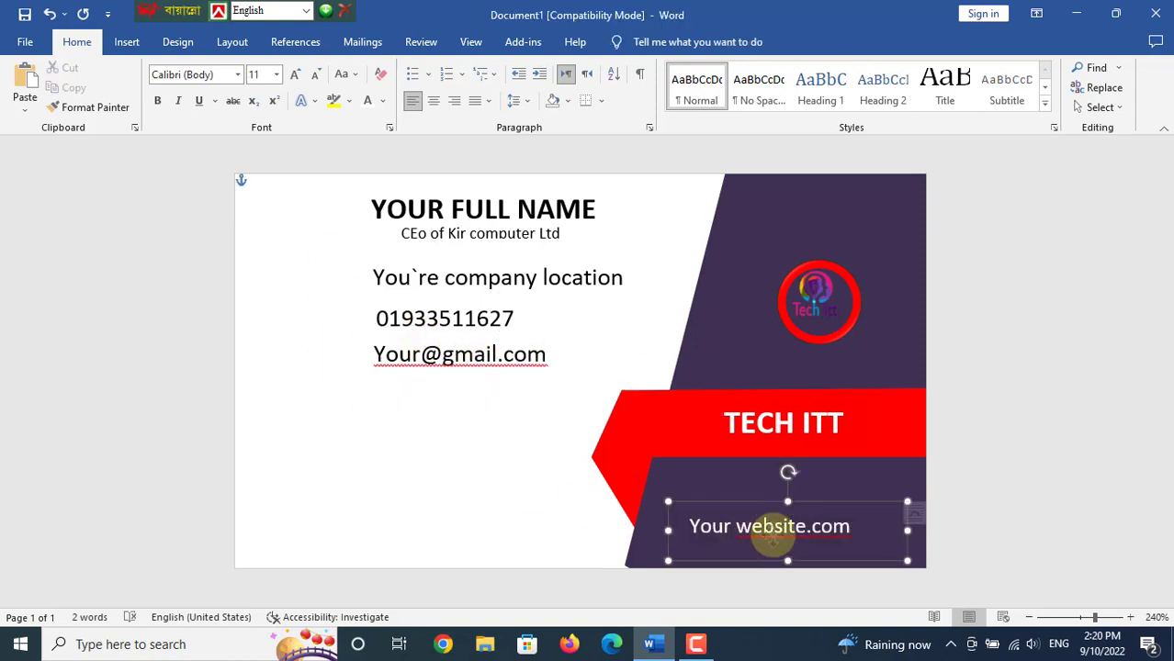
drag(761, 493, 780, 508)
click(385, 486)
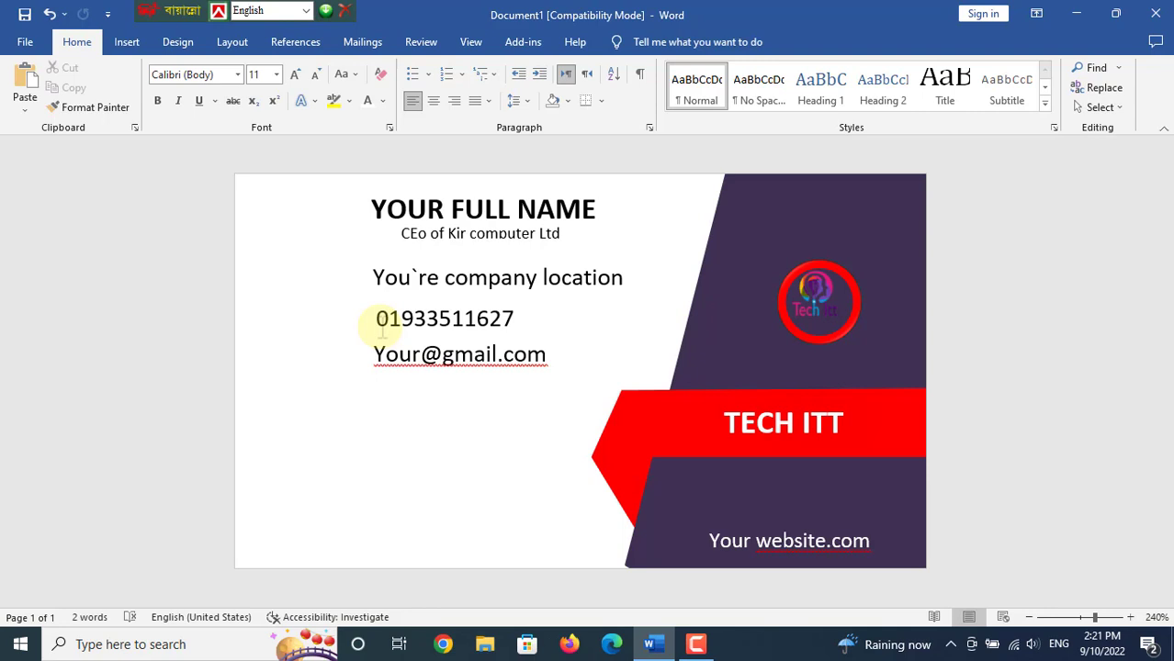
click(372, 274)
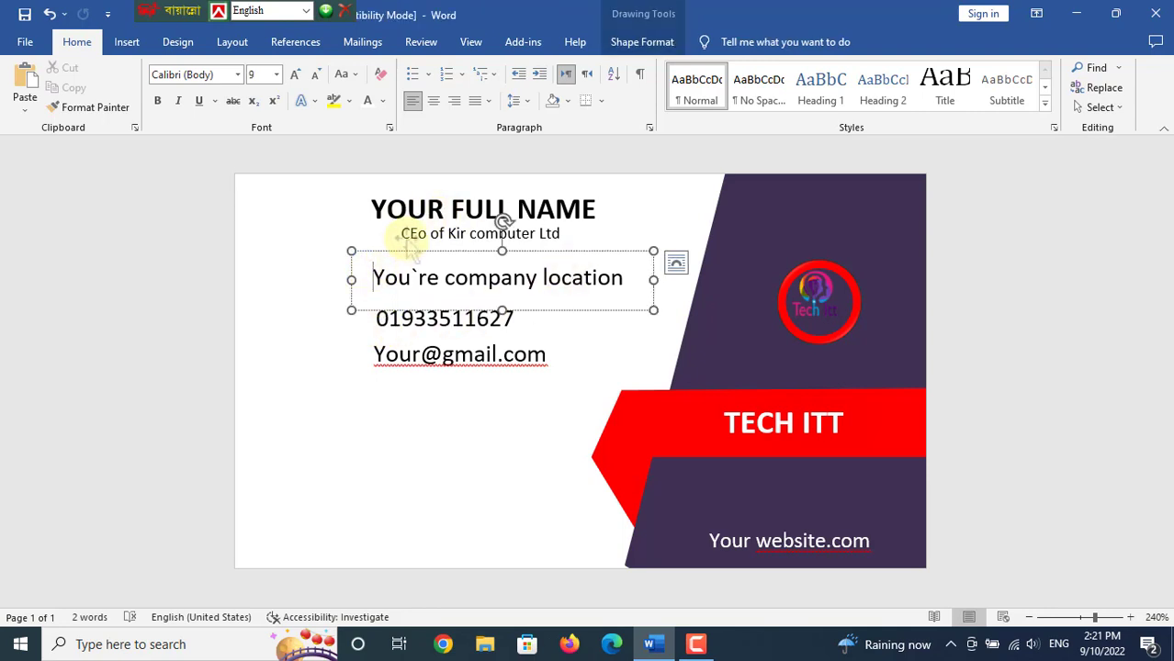
click(317, 297)
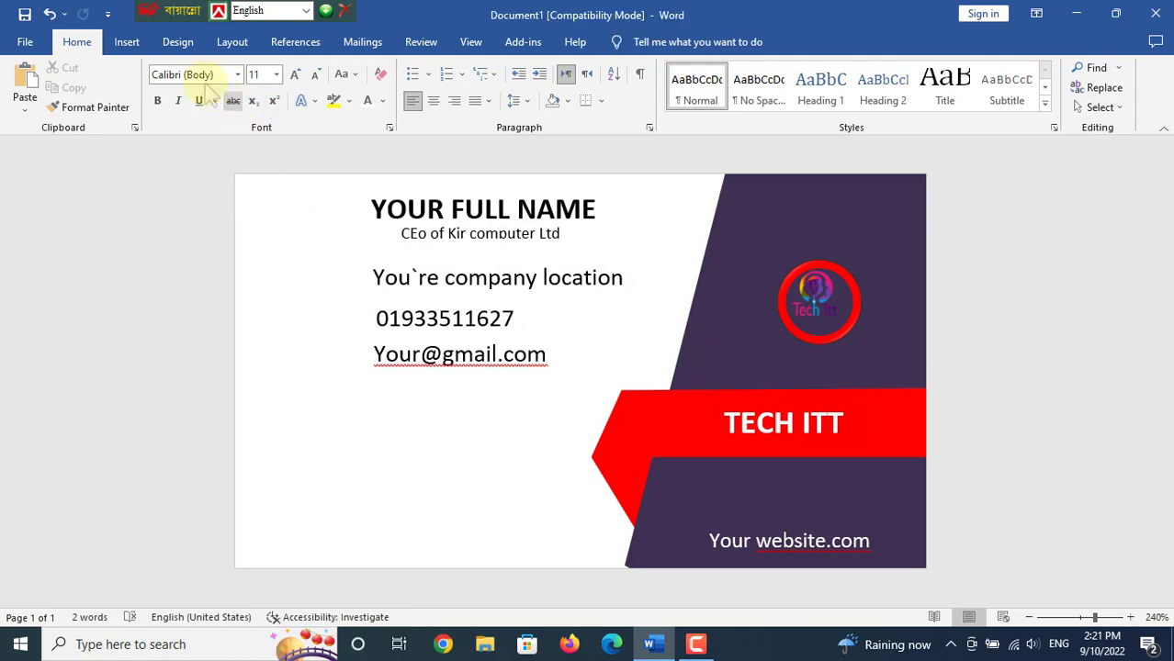
Insert a location pin icon from online pictures and centre it on the page.
click(133, 46)
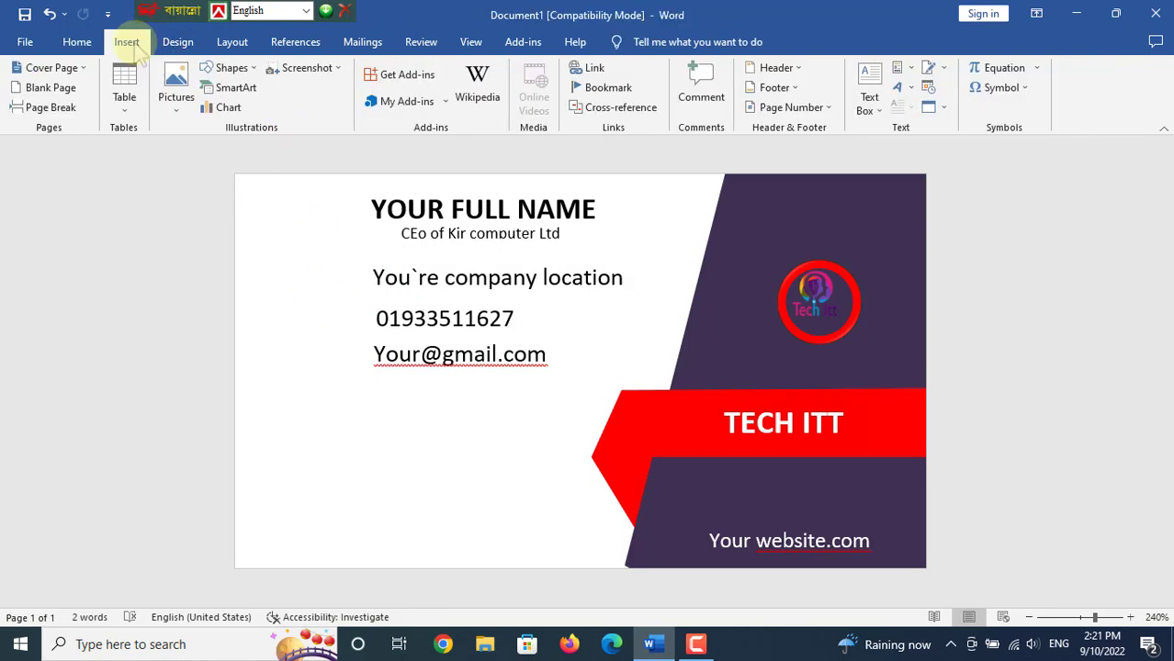
click(175, 99)
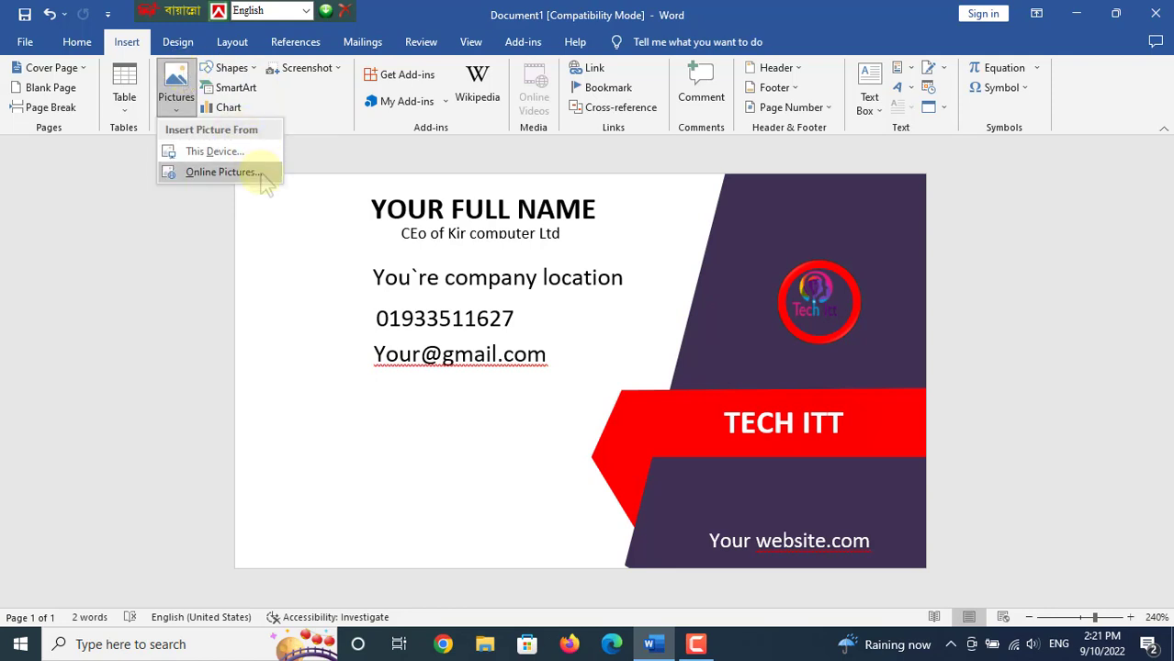
click(223, 172)
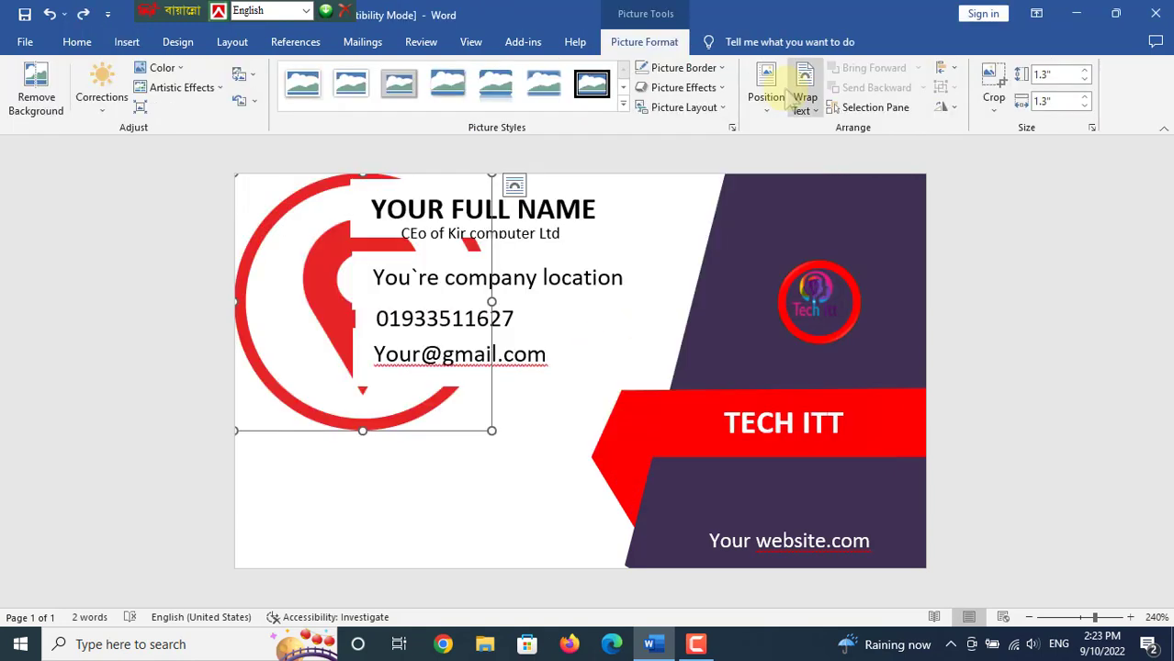
click(783, 92)
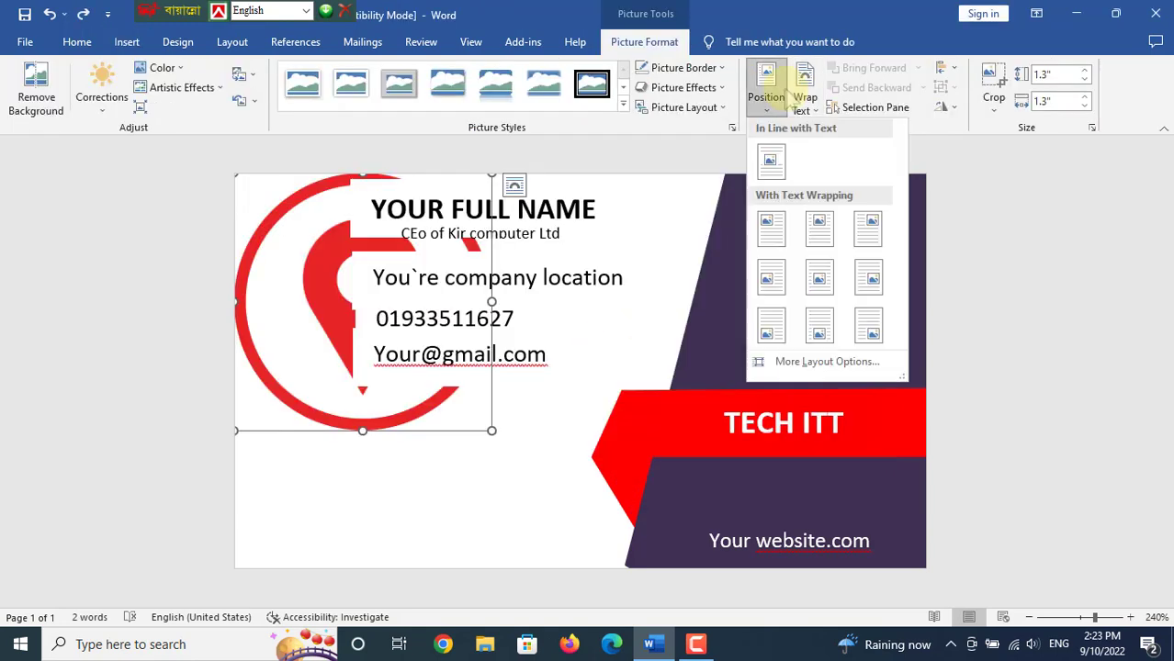
click(819, 278)
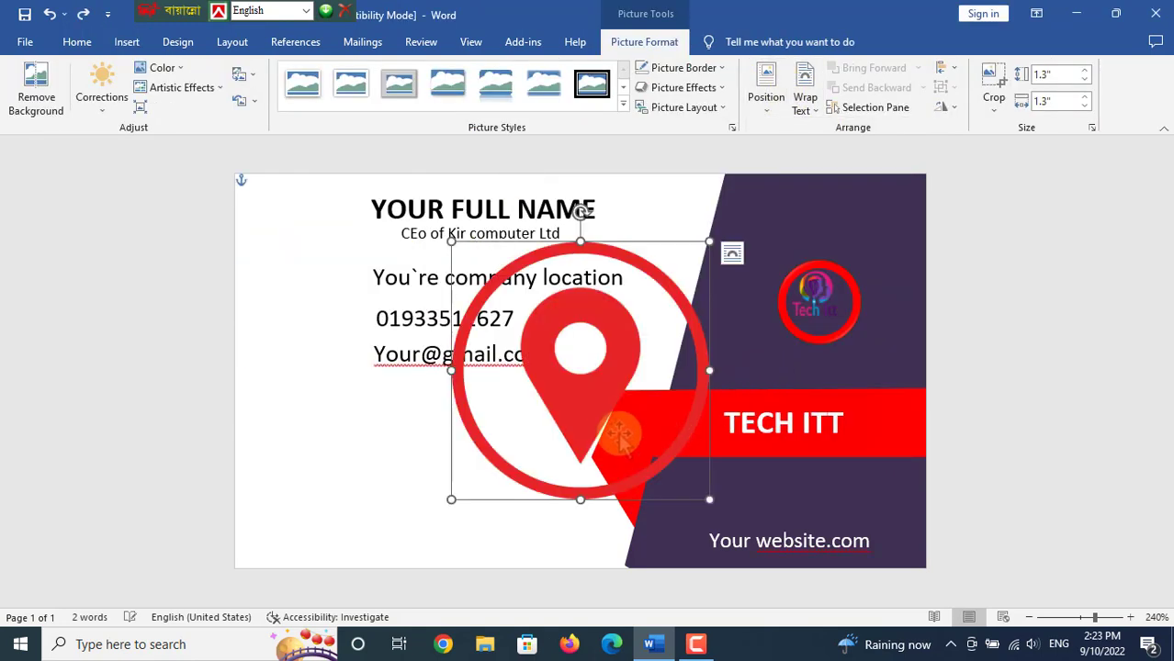
Shrink the location pin icon and place it beside the location line.
click(620, 438)
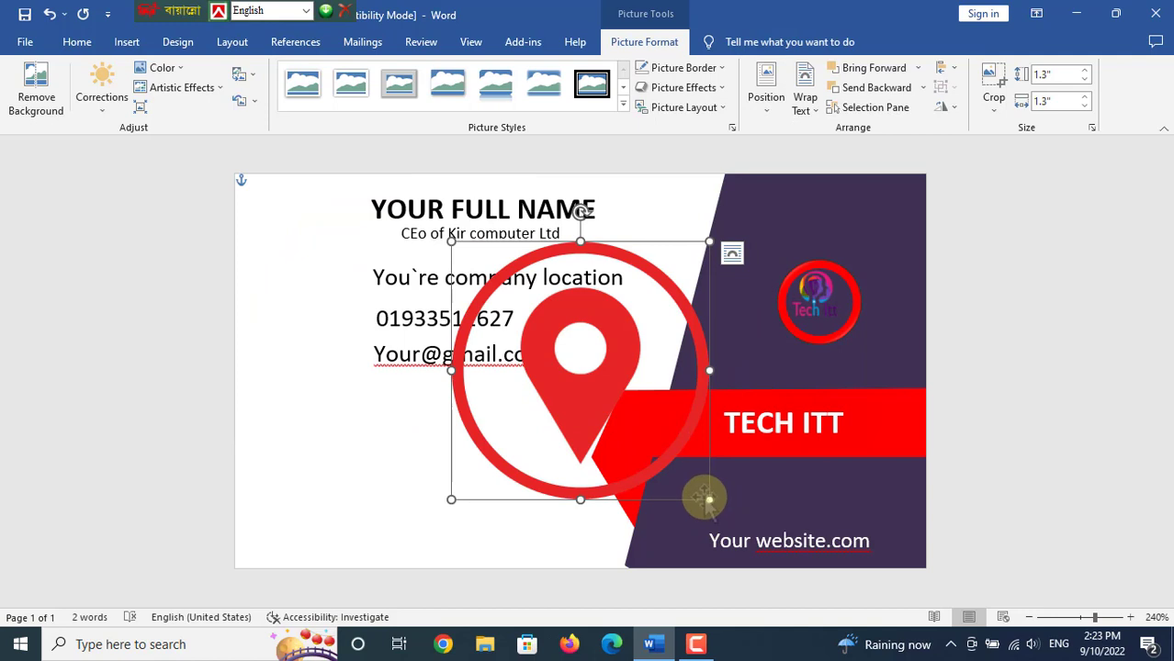
mouse_move(709, 500)
mouse_down()
mouse_move(470, 260)
mouse_move(328, 278)
mouse_move(343, 274)
mouse_up()
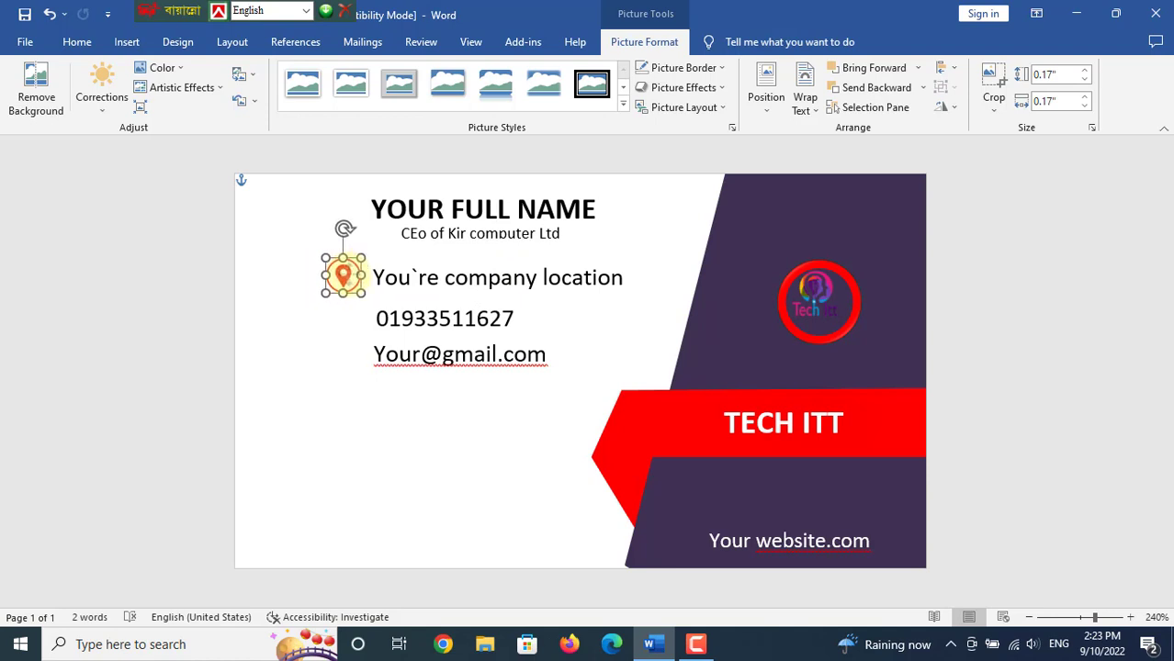
drag(364, 295, 352, 283)
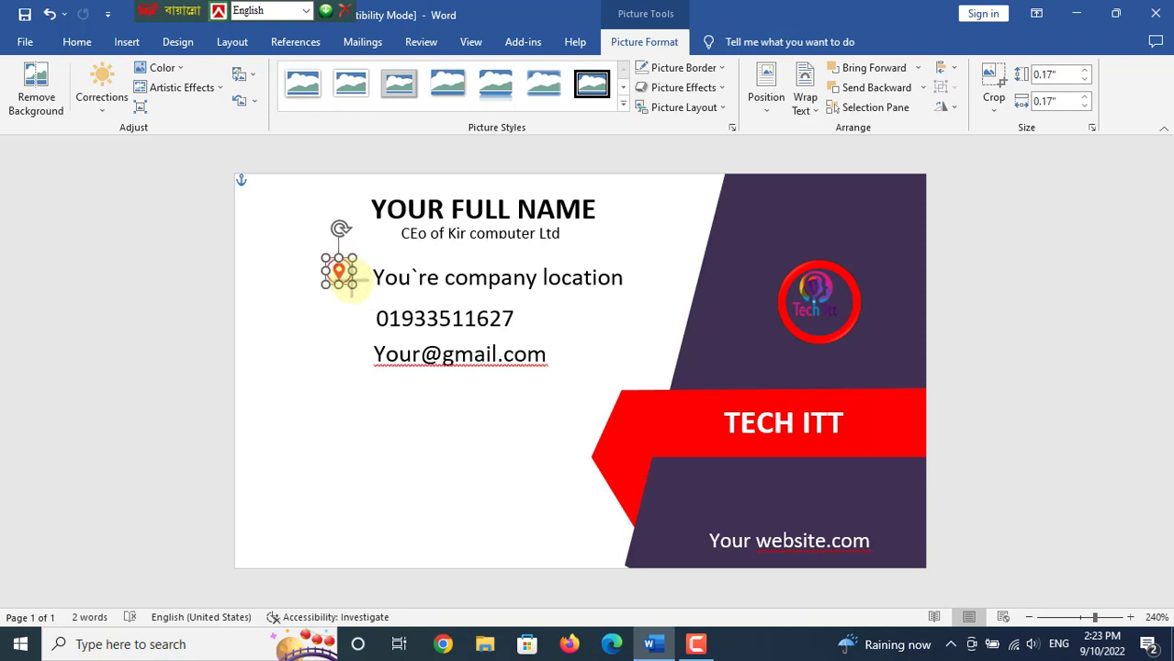
drag(346, 285, 350, 286)
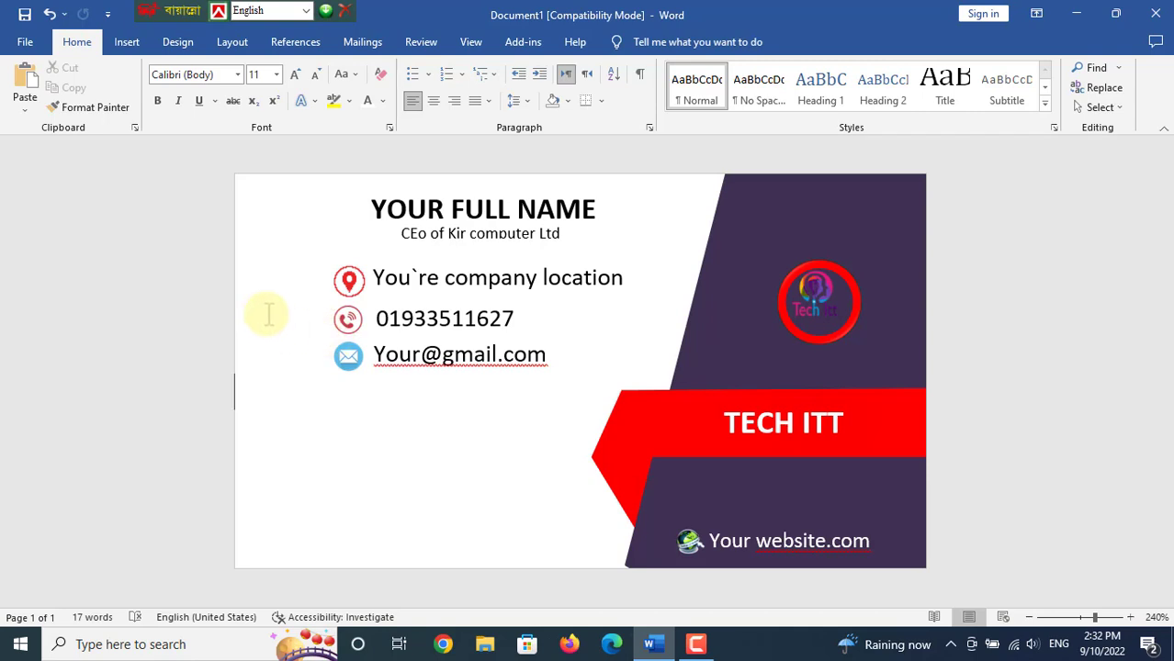
Draw a tall rectangle strip along the card's left edge.
click(126, 42)
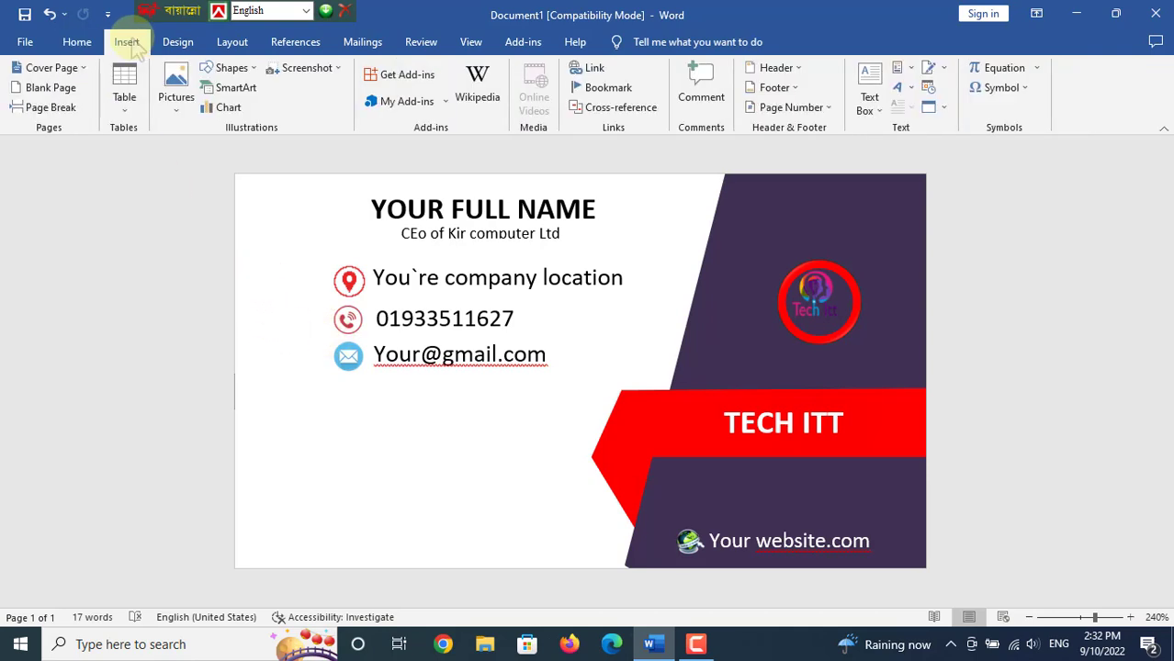
click(230, 70)
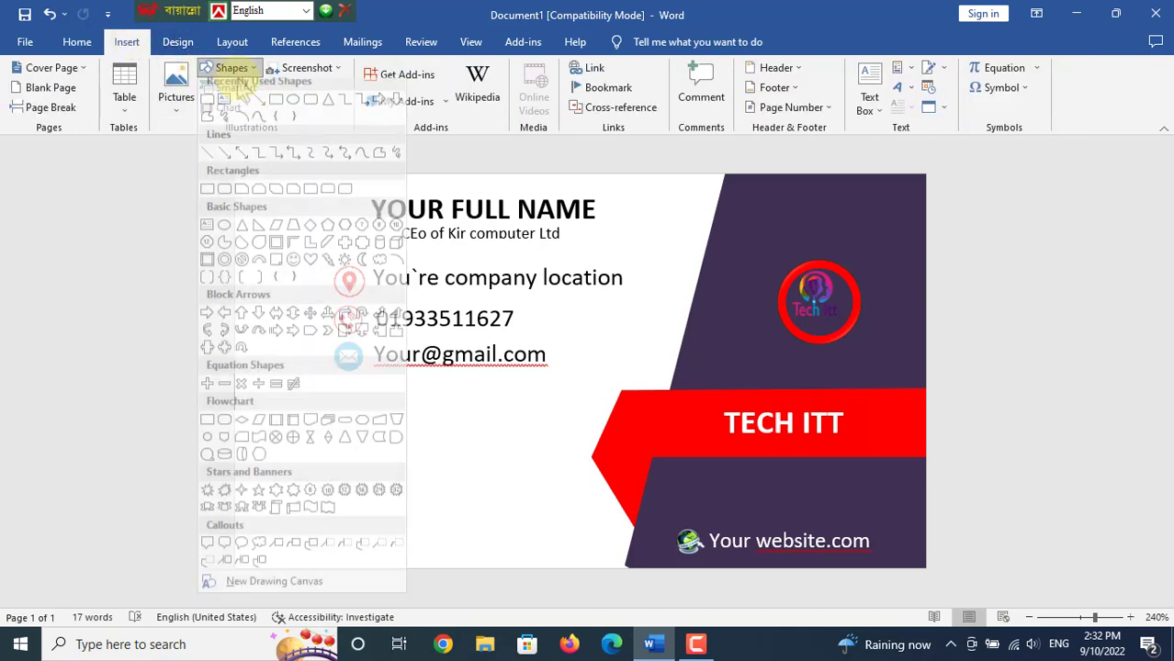
click(296, 123)
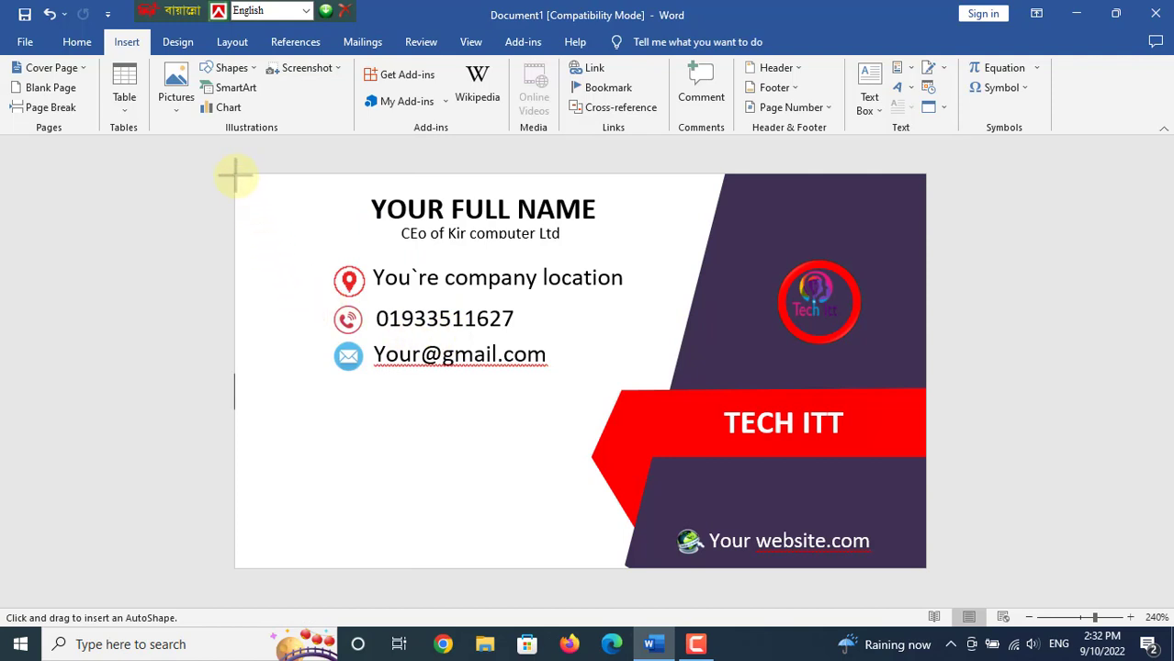
drag(234, 175, 261, 570)
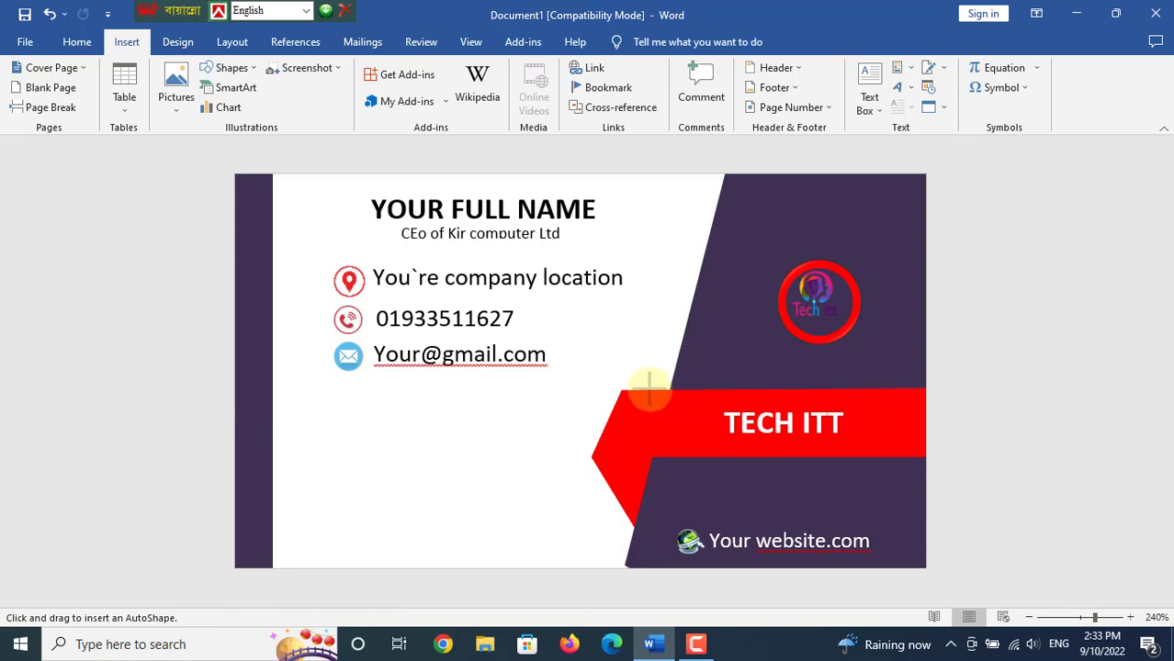
Draw a small rectangle with red fill and no outline as an accent block.
mouse_move(649, 390)
mouse_down()
mouse_move(671, 455)
mouse_move(363, 463)
mouse_move(633, 428)
mouse_move(249, 419)
mouse_up()
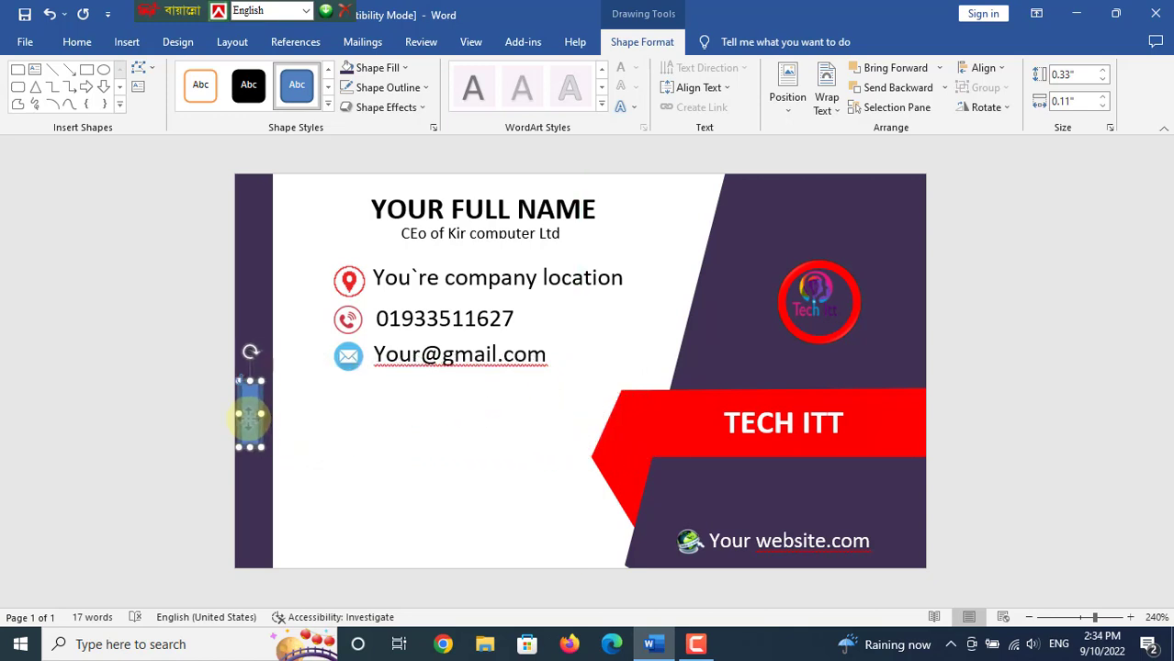
click(402, 68)
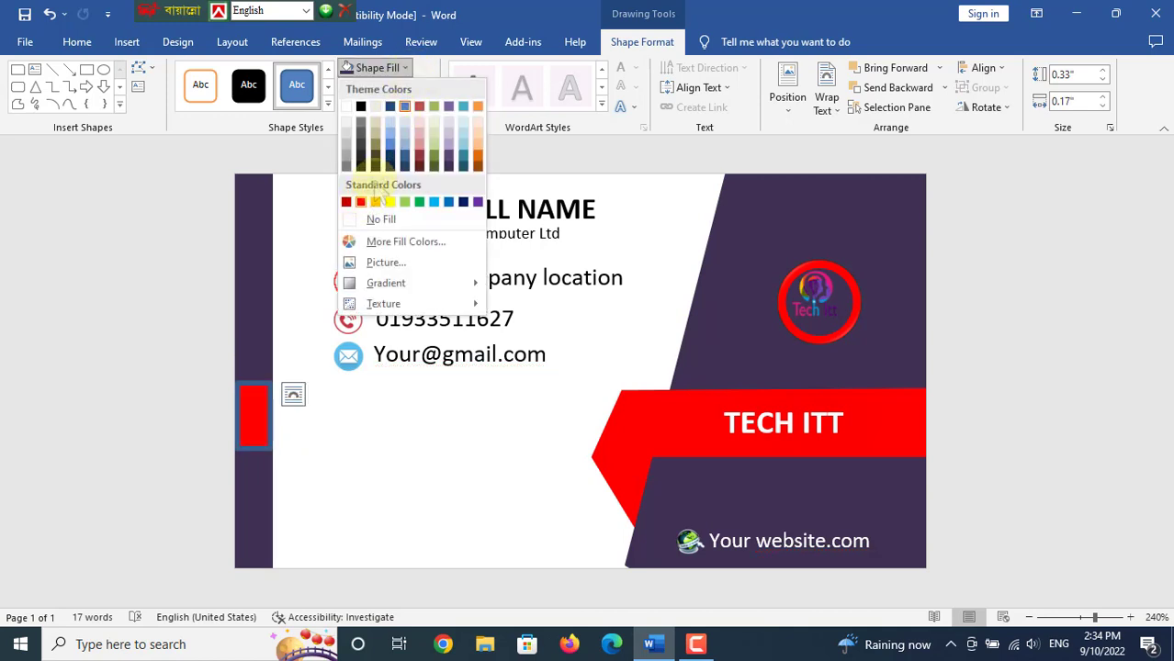
click(360, 202)
click(382, 87)
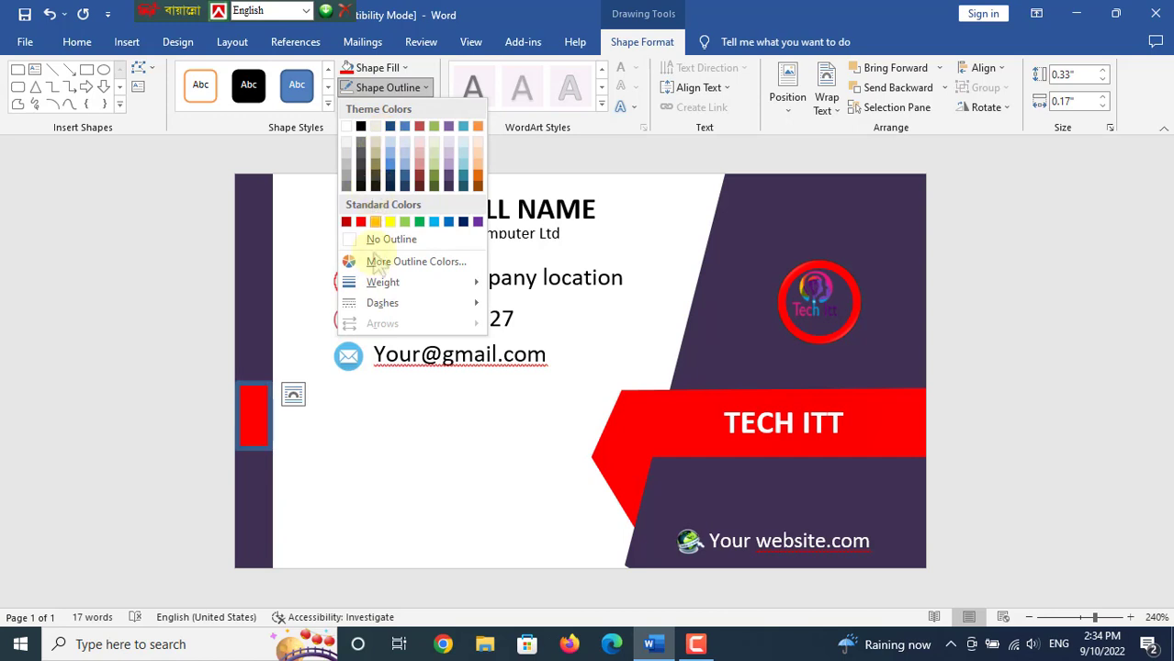
click(381, 238)
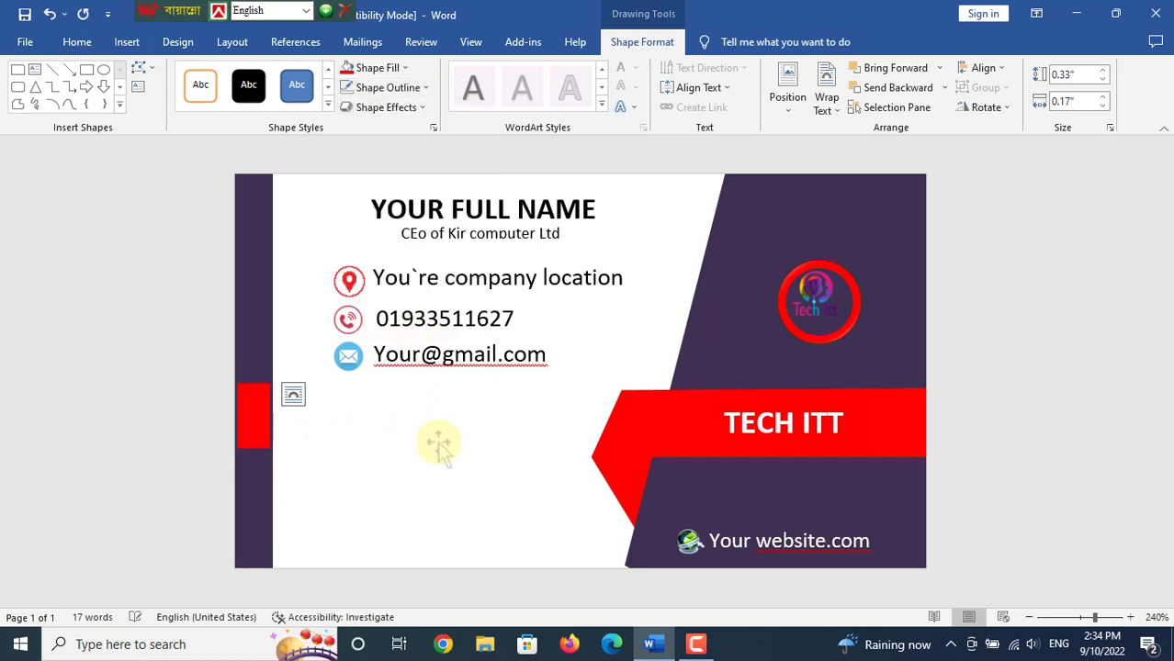
click(359, 462)
Move the red block level with the ribbon and align the purple strip flush left.
click(254, 421)
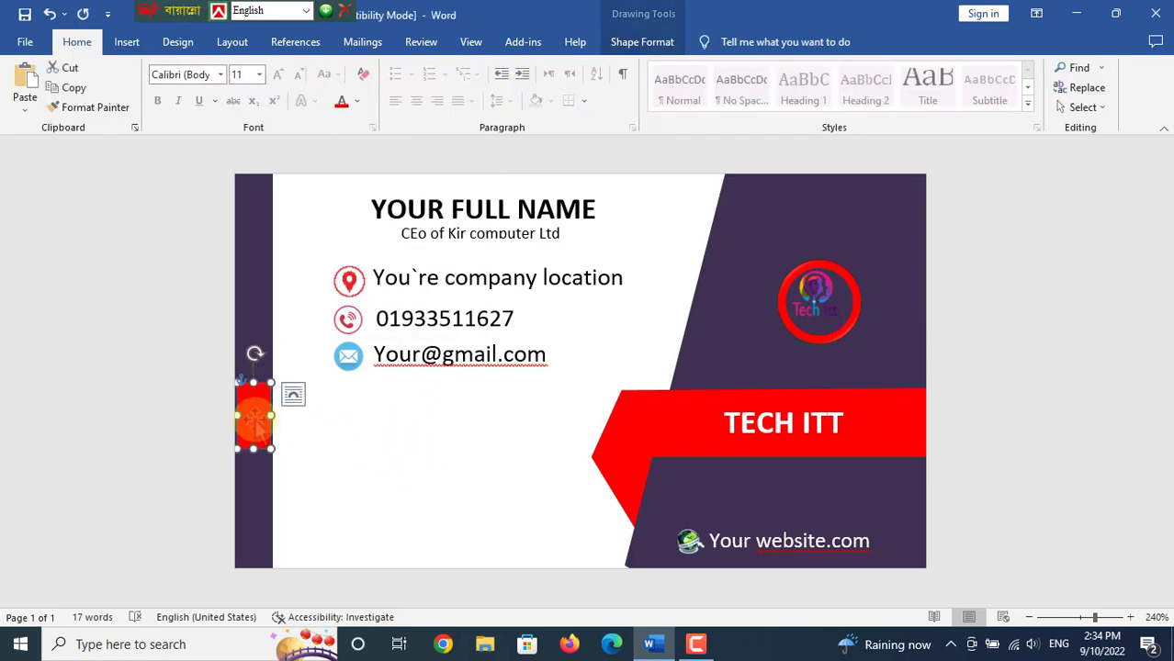
drag(255, 420, 255, 414)
click(353, 453)
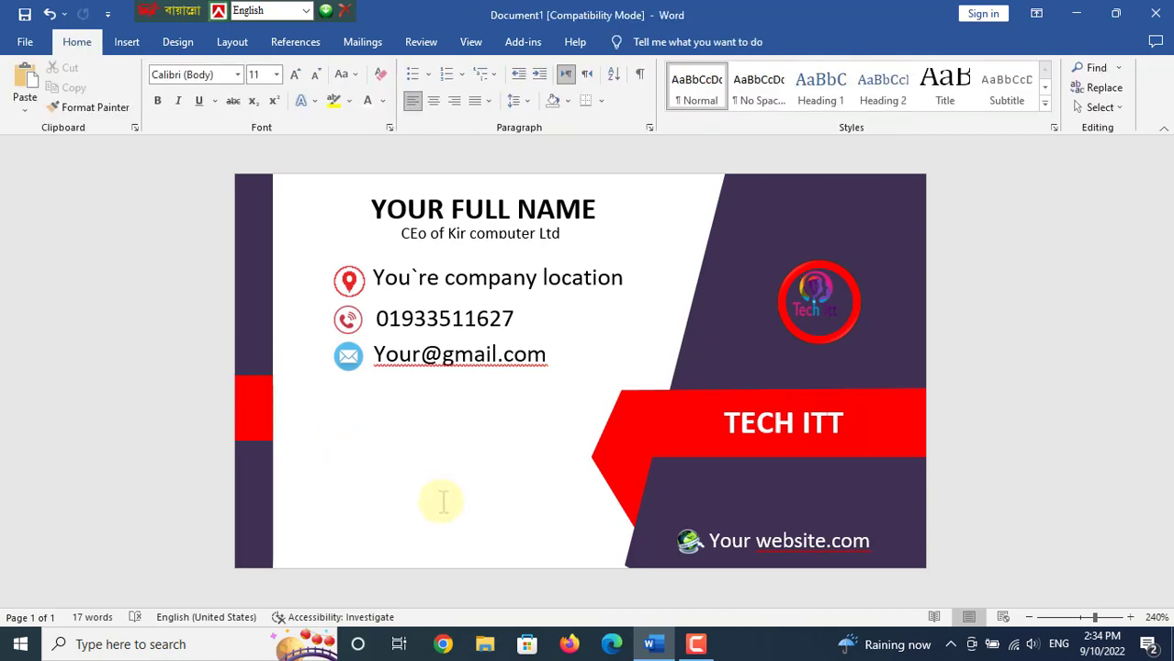
click(256, 187)
drag(242, 180, 243, 177)
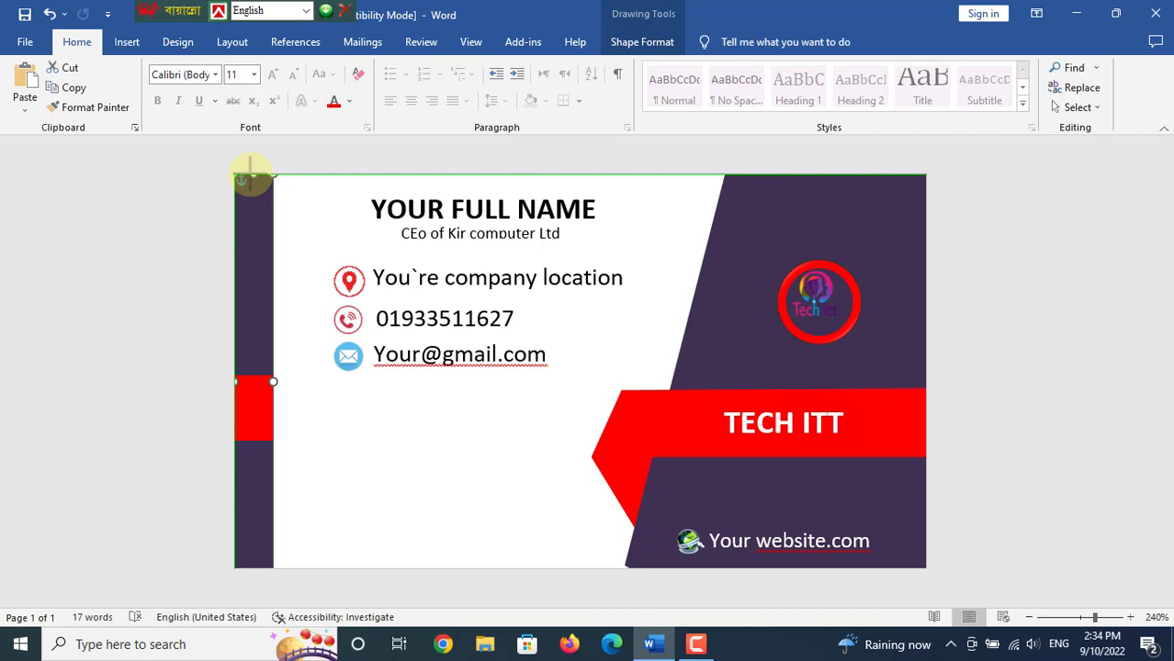
click(358, 463)
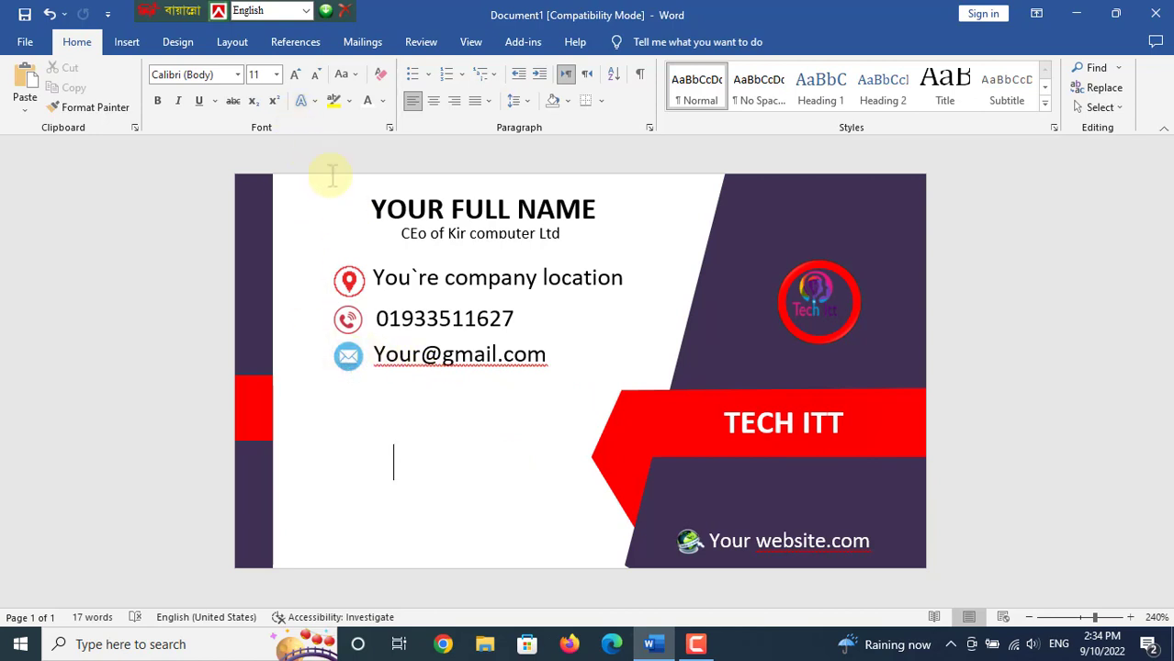
click(126, 42)
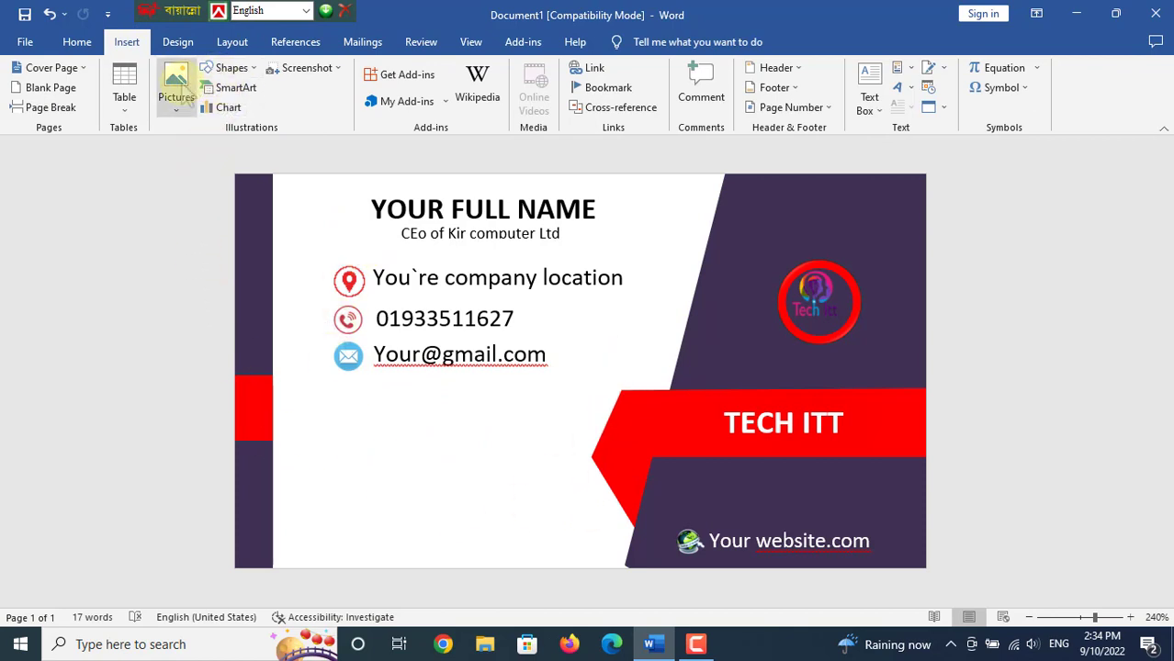
Draw a rectangle covering the whole card, fitted to its edges.
click(230, 68)
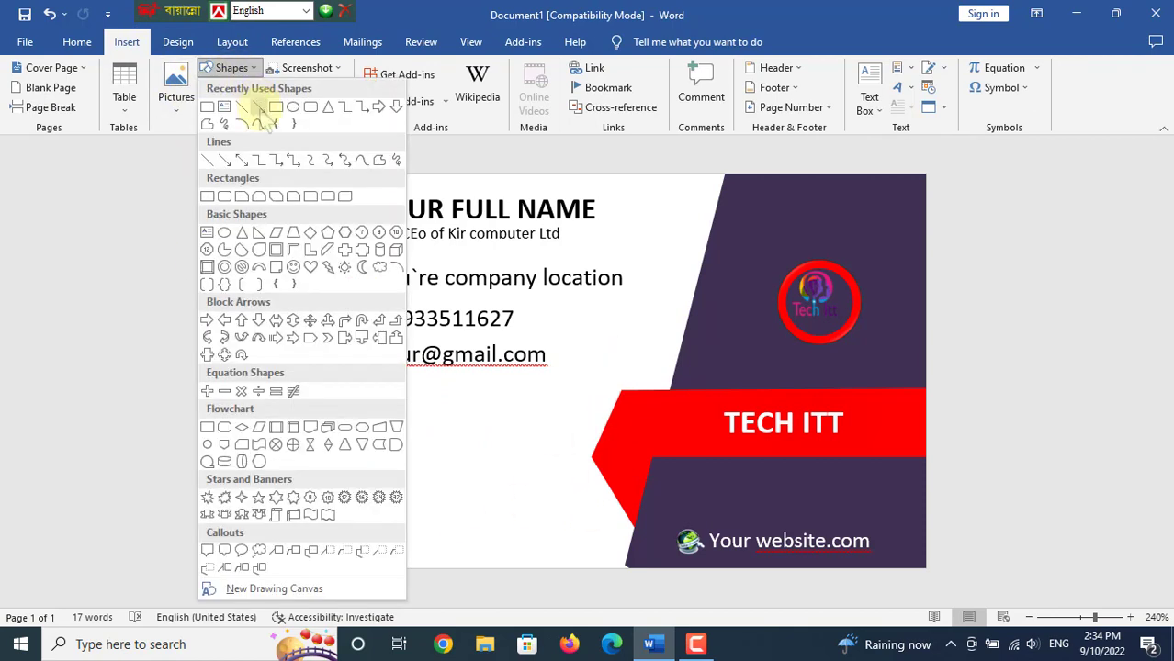
click(293, 107)
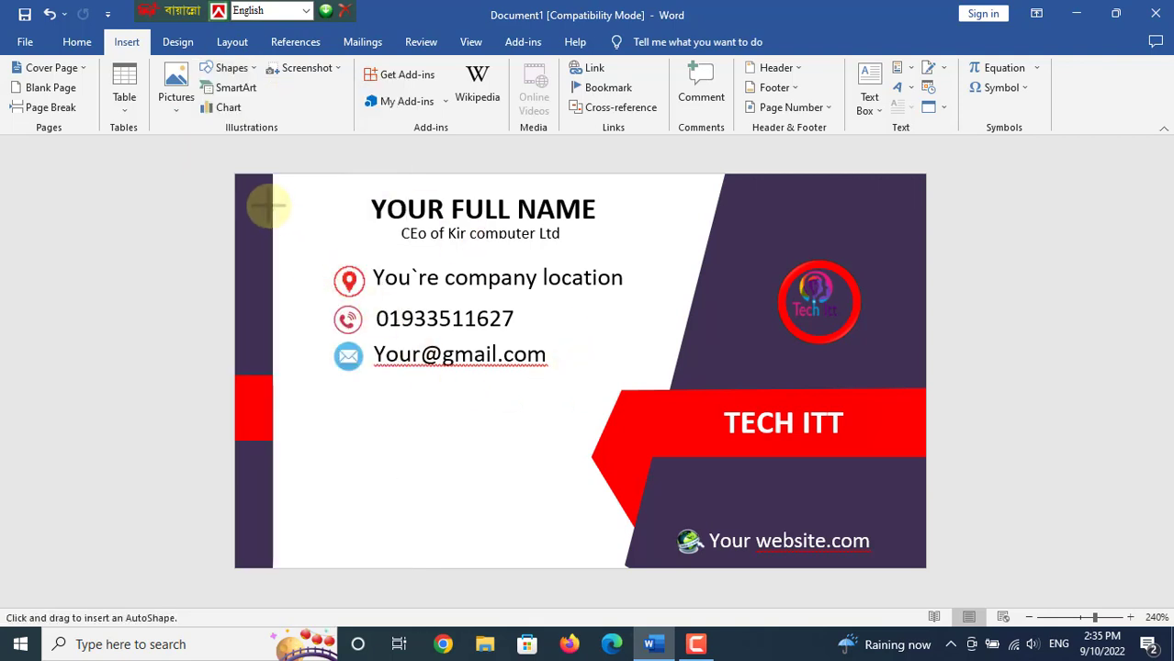
mouse_move(237, 174)
mouse_down()
mouse_move(728, 539)
mouse_move(925, 571)
mouse_up()
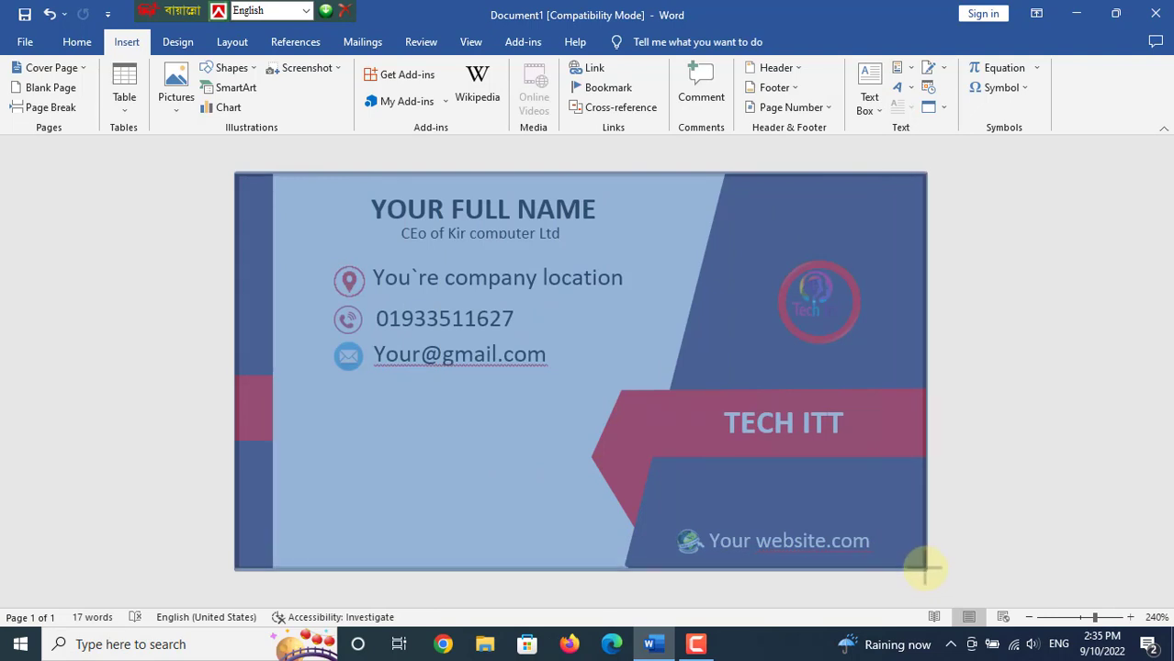
drag(925, 571, 921, 566)
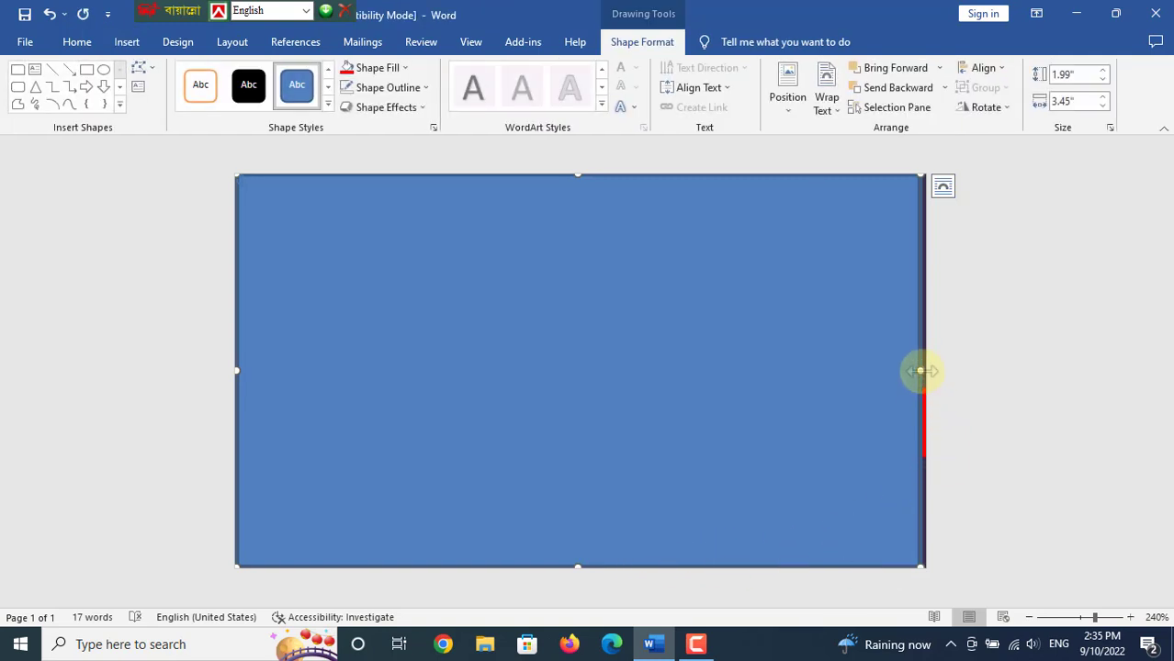
drag(920, 370, 929, 375)
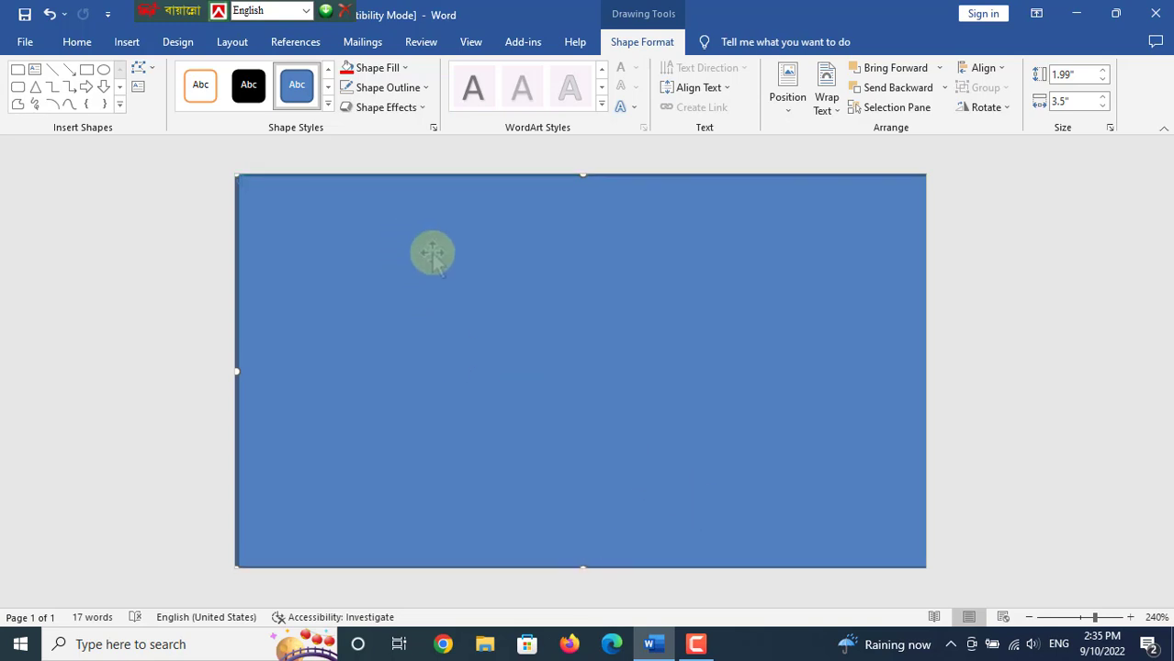
Give the big rectangle no outline and a light peach fill, then send it to back.
click(386, 87)
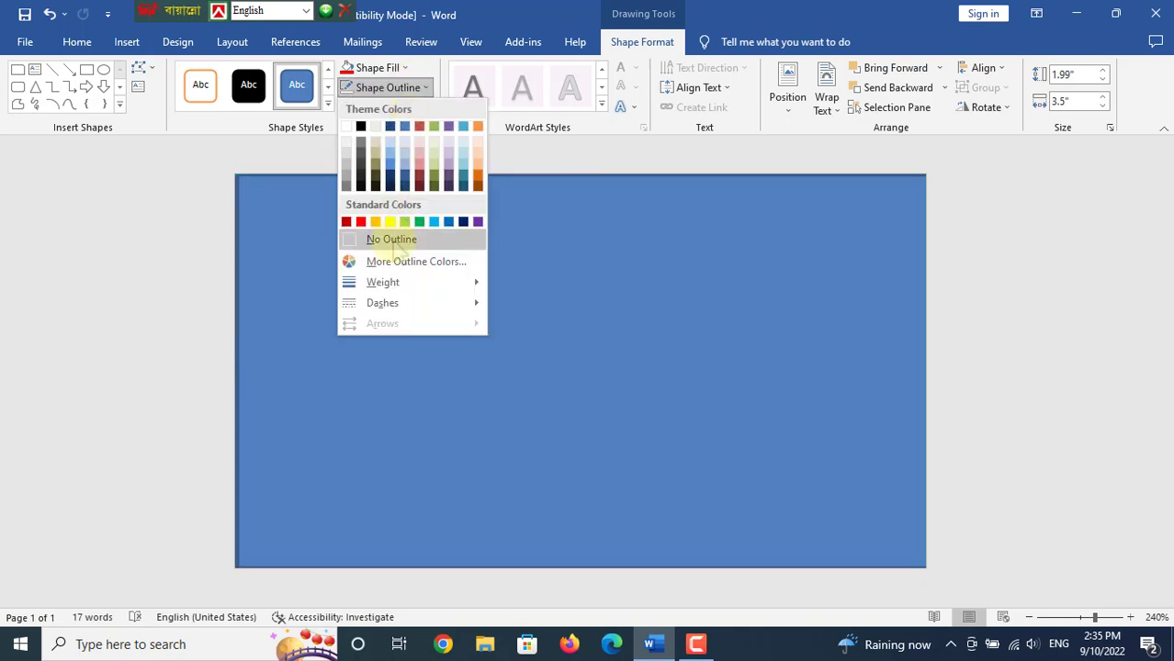
click(372, 239)
click(404, 68)
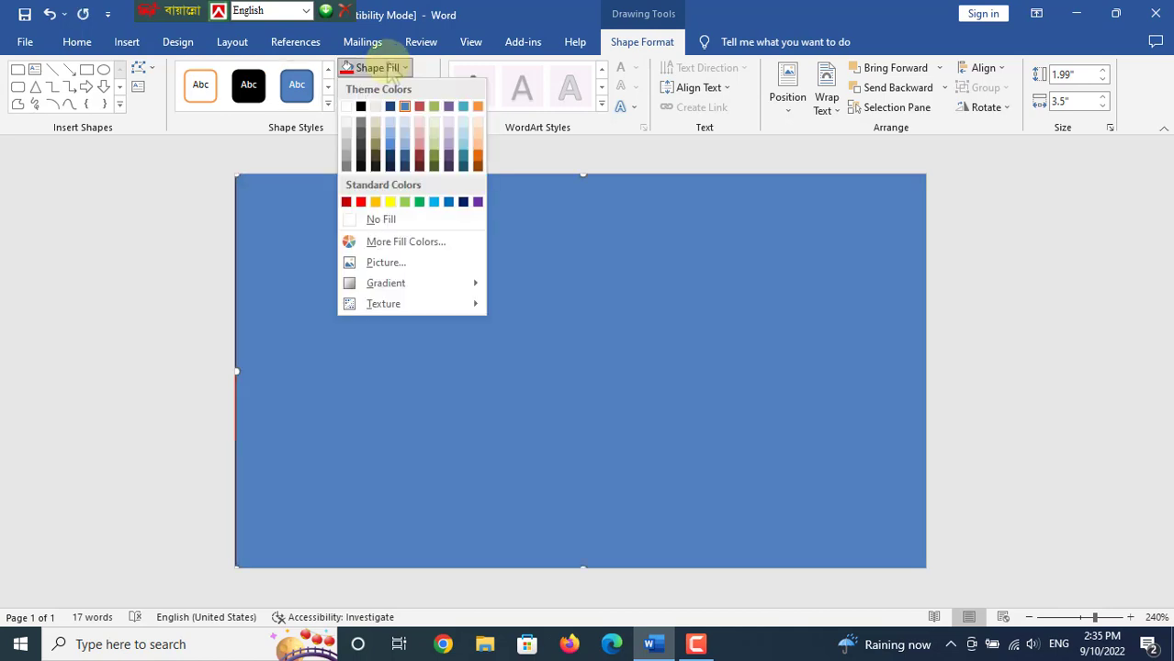
click(478, 121)
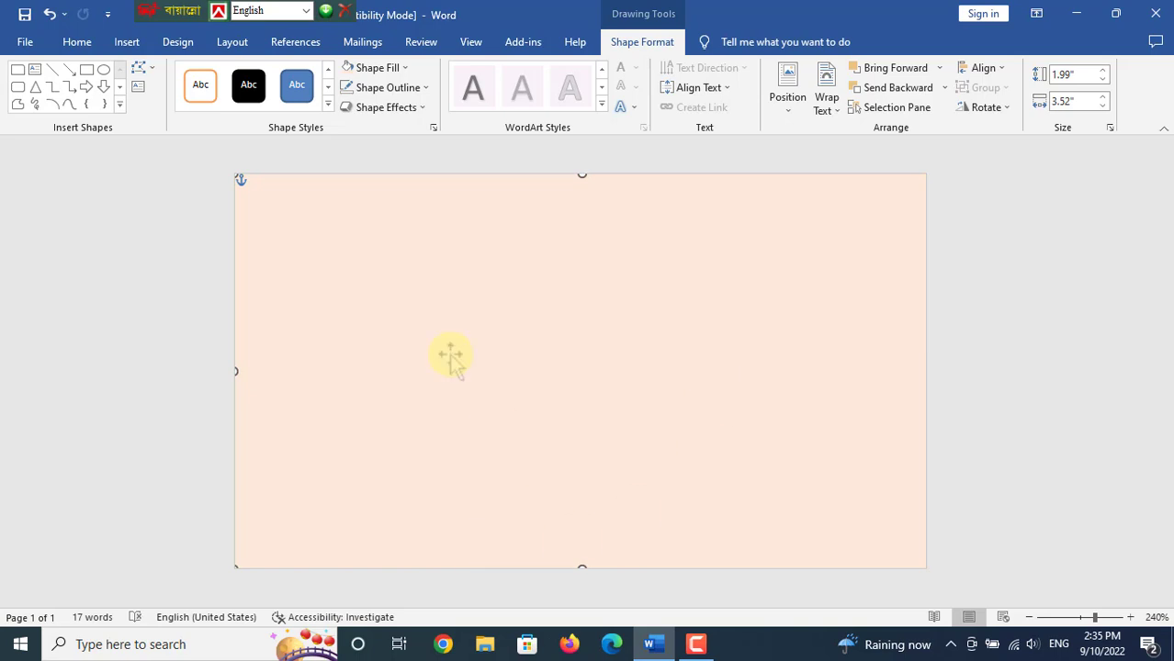
right_click(441, 312)
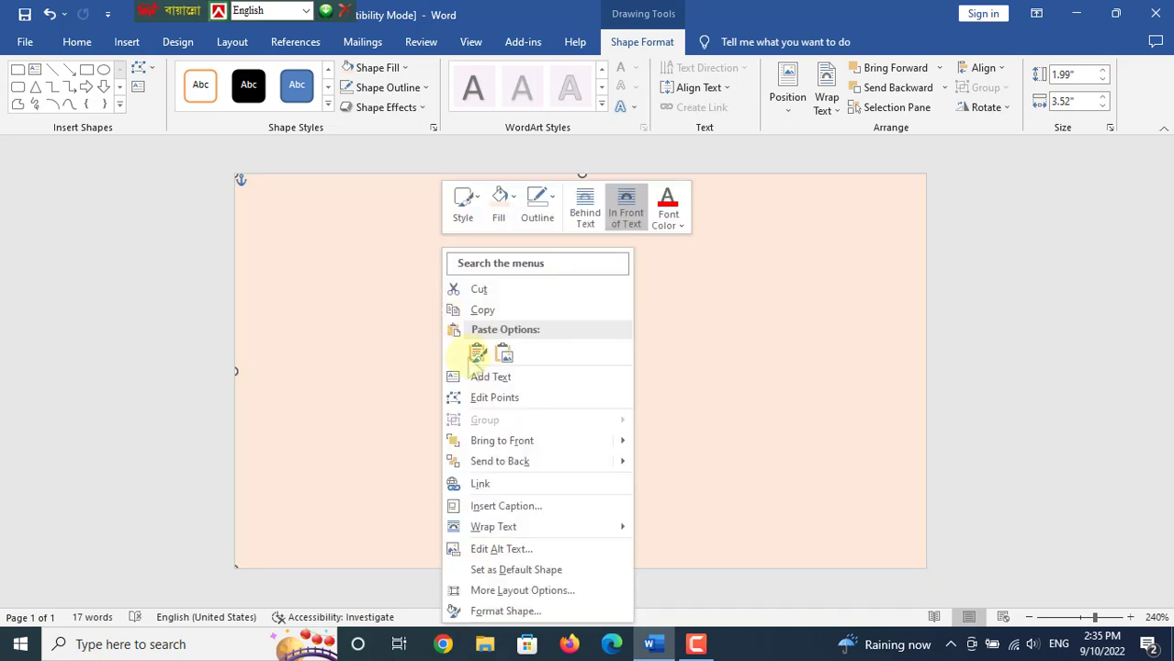
click(541, 465)
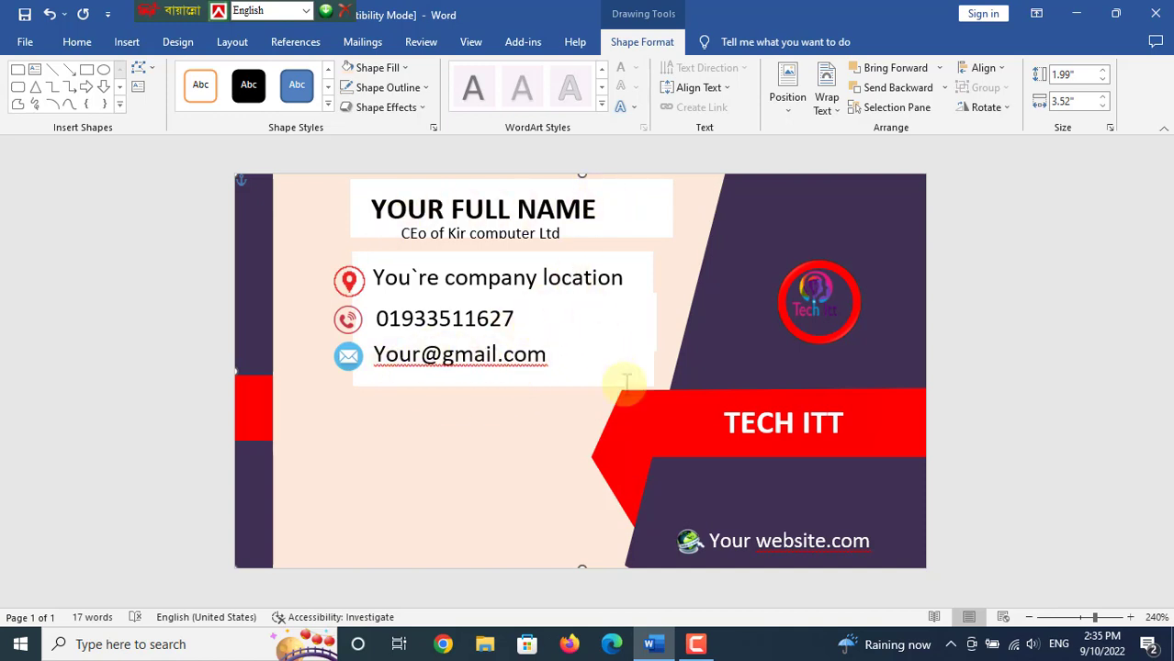
Set the name and location text boxes to No Fill, enlarging the name box to include the title.
click(625, 203)
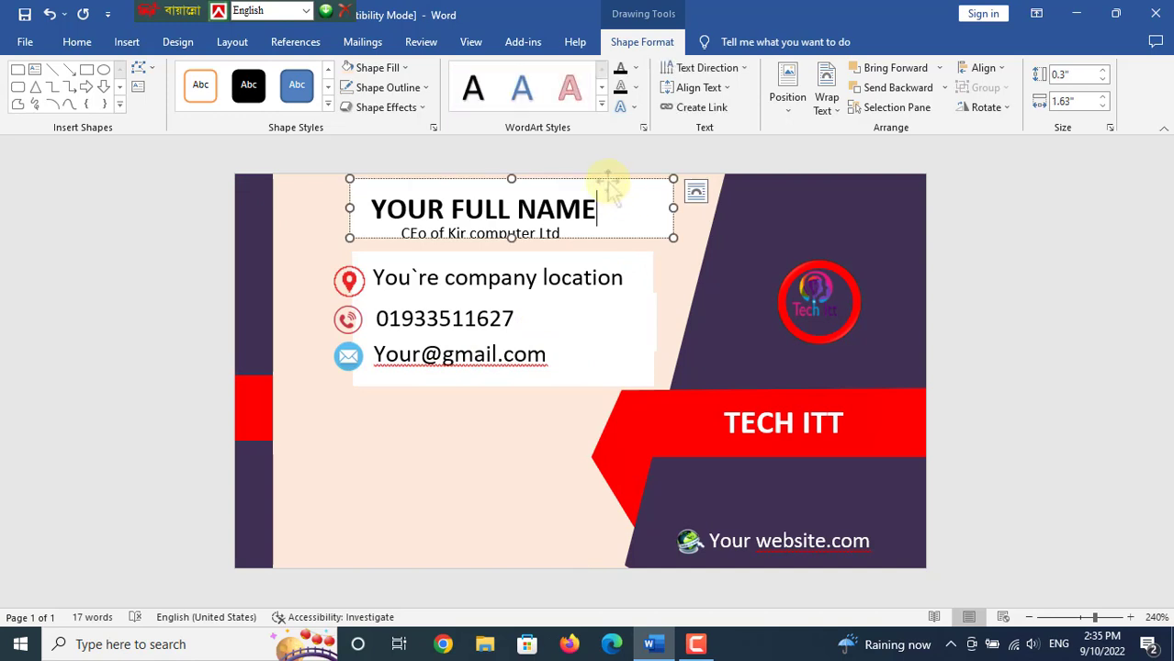
click(404, 68)
click(380, 220)
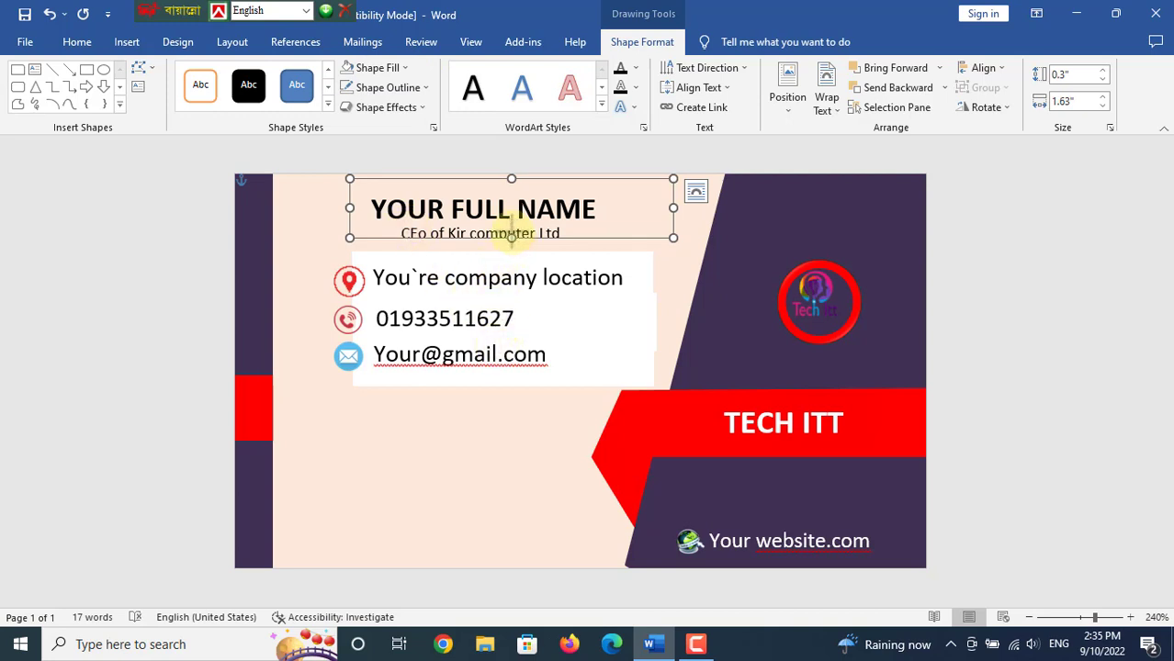
drag(512, 238, 511, 256)
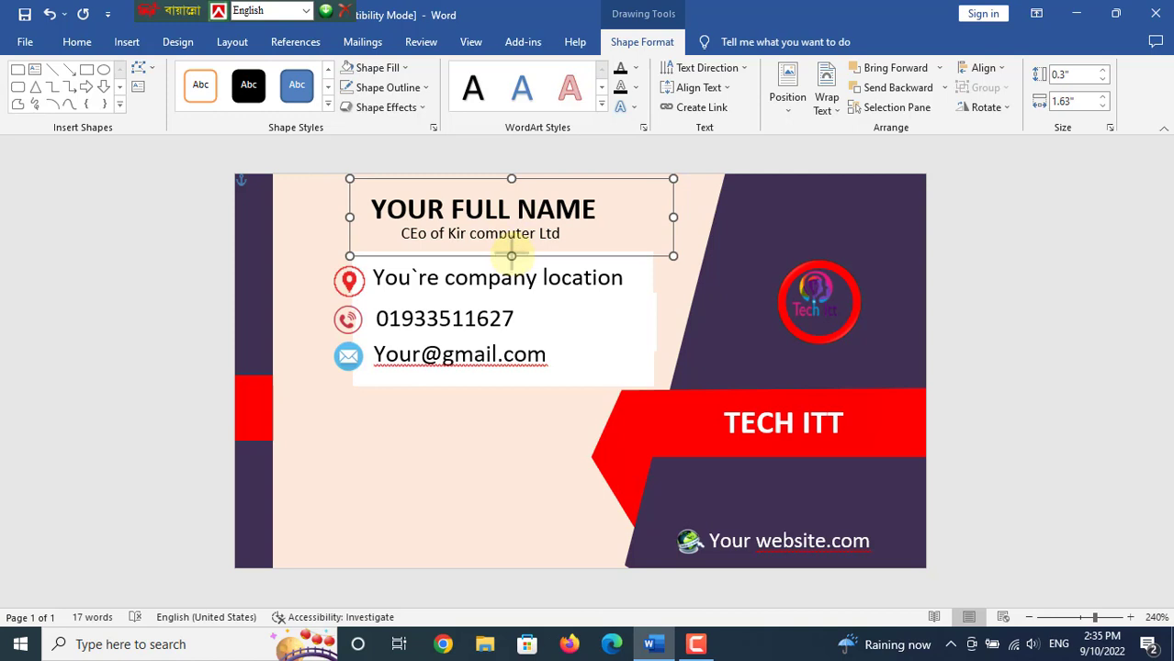
click(582, 271)
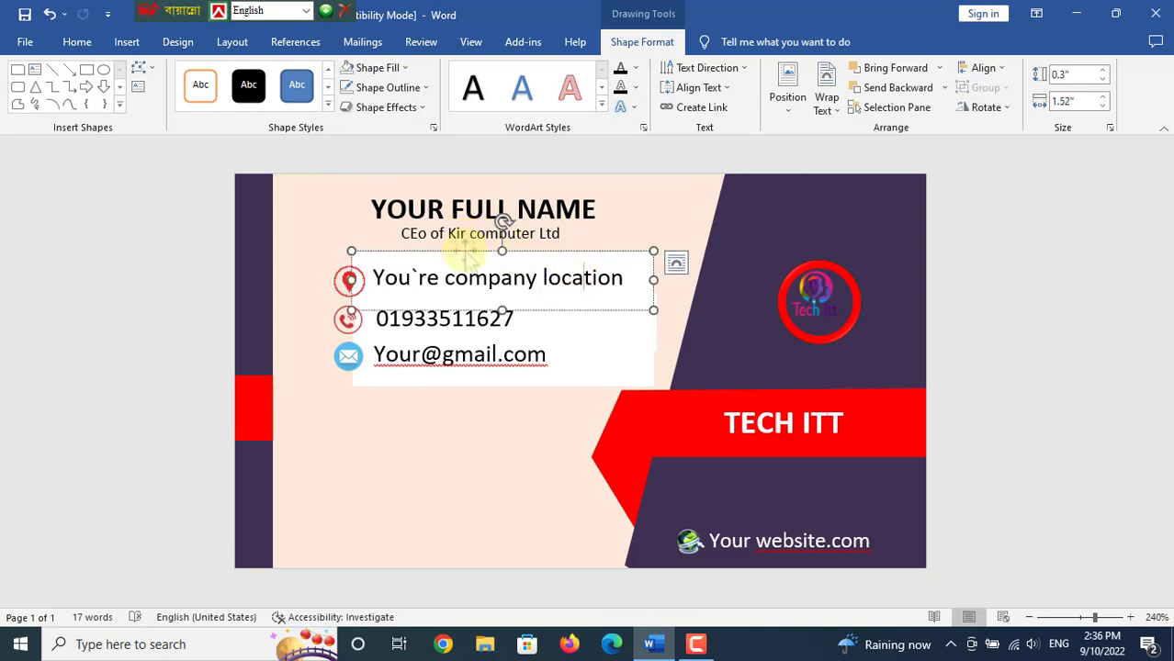
click(395, 67)
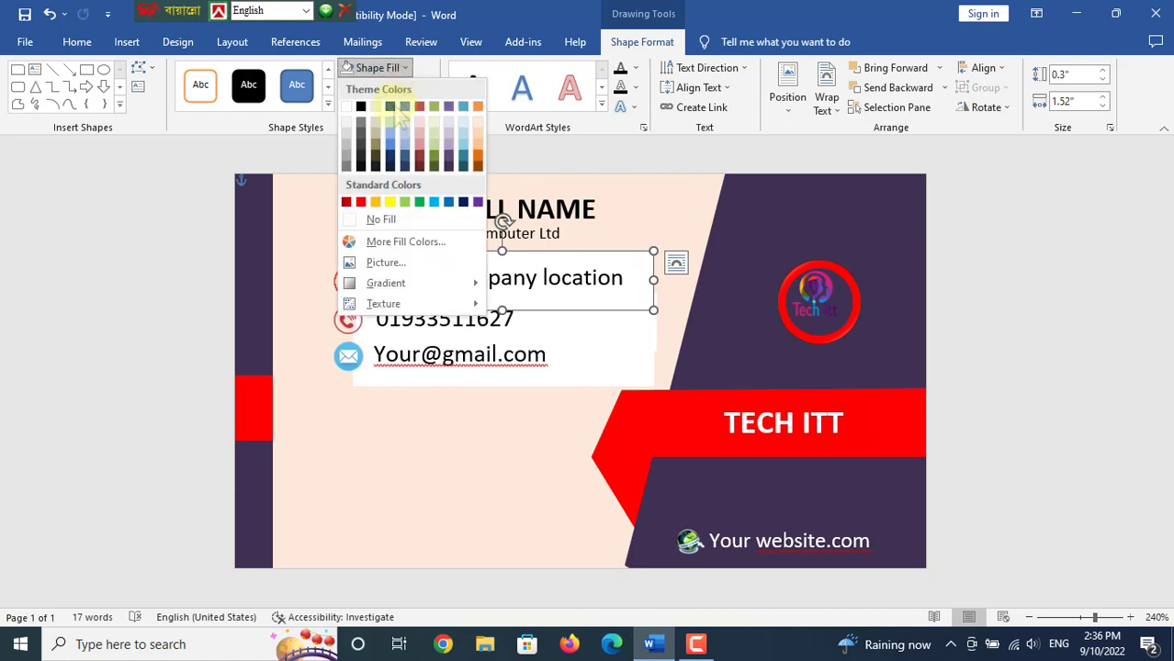
click(372, 220)
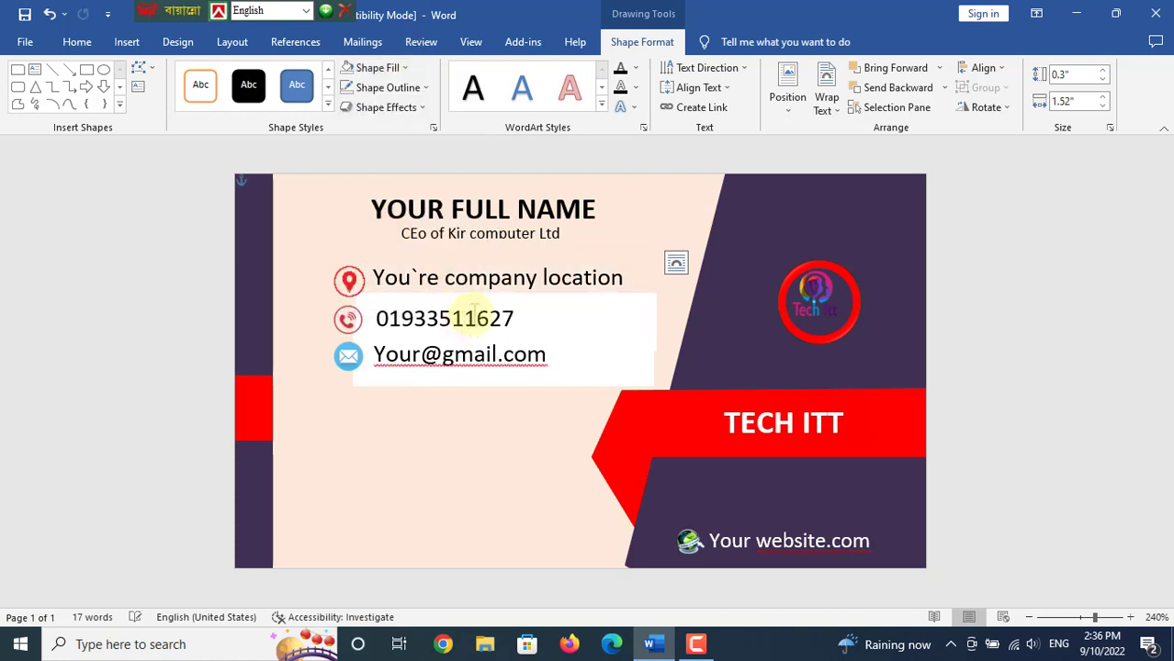
Set the phone and e-mail text boxes to No Fill.
click(595, 332)
click(588, 308)
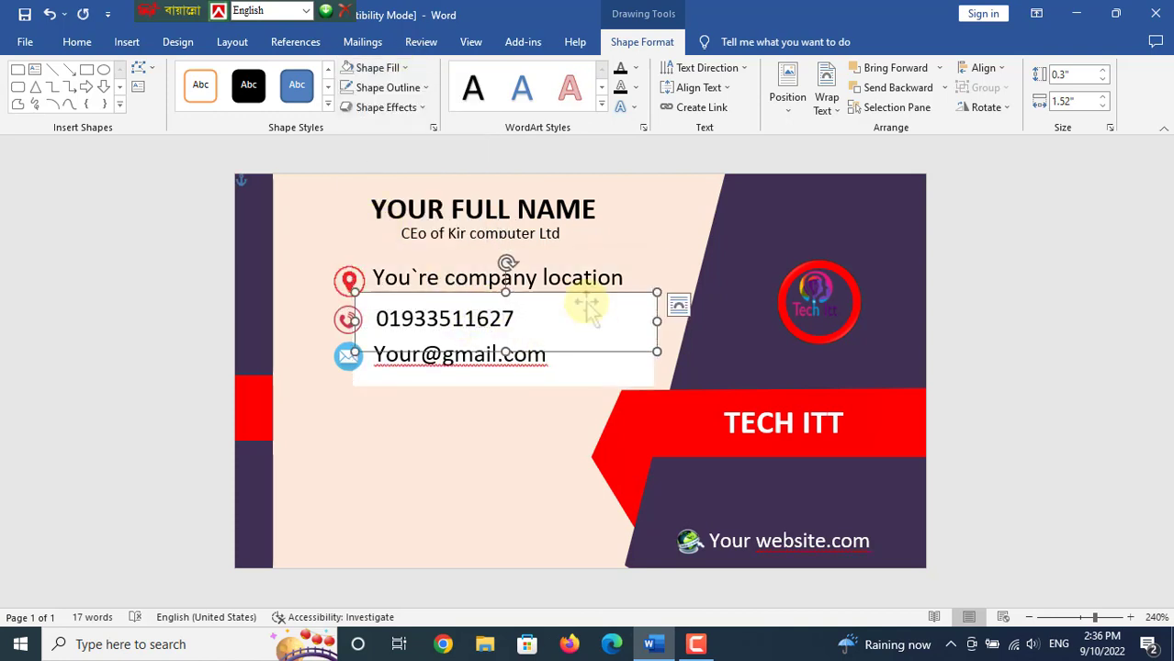
click(377, 67)
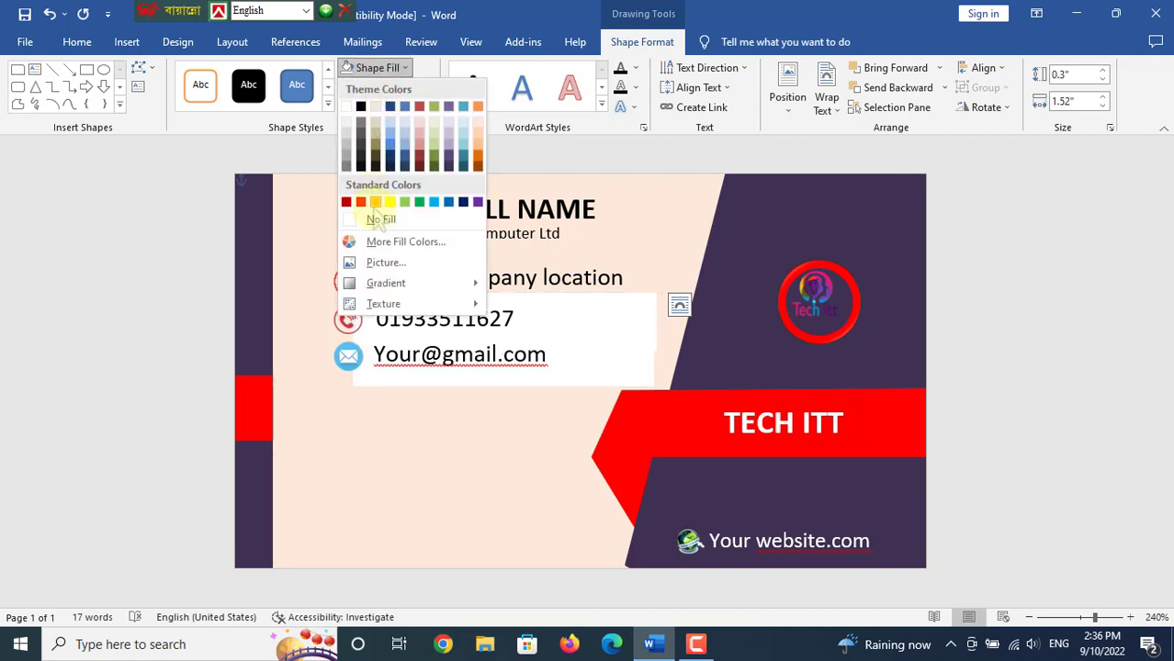
click(379, 219)
click(586, 342)
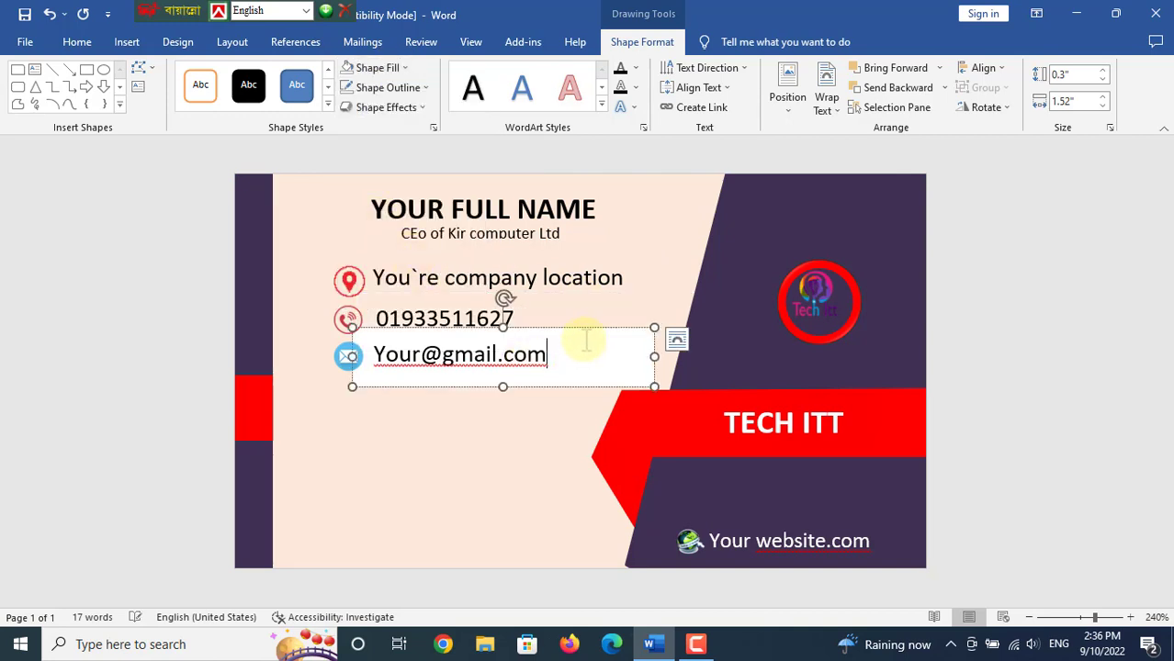
click(377, 68)
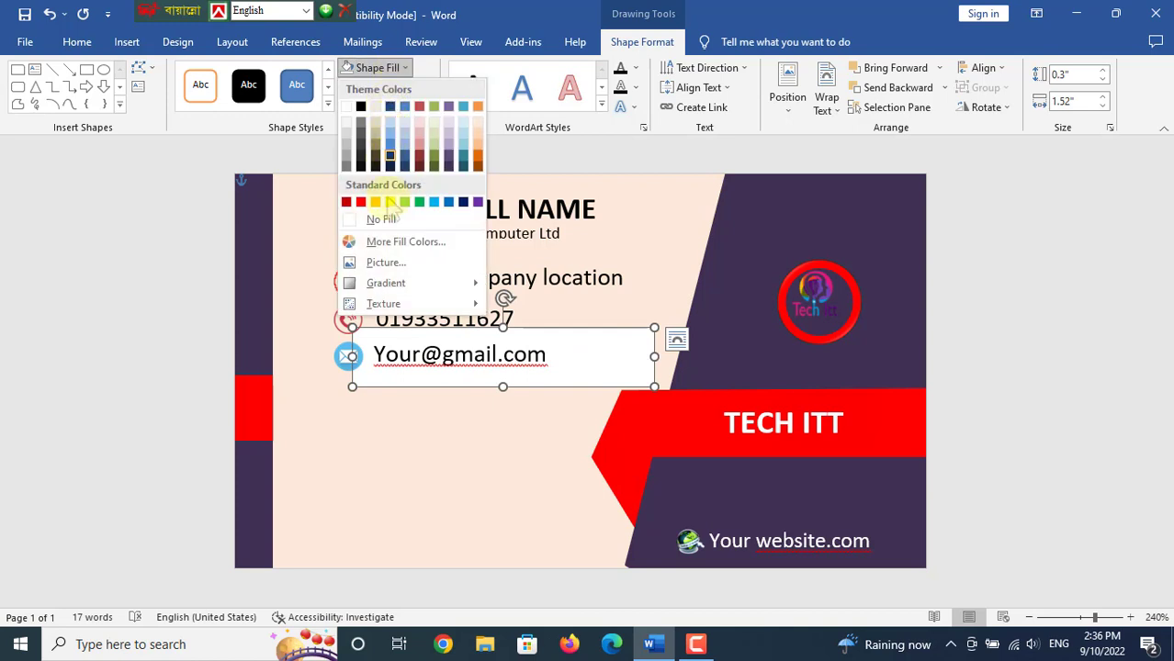
click(381, 219)
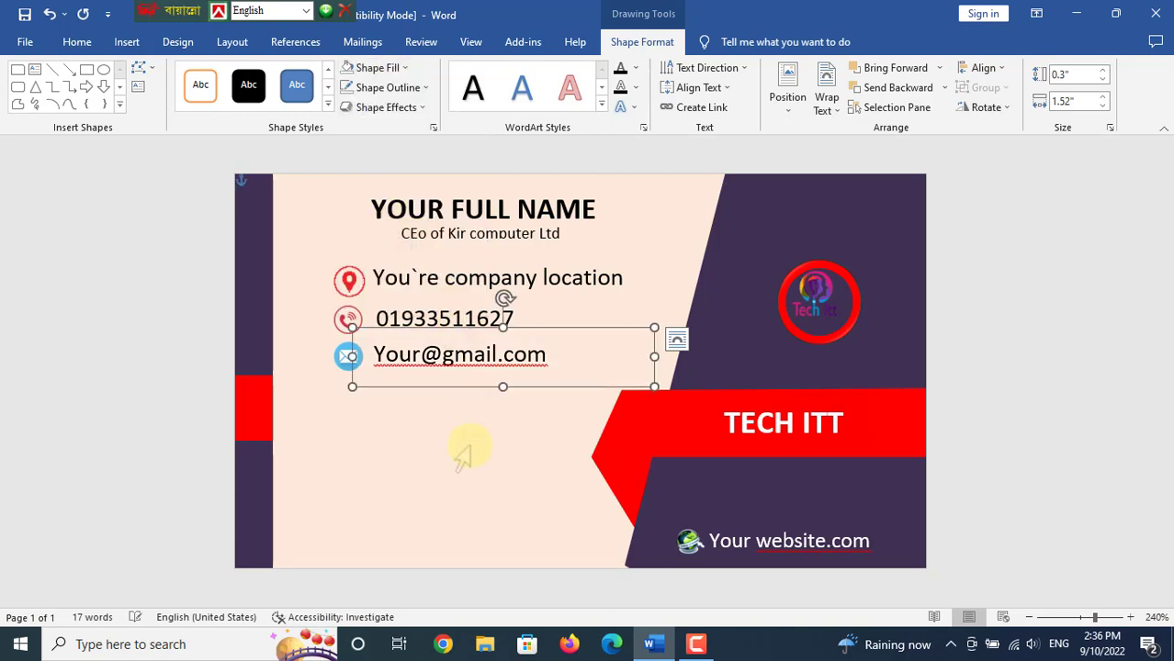
click(418, 447)
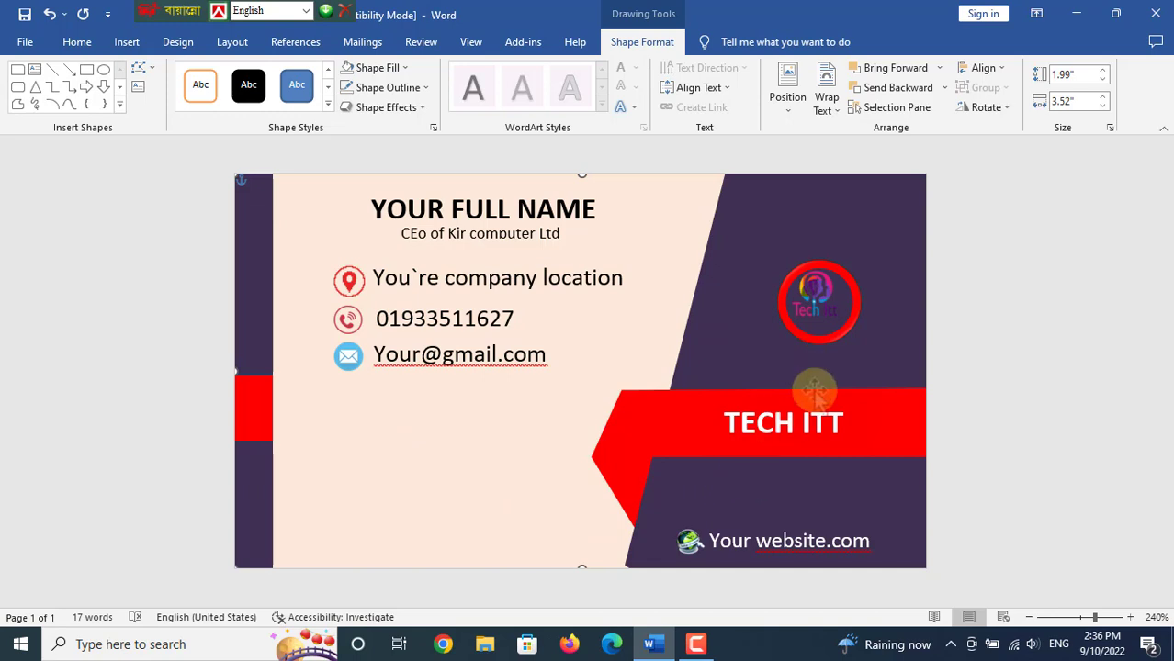
Select the purple right-side panel and browse its shadow effects.
click(786, 206)
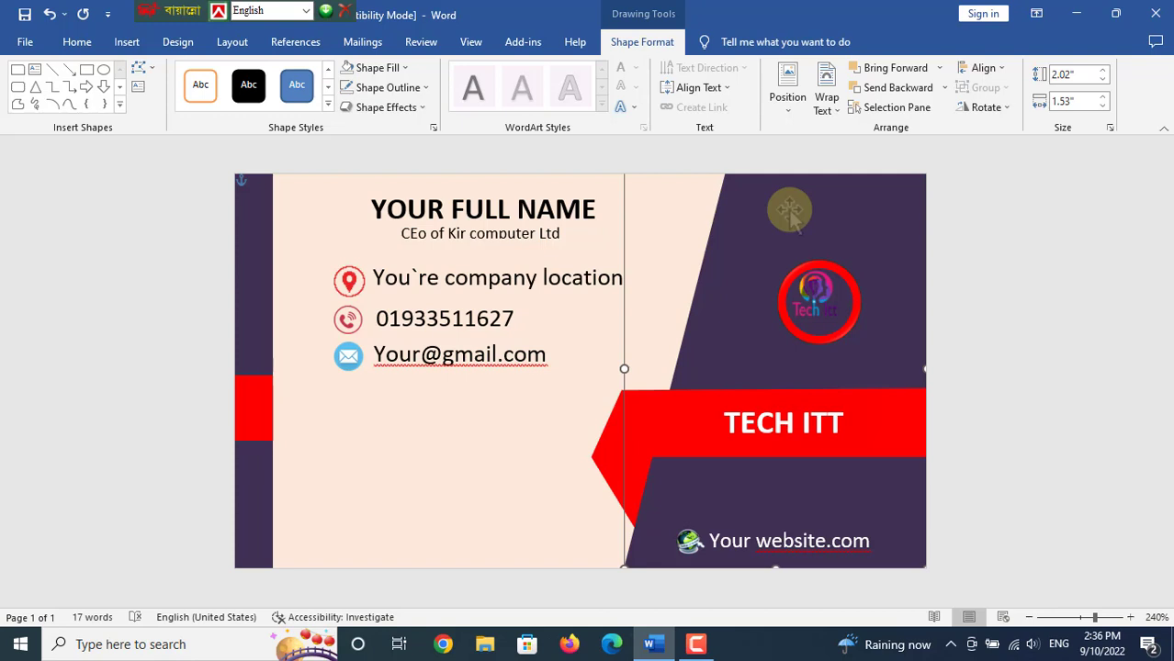
click(424, 109)
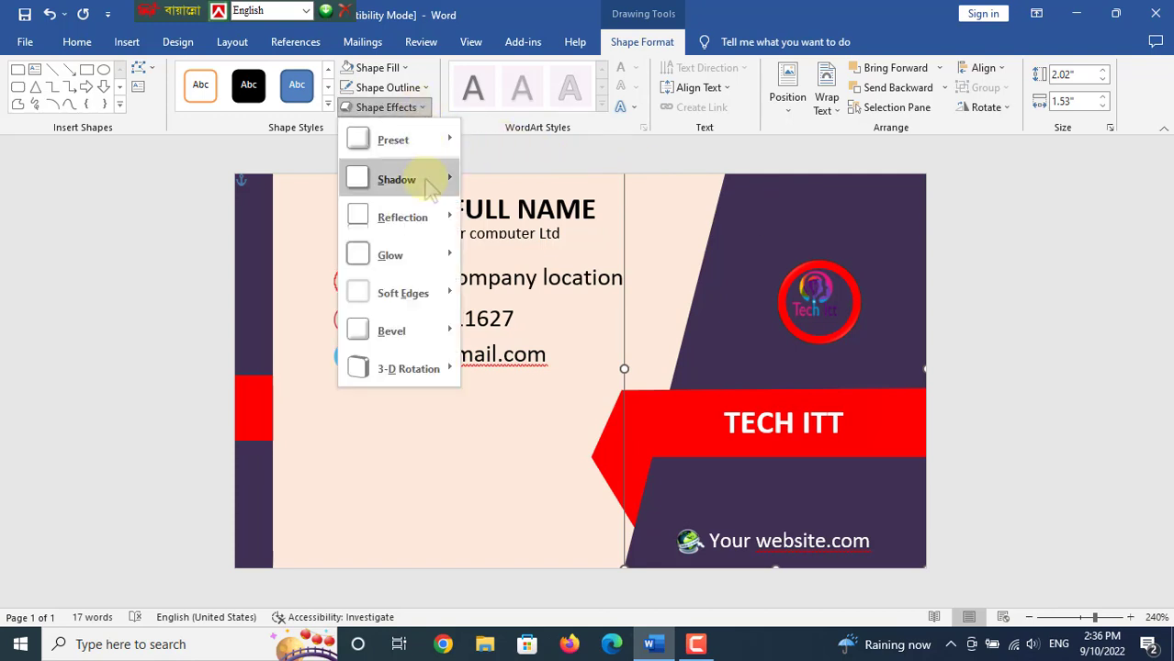
mouse_move(428, 183)
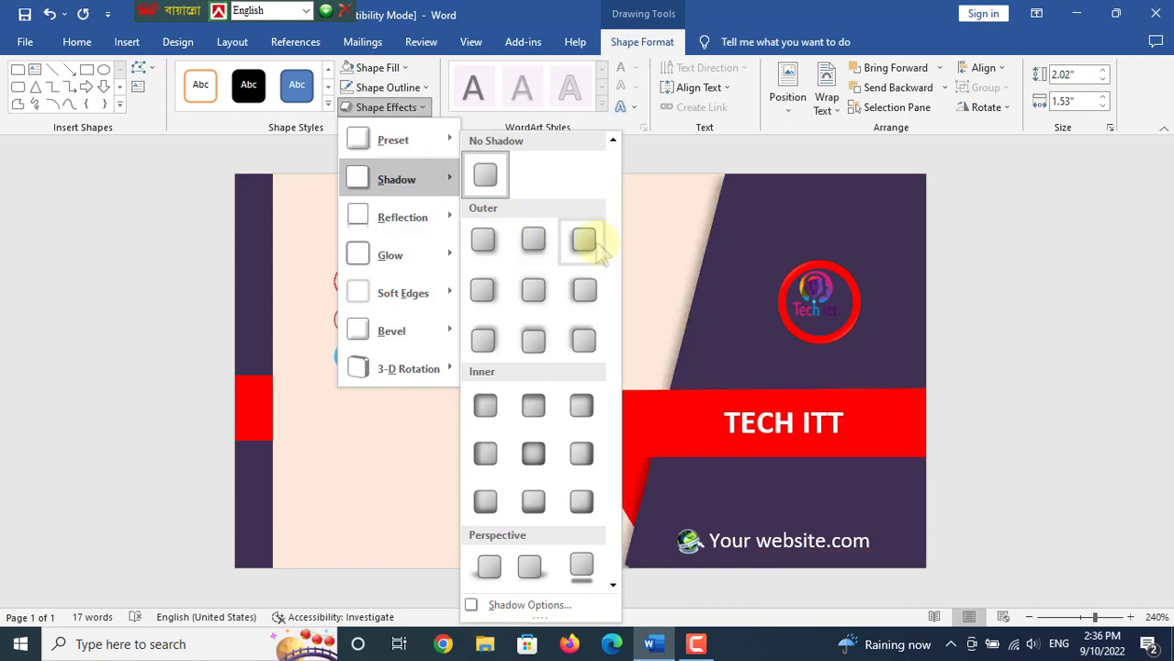
click(673, 313)
click(674, 313)
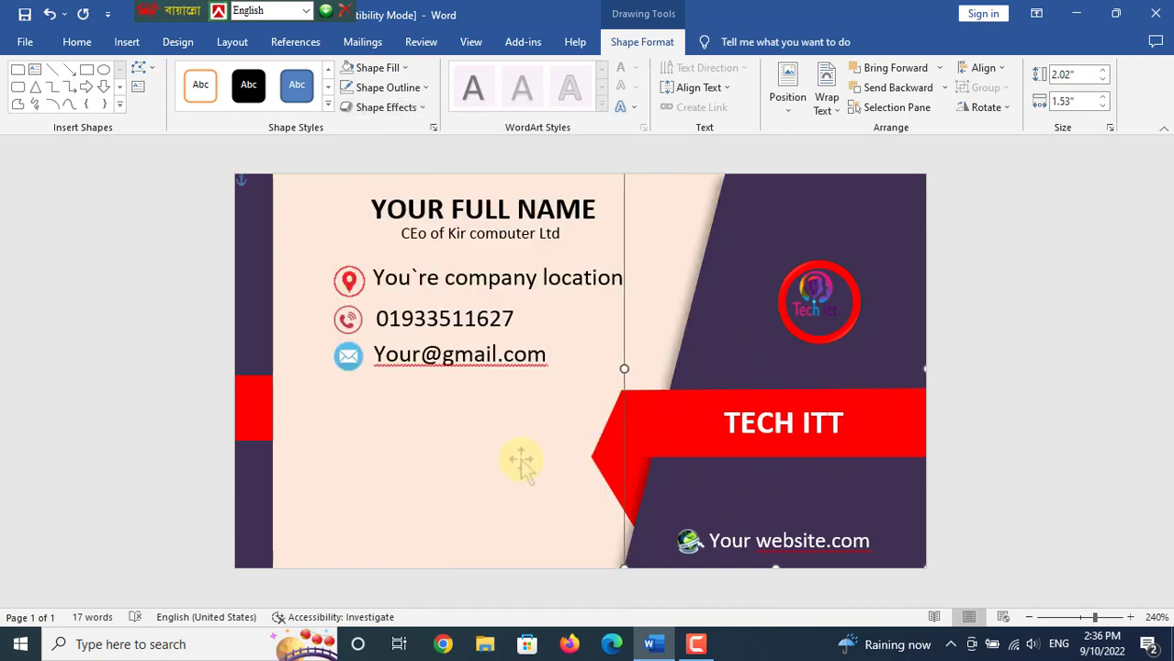
Apply the first Outer drop shadow preset to the red TECH ITT banner.
click(611, 444)
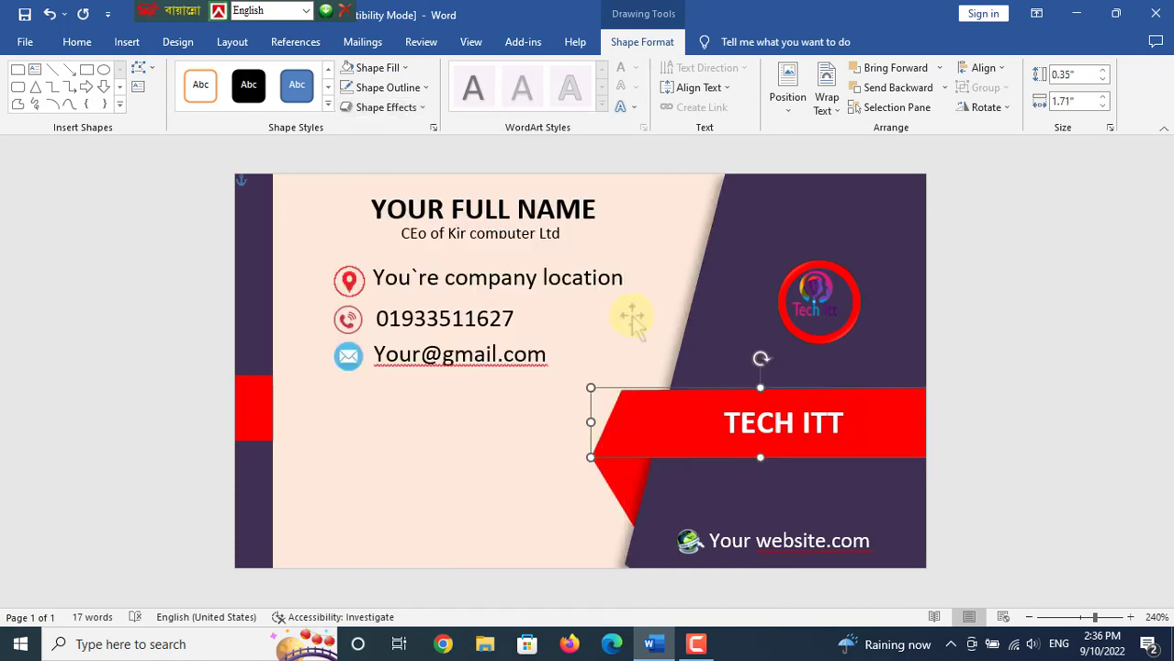
click(405, 108)
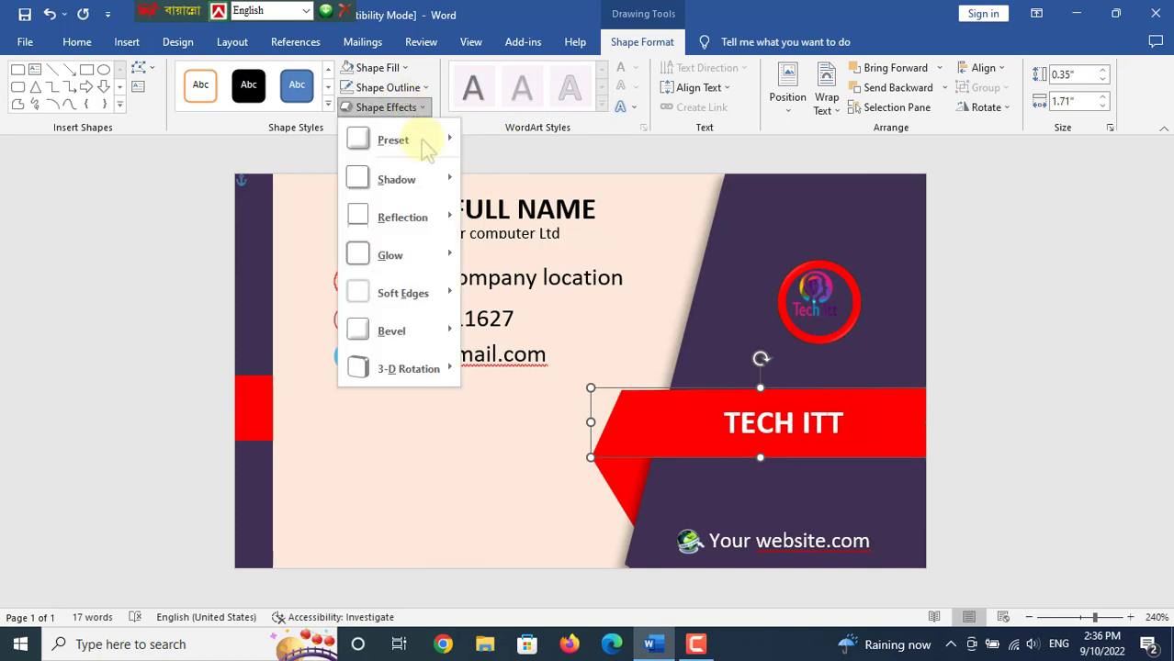
mouse_move(425, 181)
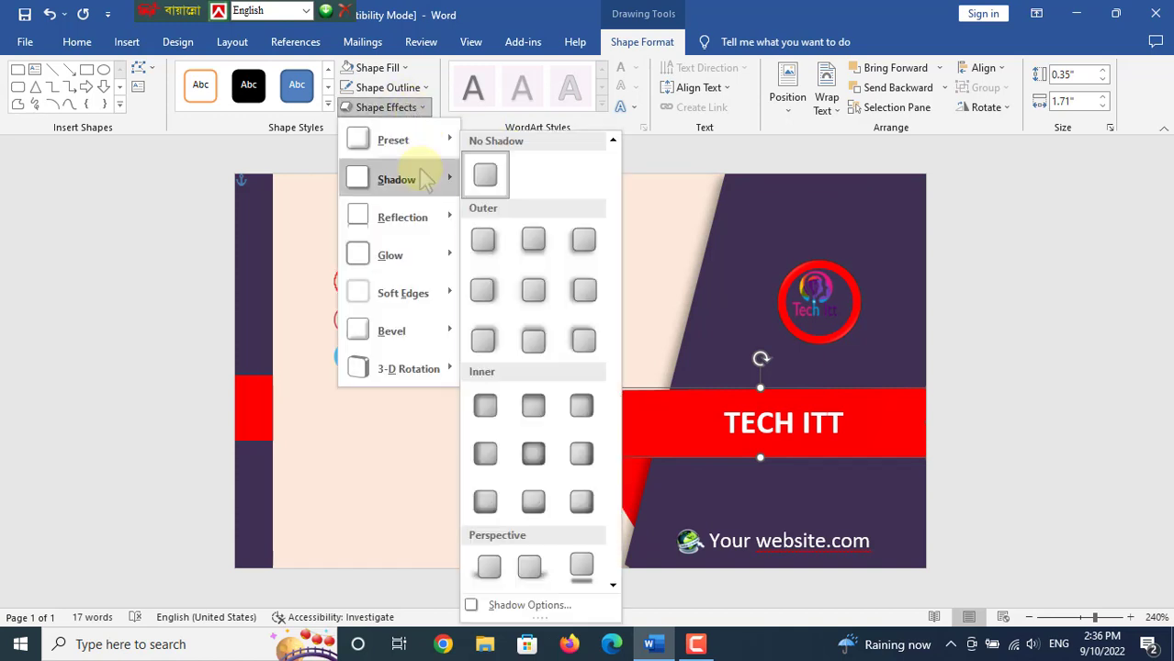
click(485, 241)
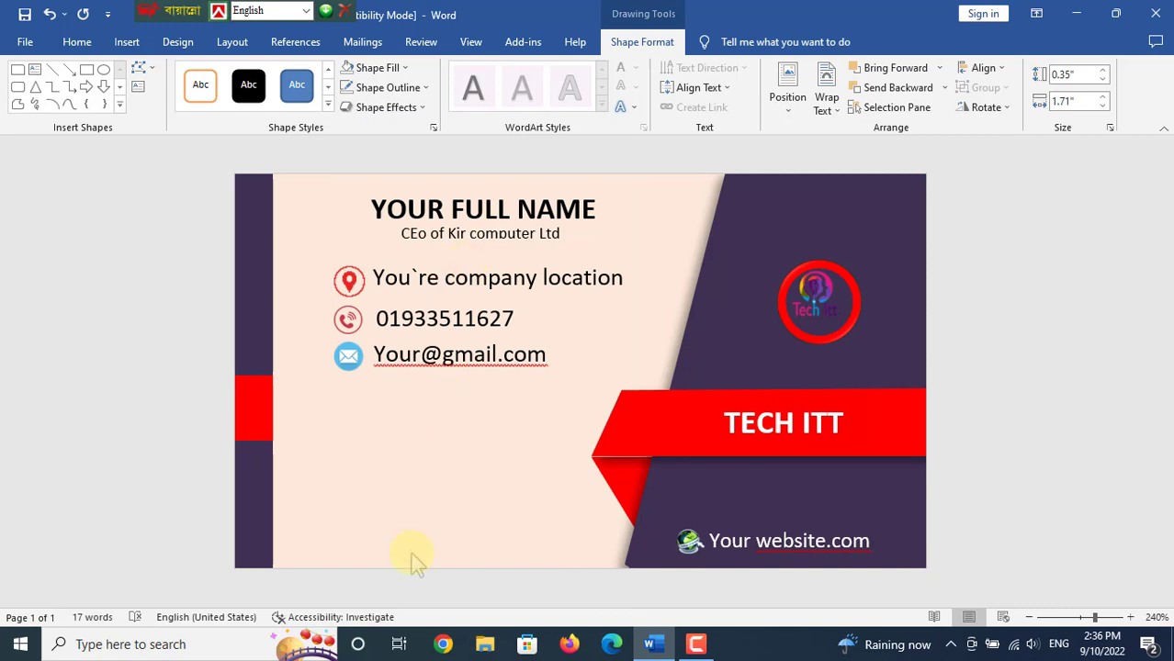
click(409, 455)
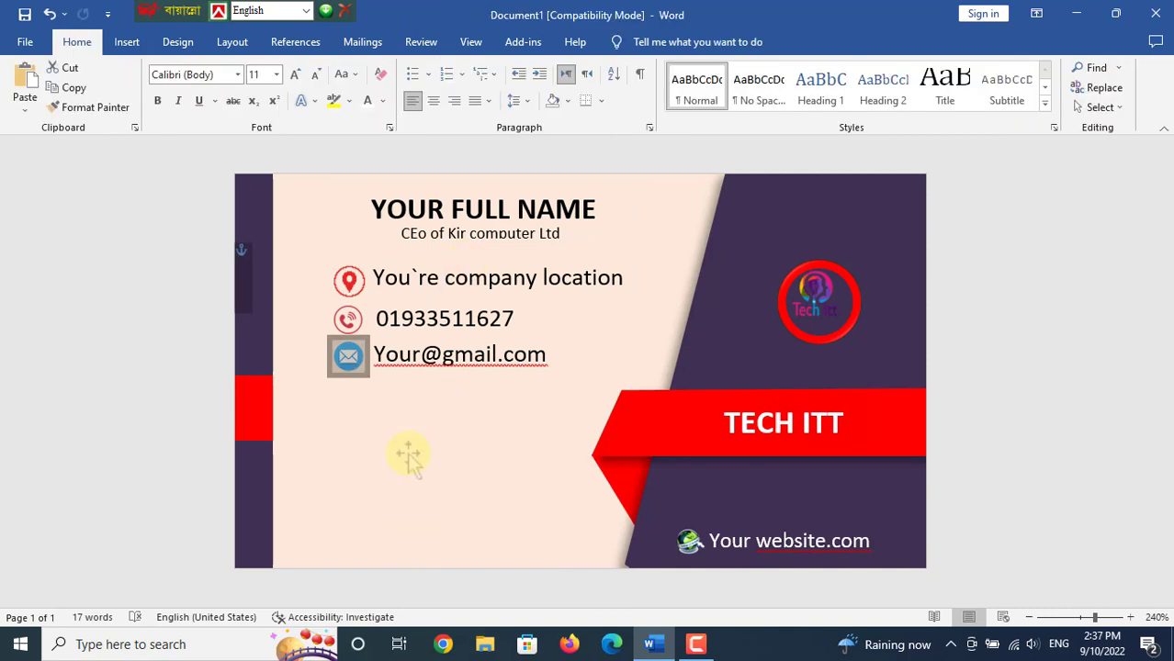
Apply a muted red Recolor swatch to the e-mail envelope icon, matching the other contact icons.
click(487, 475)
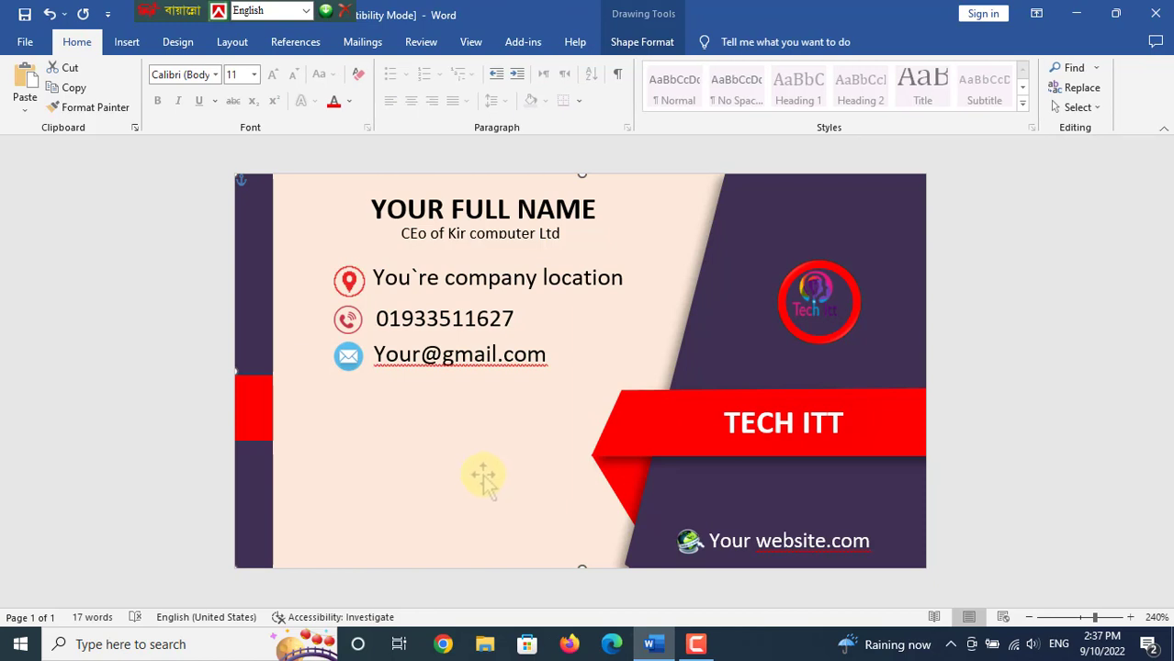
click(353, 367)
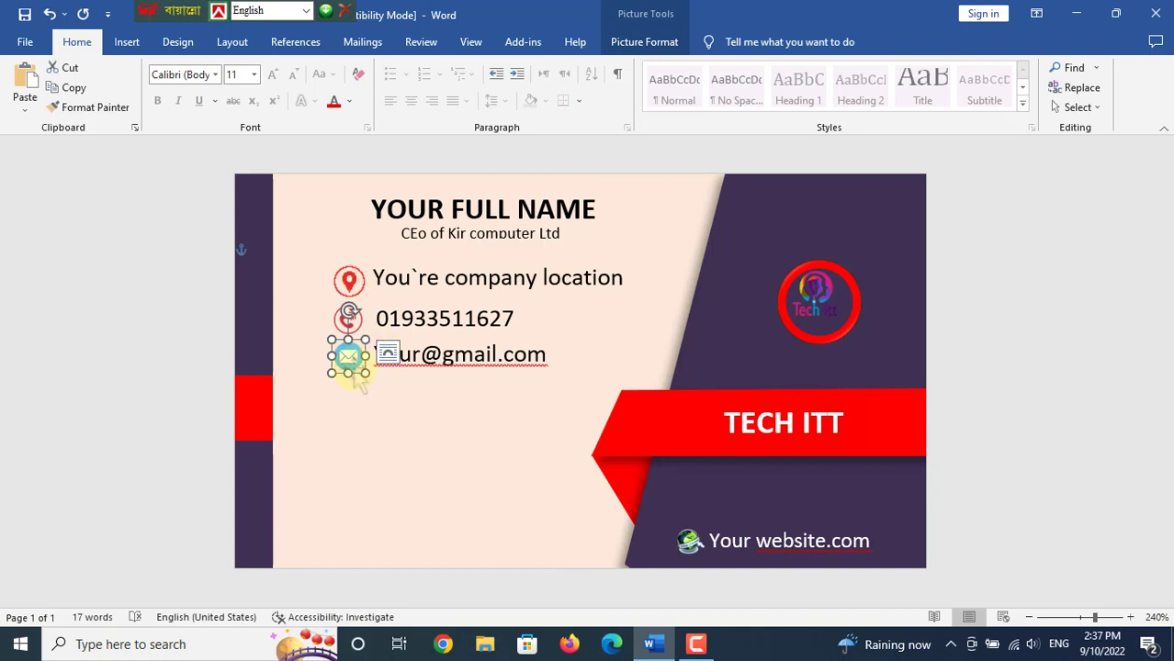
key(alt+n)
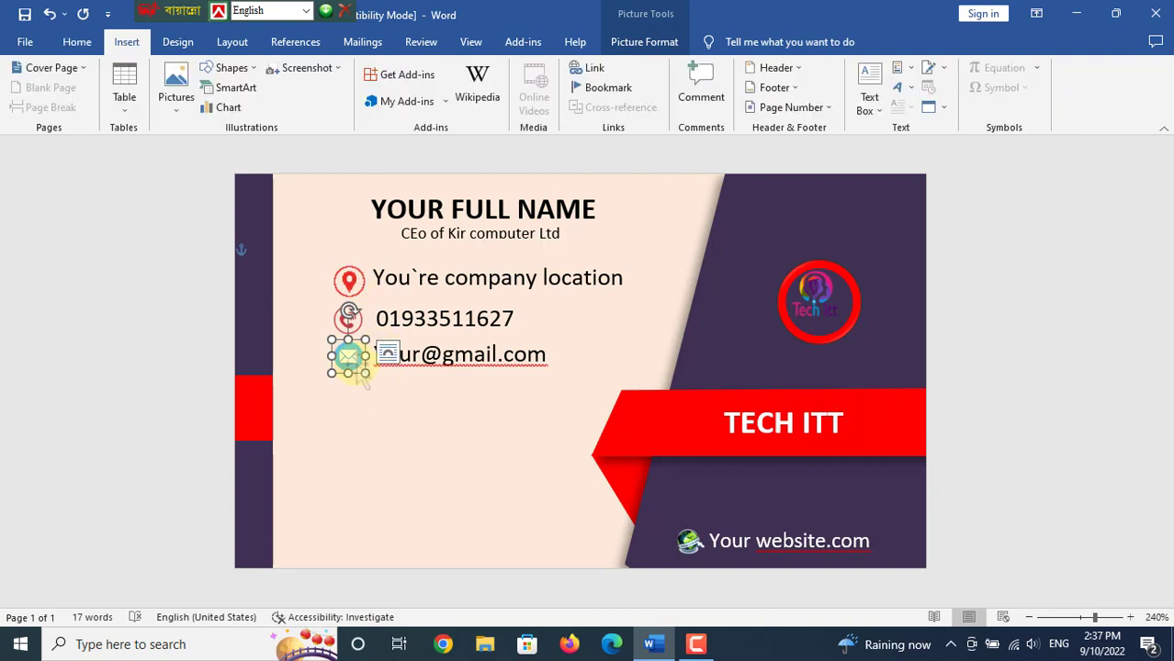
double_click(360, 371)
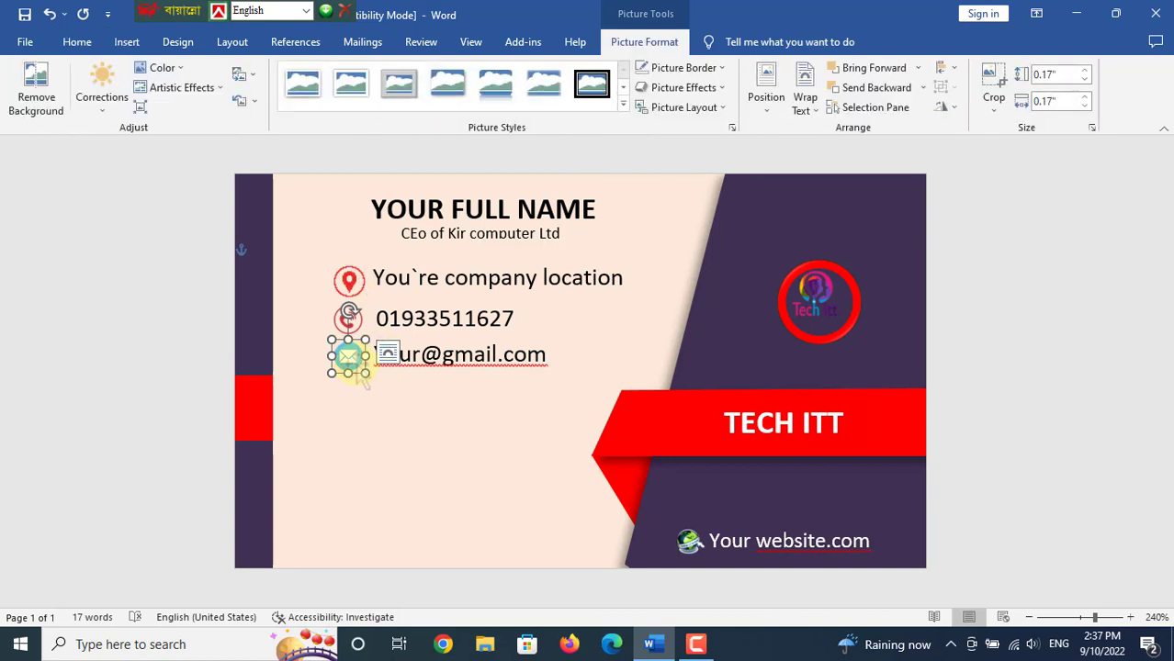
click(168, 68)
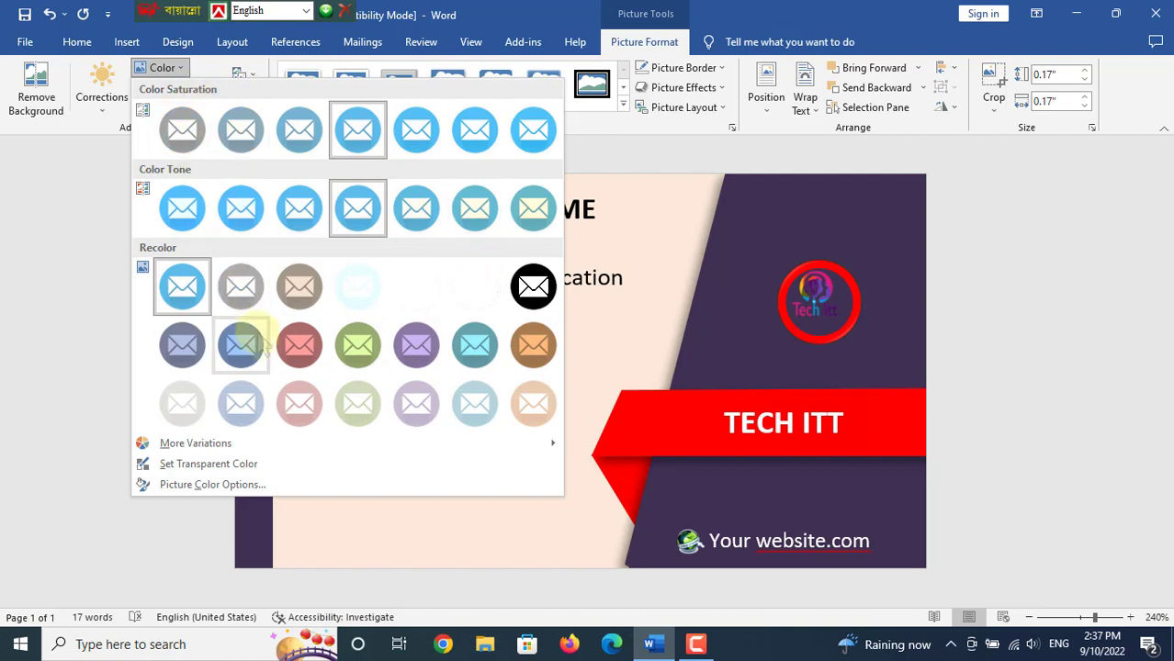
click(299, 345)
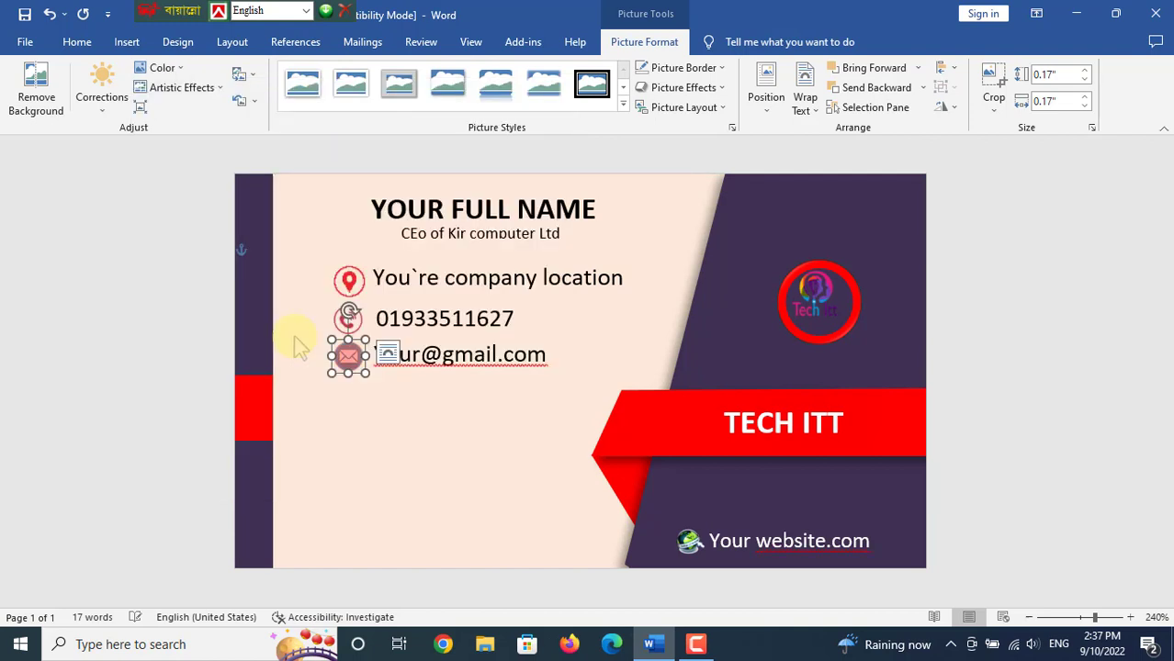
click(404, 459)
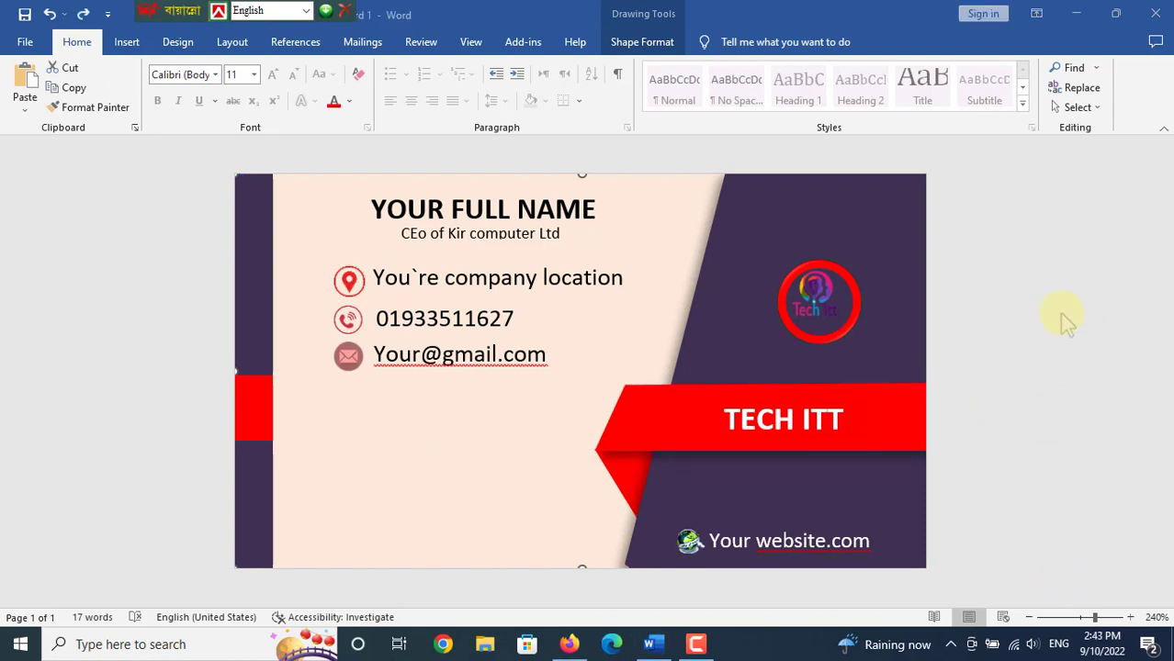
click(744, 406)
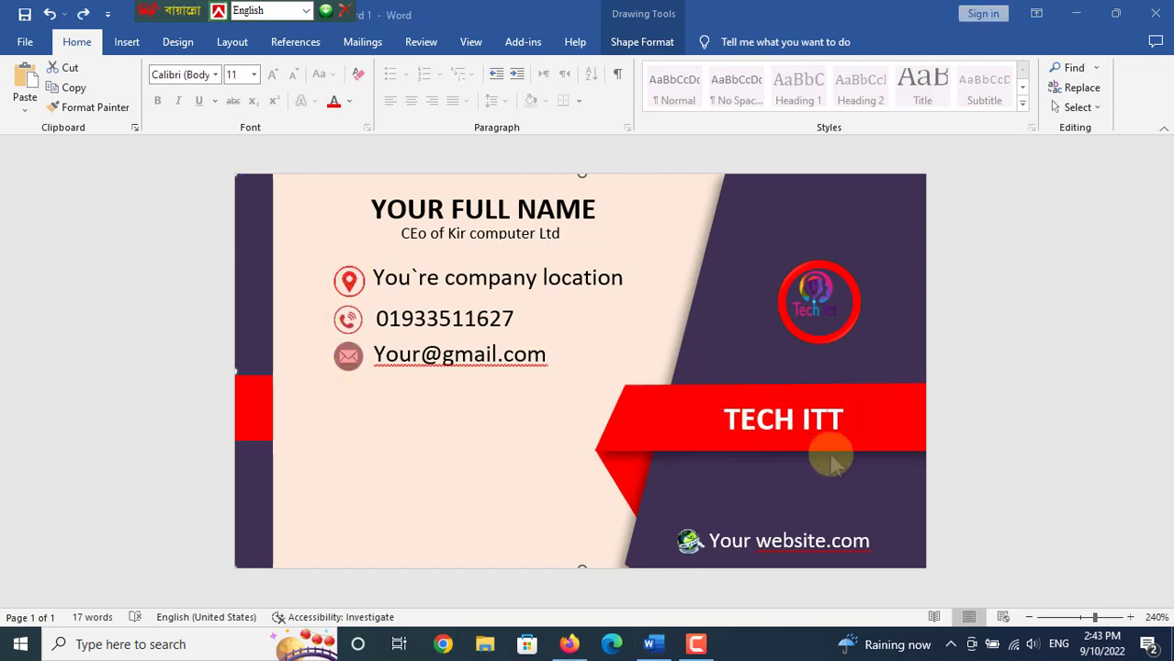
click(25, 43)
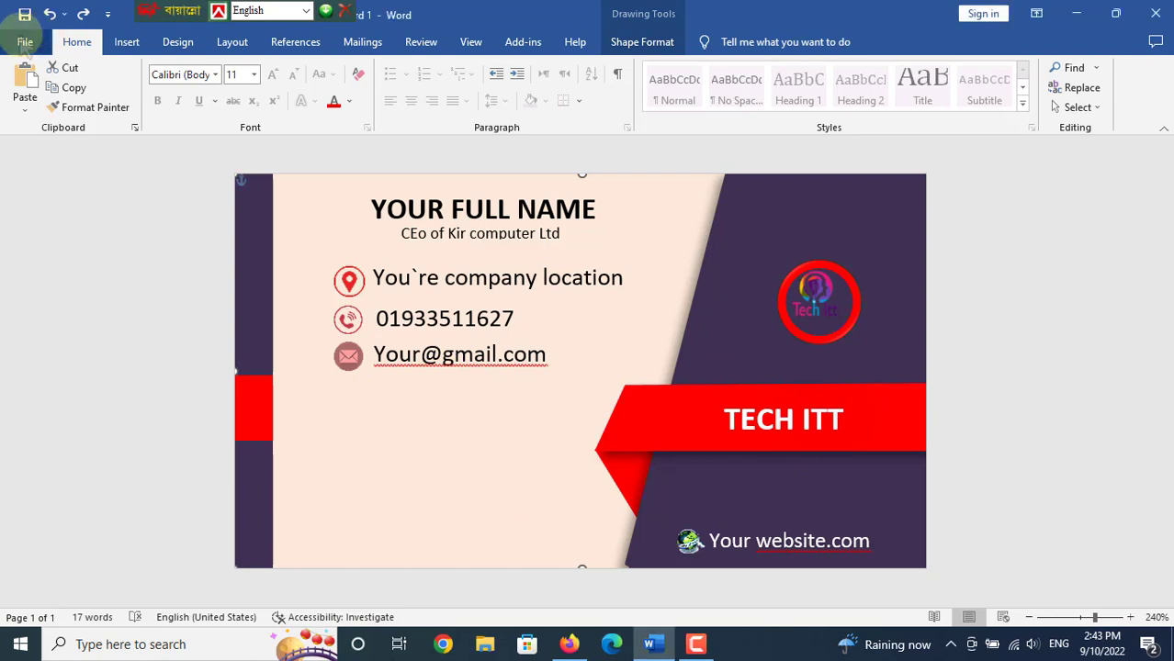
click(25, 43)
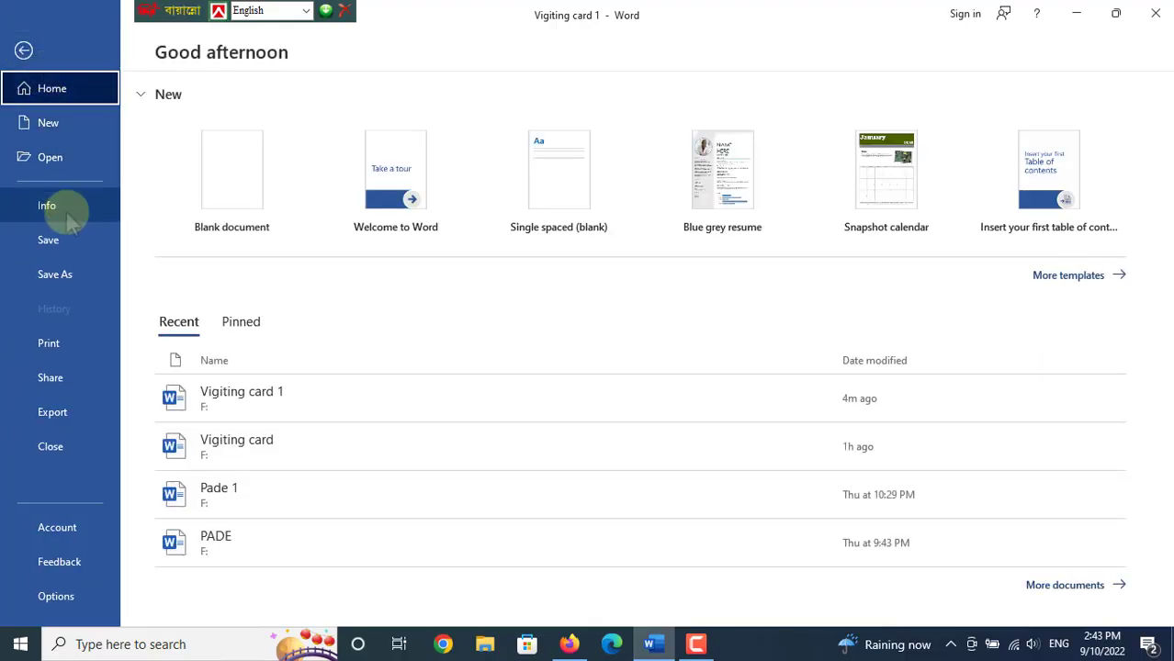
click(55, 357)
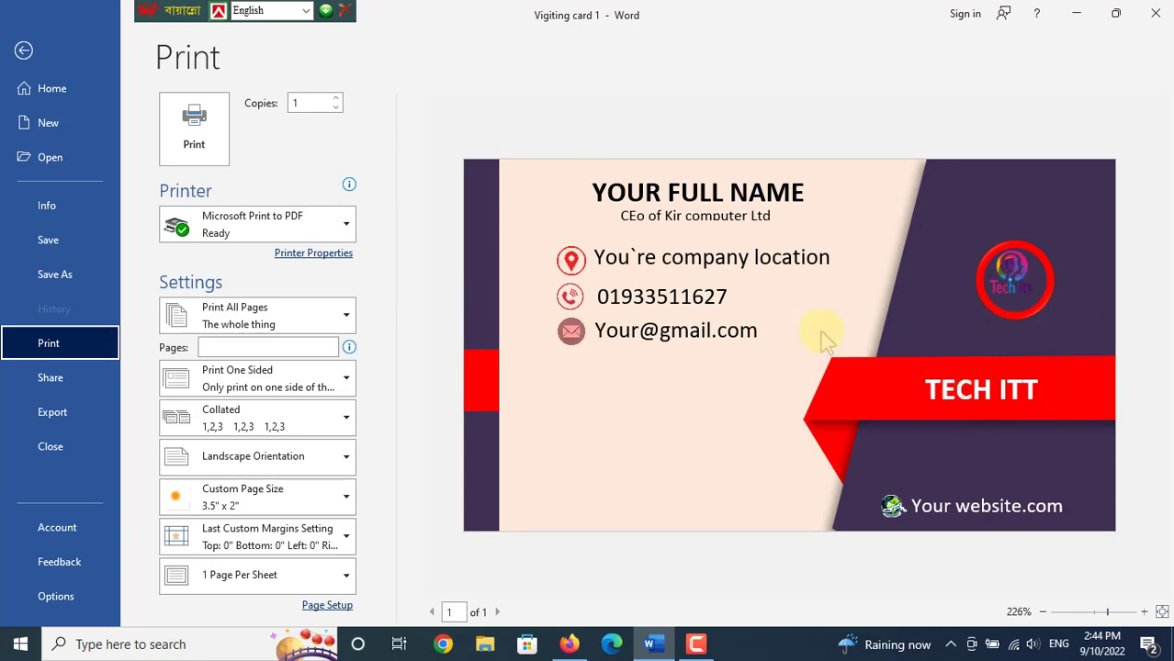
click(23, 52)
click(362, 471)
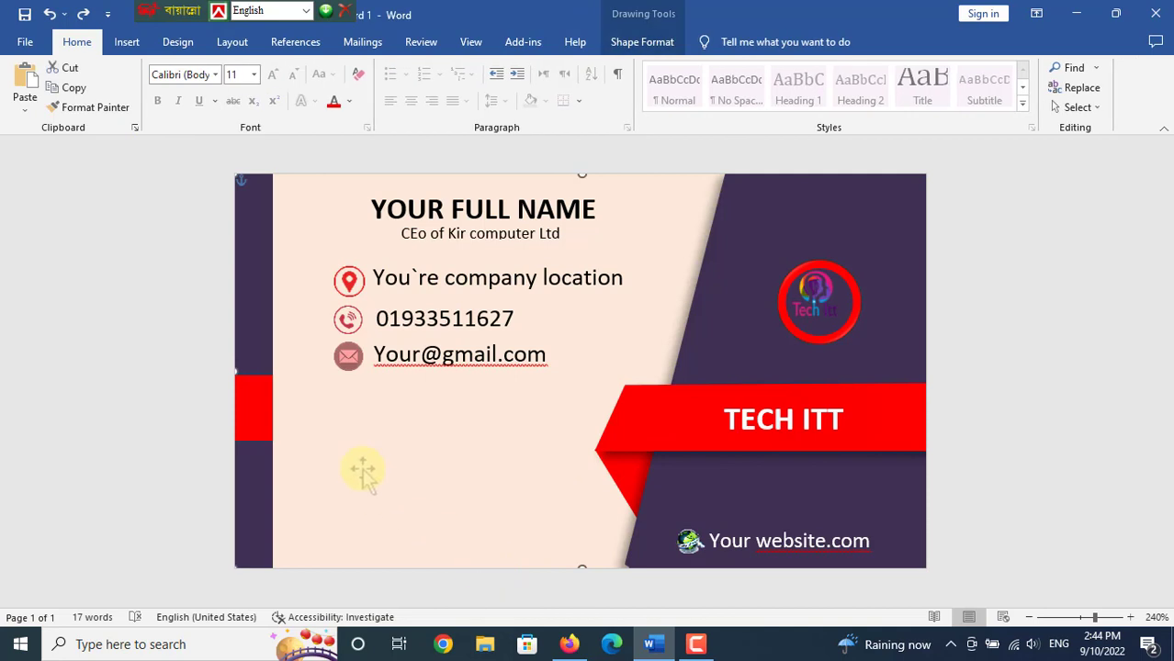